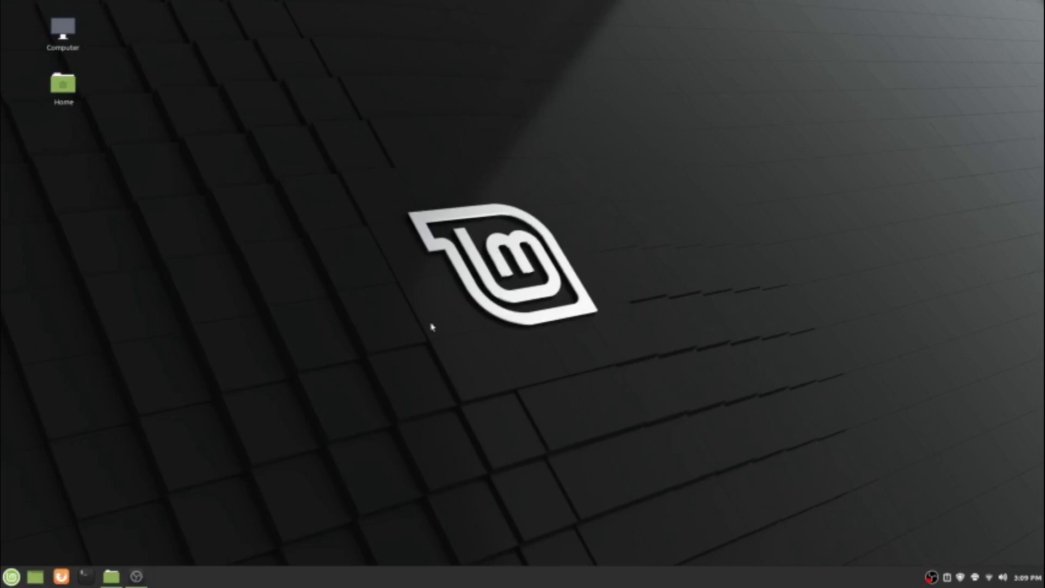
Open the First Steps page of the Linux Mint Welcome Screen and enlarge its window so more sections fit.
{"action": "left_click", "coordinate": [7, 576]}
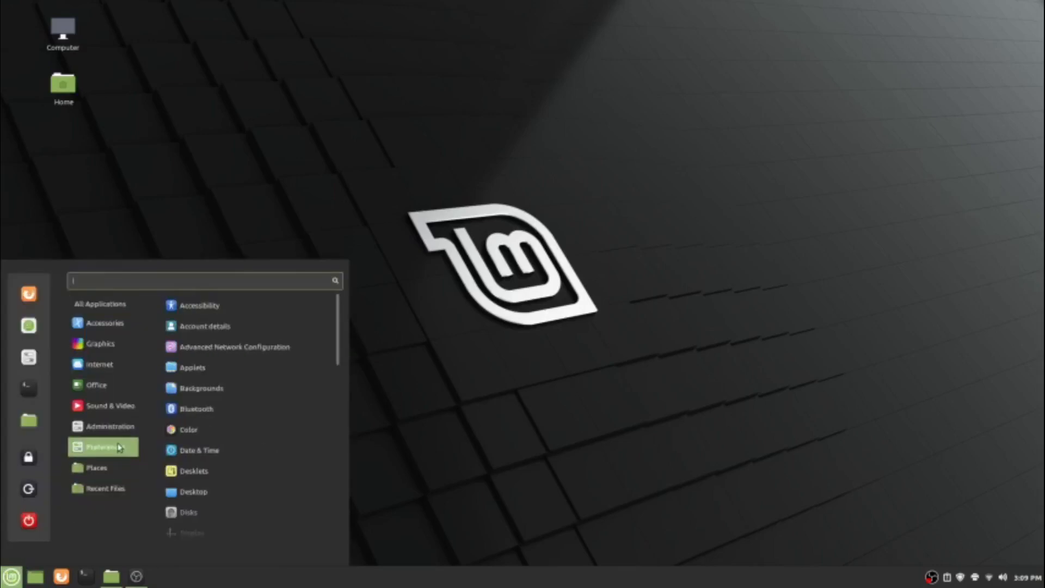
{"action": "mouse_move", "coordinate": [125, 427]}
{"action": "scroll", "coordinate": [231, 493], "scroll_direction": "down", "scroll_amount": 5}
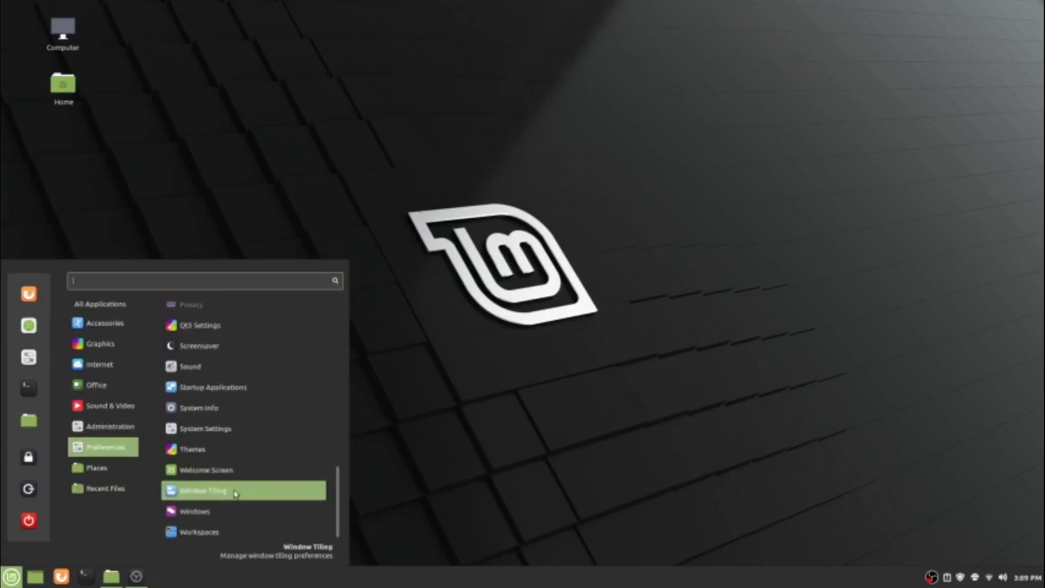
{"action": "left_click", "coordinate": [241, 475]}
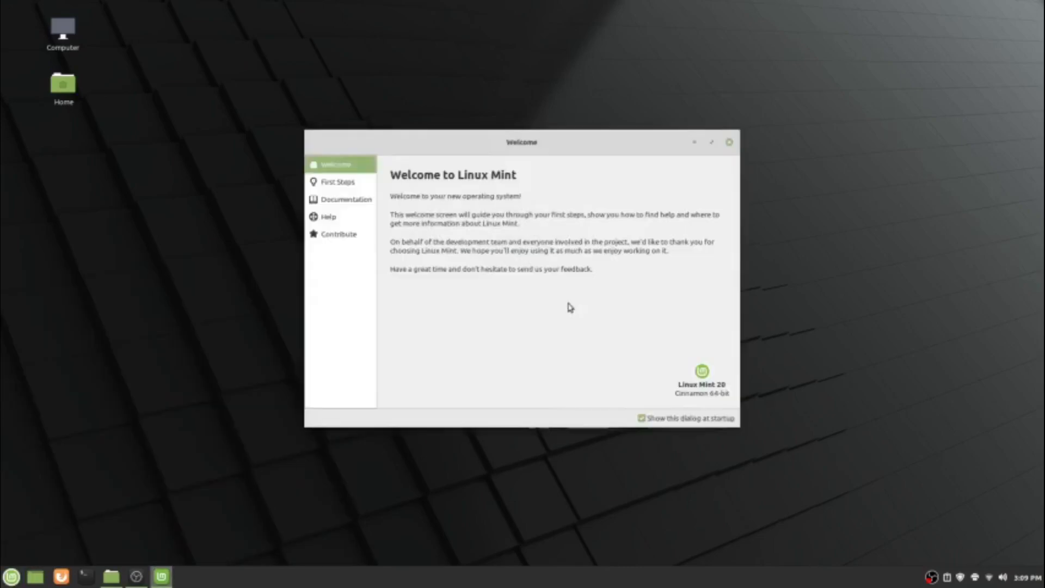
{"action": "left_click", "coordinate": [366, 183]}
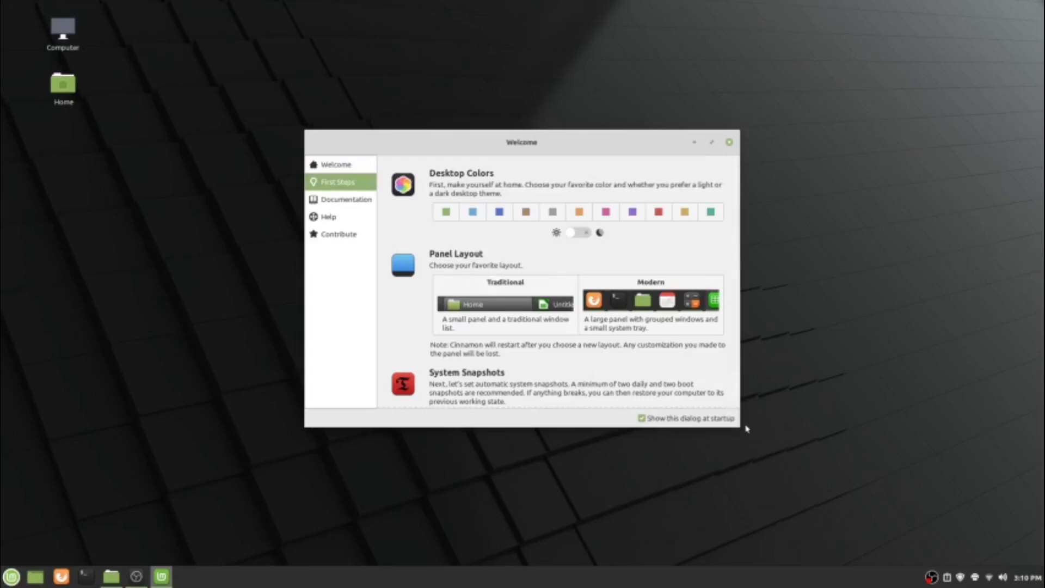
{"action": "left_click_drag", "start_coordinate": [744, 434], "coordinate": [890, 566]}
{"action": "left_click_drag", "start_coordinate": [740, 422], "coordinate": [944, 535]}
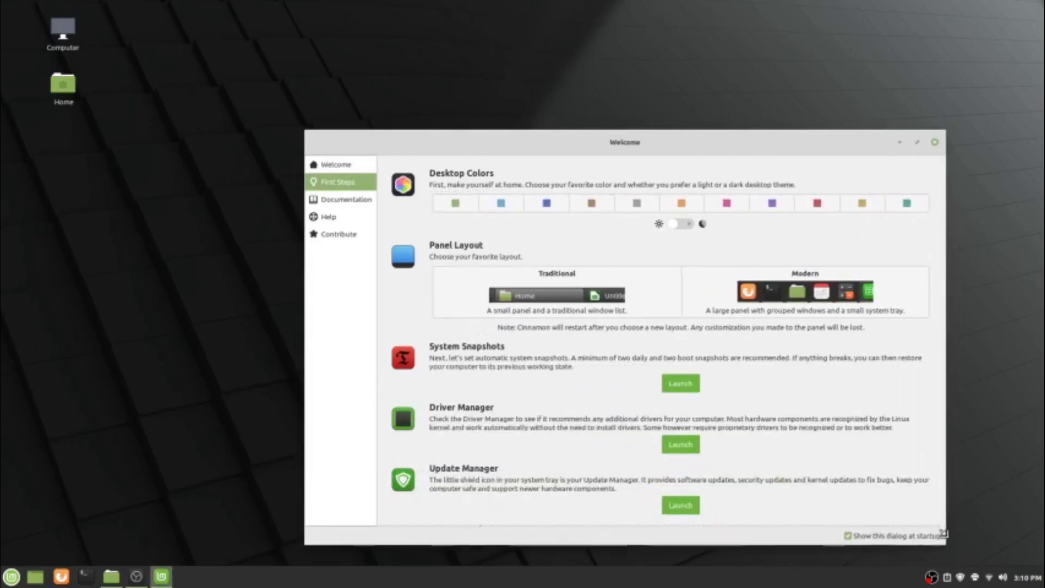
Turn on the dark desktop theme and choose red as the desktop color.
{"action": "left_click", "coordinate": [682, 223]}
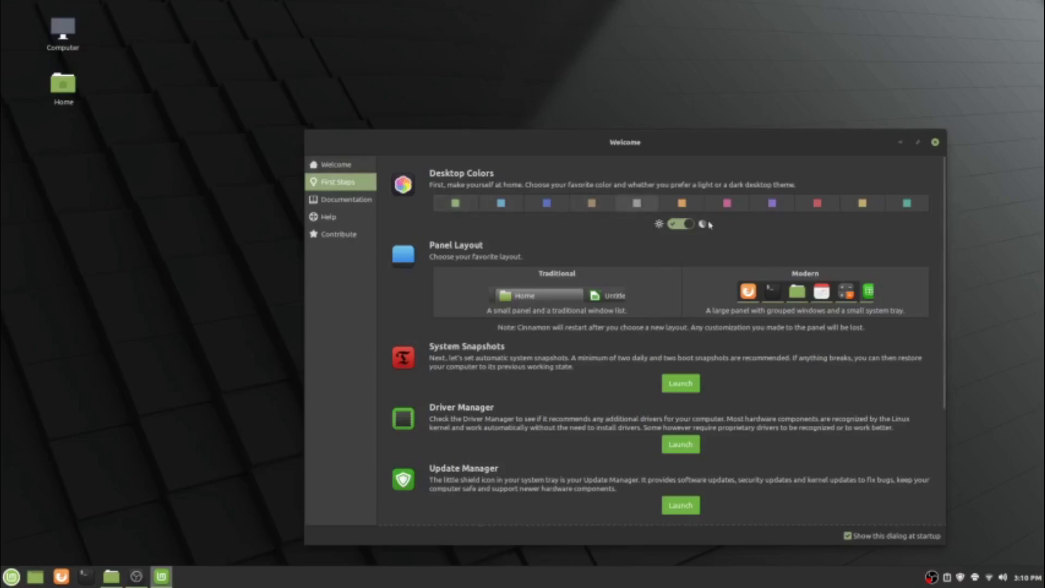
{"action": "left_click", "coordinate": [727, 205]}
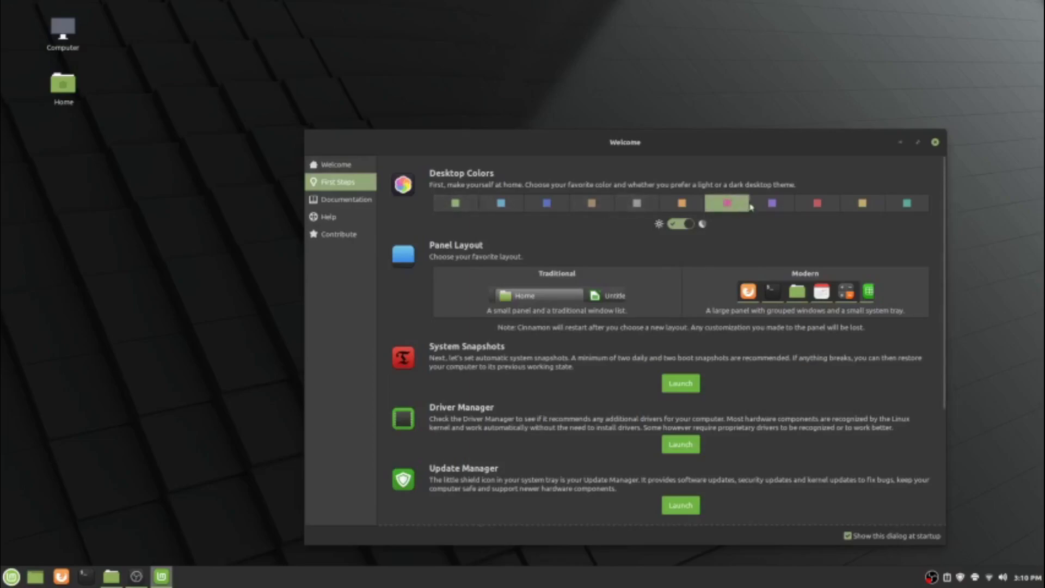
{"action": "left_click", "coordinate": [803, 206]}
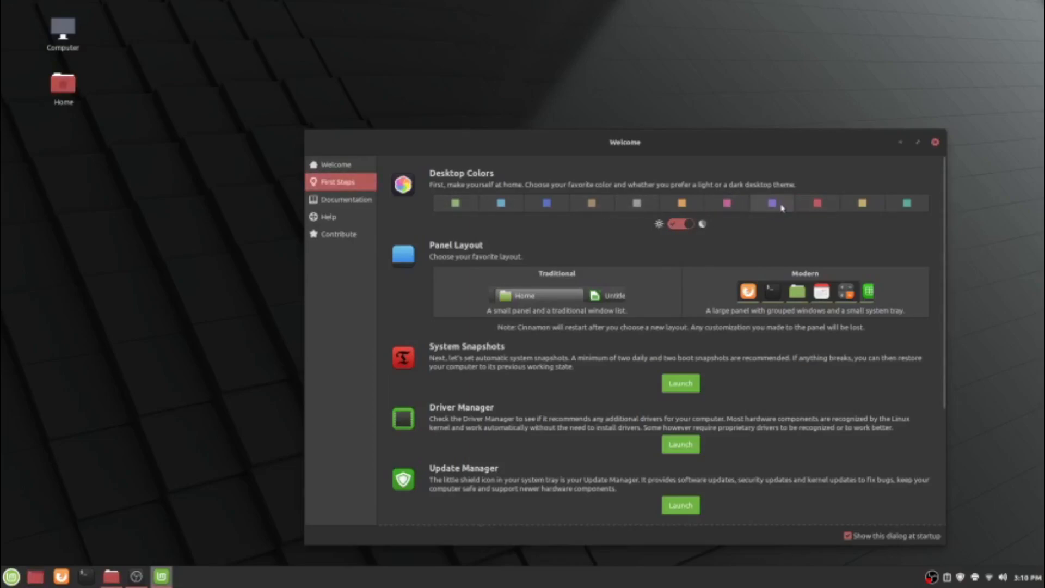
Try the Traditional panel layout and return to the Modern one.
{"action": "left_click", "coordinate": [534, 293]}
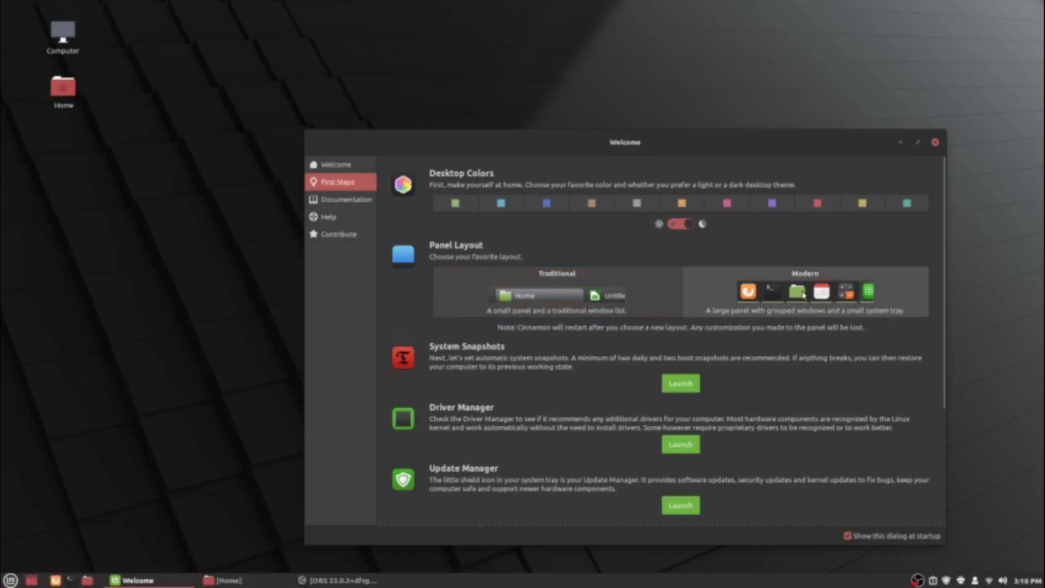
{"action": "left_click", "coordinate": [801, 297]}
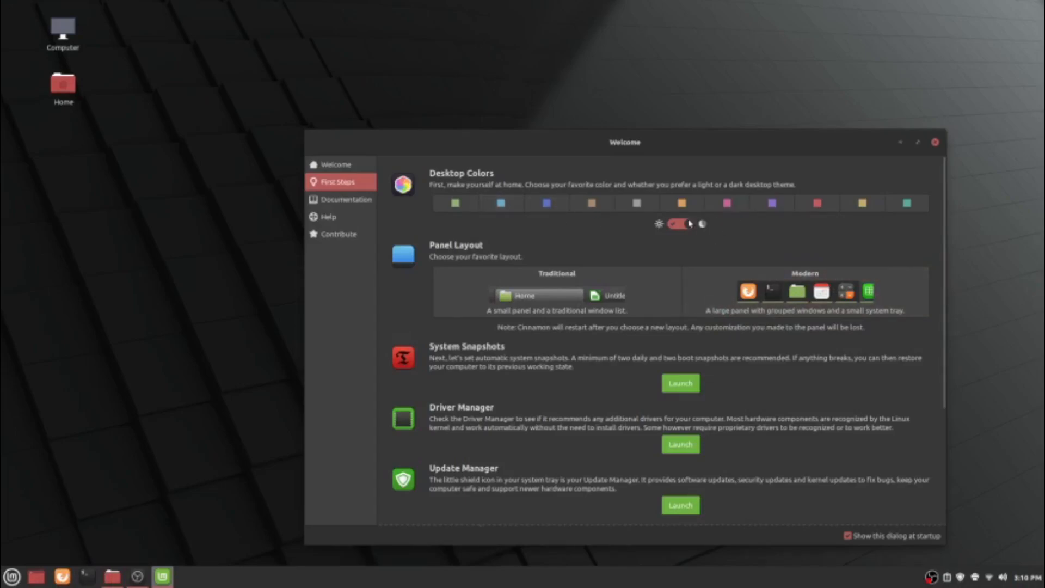
Switch back to the light desktop theme and choose green as the desktop color.
{"action": "left_click", "coordinate": [690, 223]}
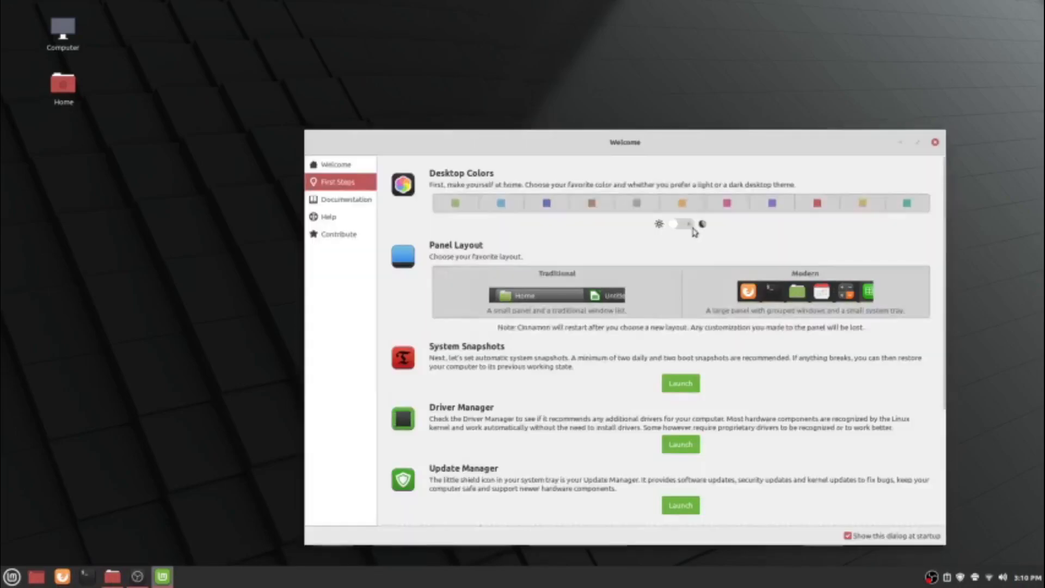
{"action": "left_click", "coordinate": [466, 211]}
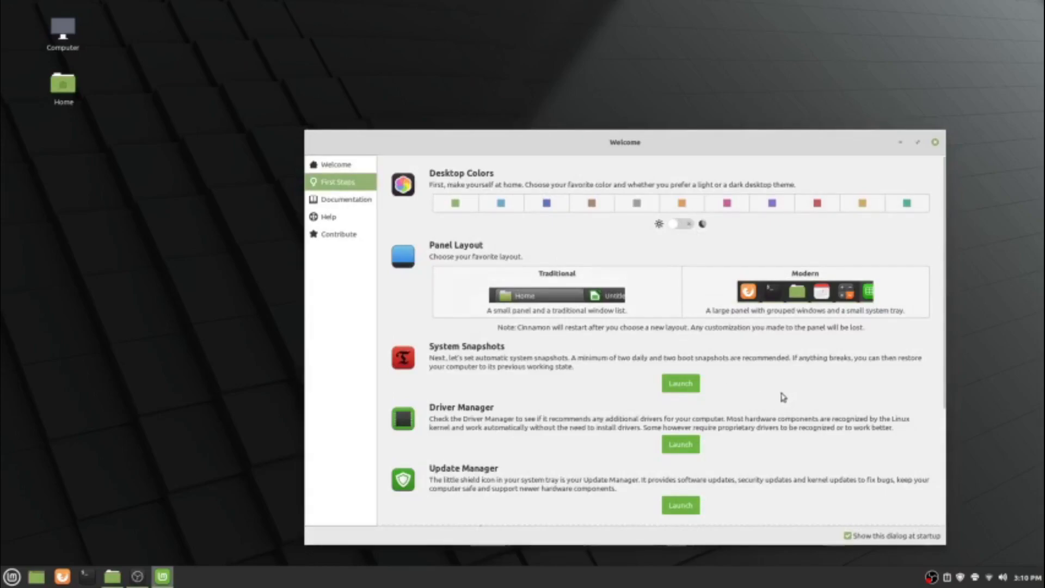
Launch System Settings from the First Steps page and close the Welcome window.
{"action": "scroll", "coordinate": [782, 399], "scroll_direction": "down", "scroll_amount": 2}
{"action": "scroll", "coordinate": [782, 399], "scroll_direction": "down", "scroll_amount": 5}
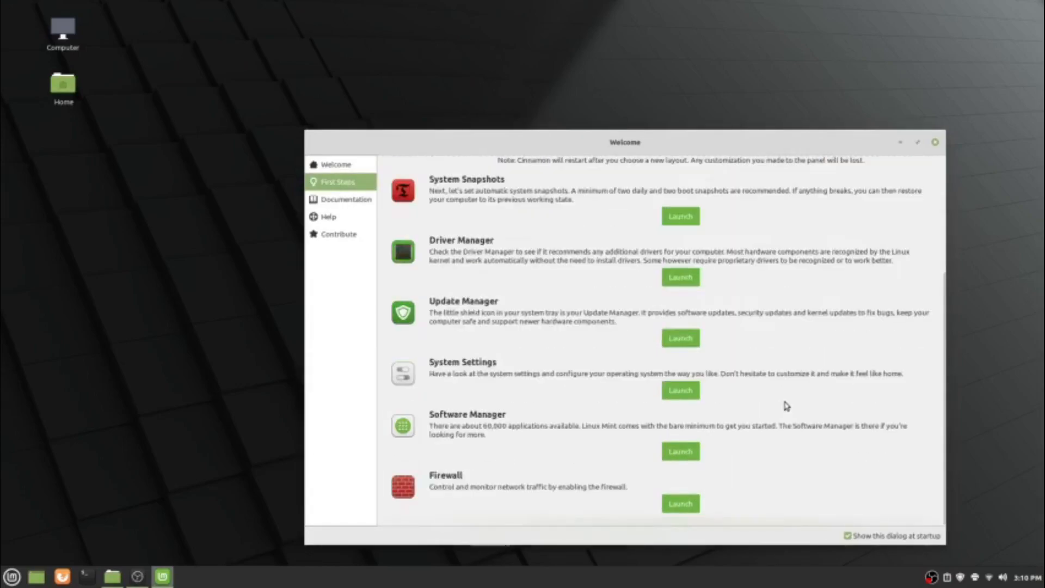
{"action": "left_click", "coordinate": [689, 393]}
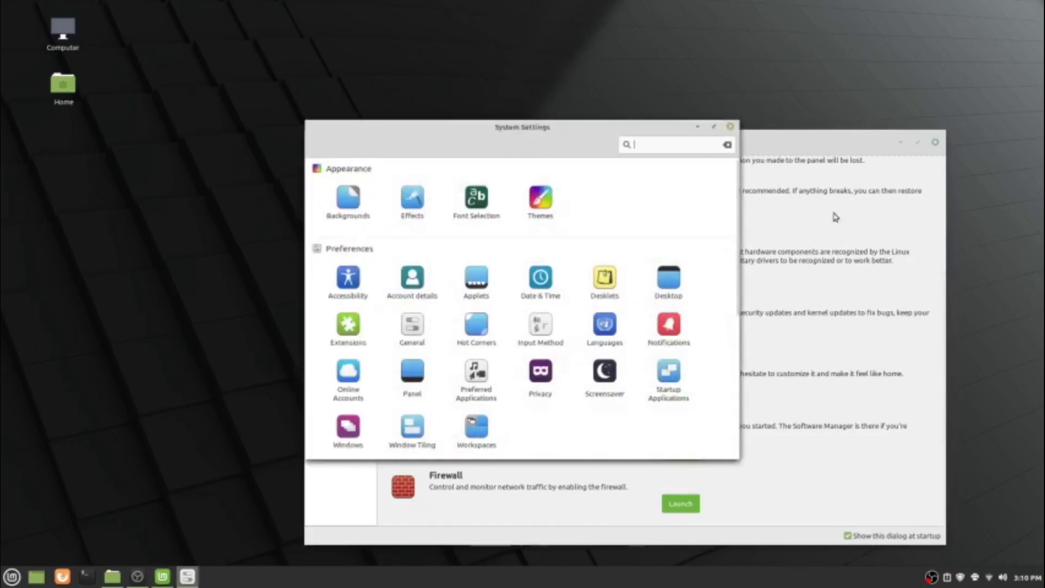
{"action": "left_click", "coordinate": [936, 142]}
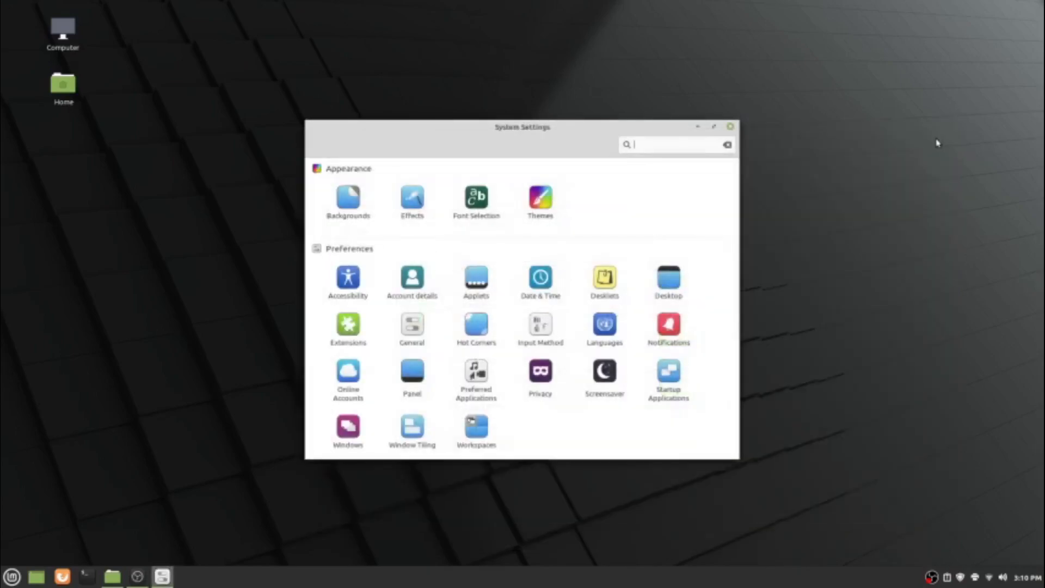
In the Themes settings, set the window borders to Mint-Y-Dark.
{"action": "left_click", "coordinate": [544, 198]}
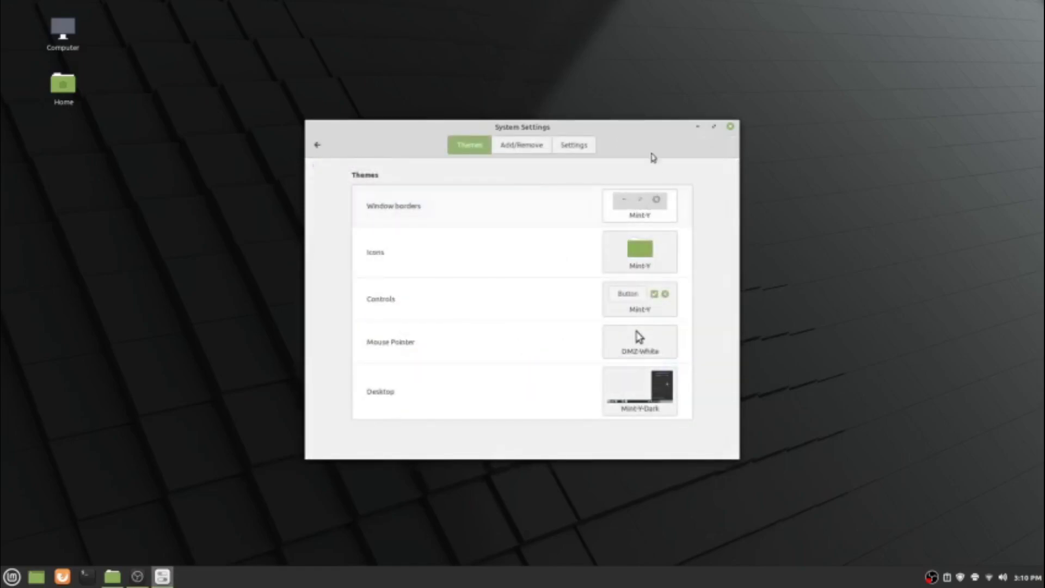
{"action": "left_click", "coordinate": [654, 213]}
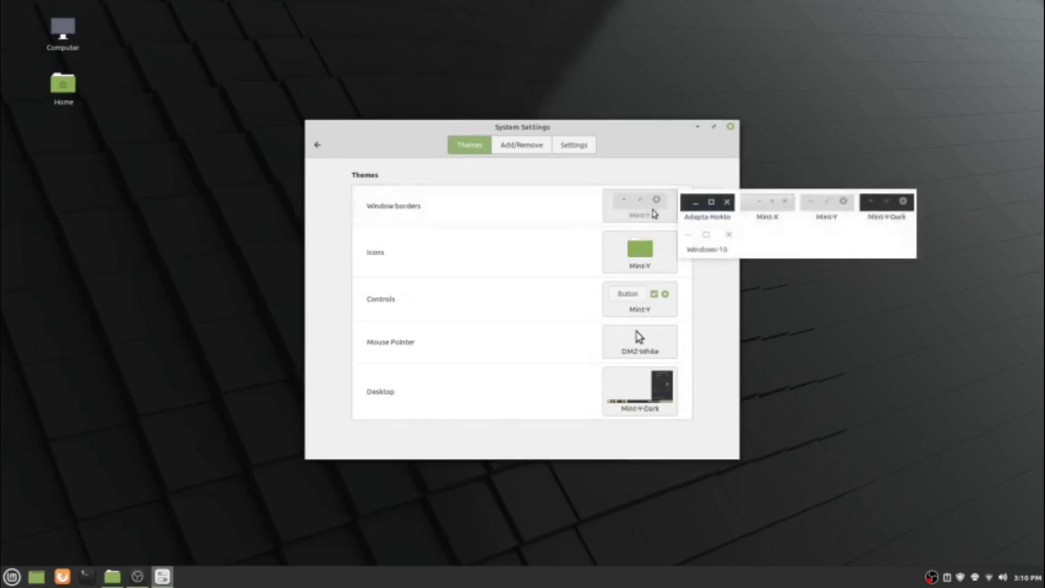
{"action": "left_click", "coordinate": [865, 213]}
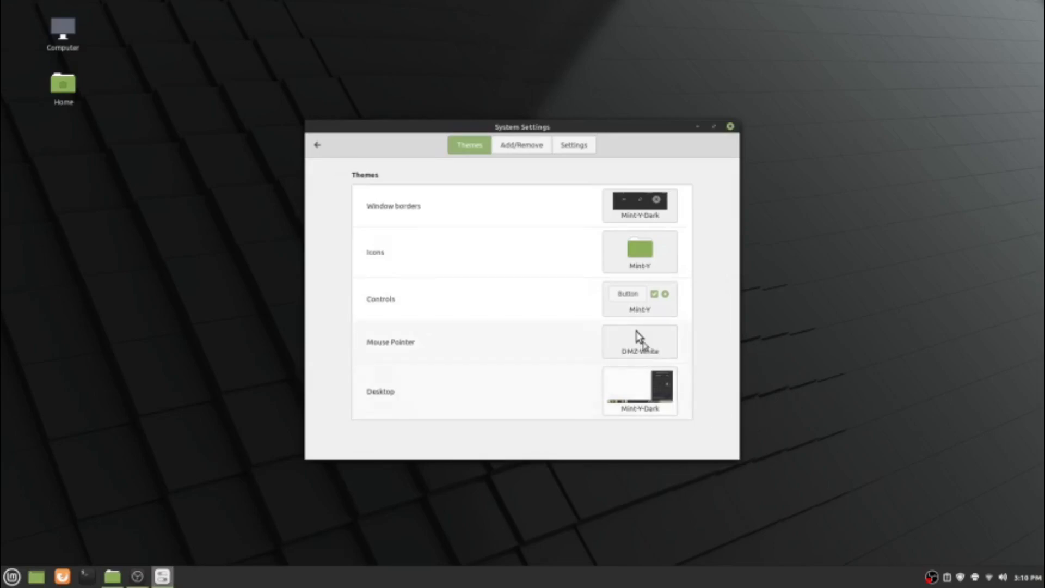
Try the Mint-Y-Darker-Teal and Mint-Y-Dark themes for the controls.
{"action": "left_click", "coordinate": [666, 310]}
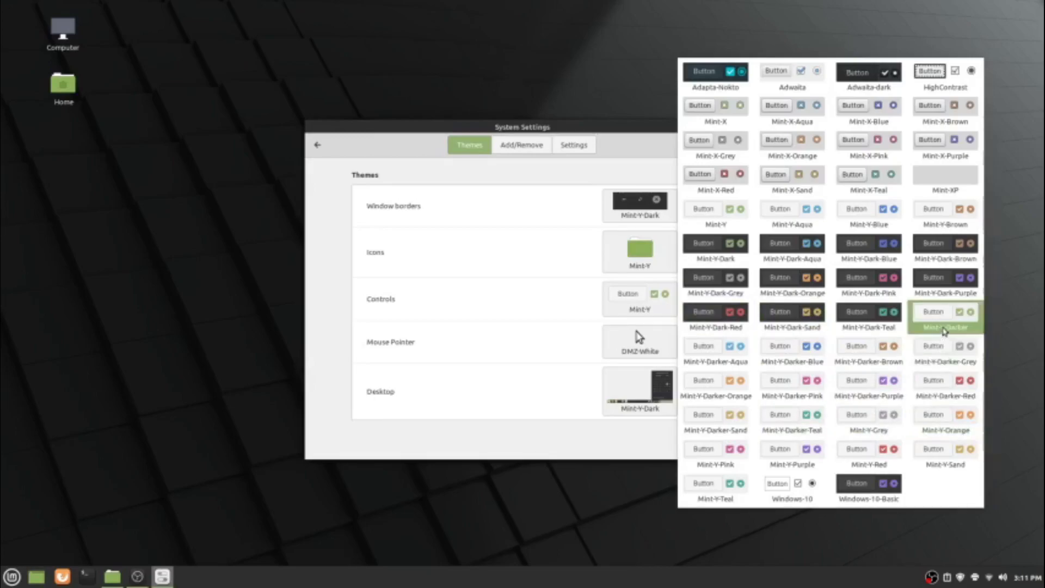
{"action": "left_click", "coordinate": [795, 416]}
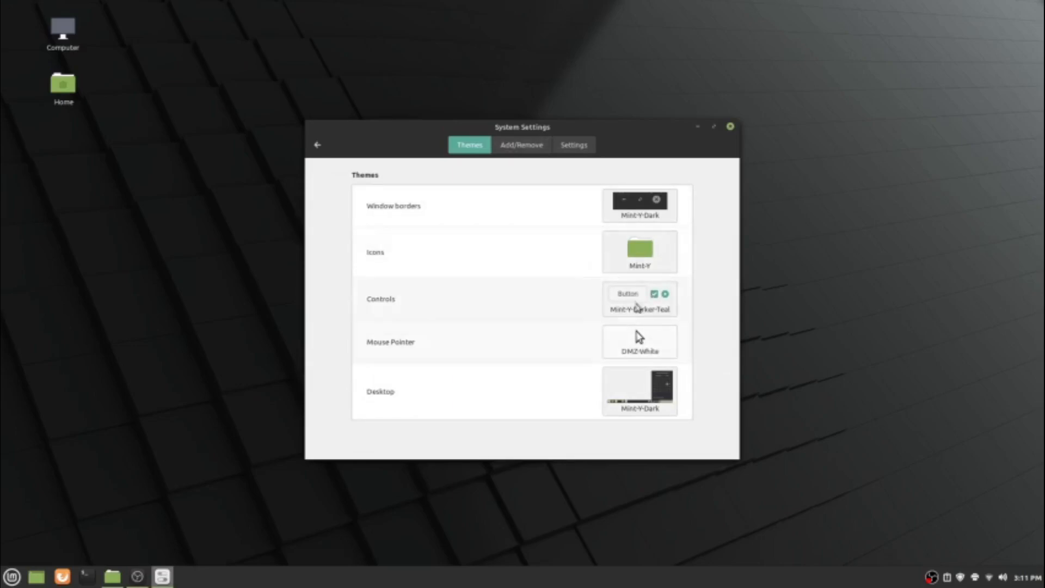
{"action": "left_click", "coordinate": [648, 312]}
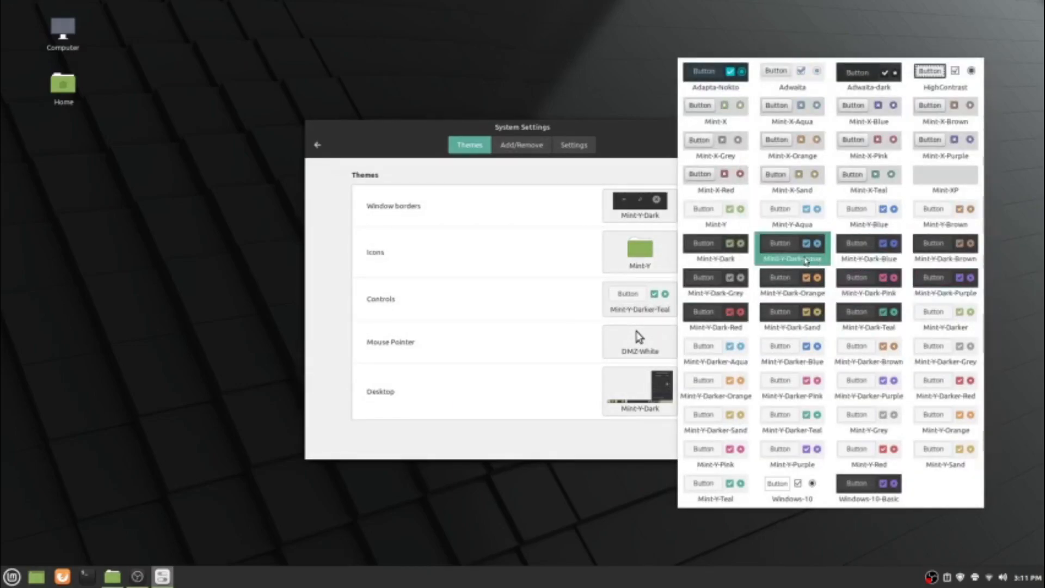
{"action": "left_click", "coordinate": [698, 248]}
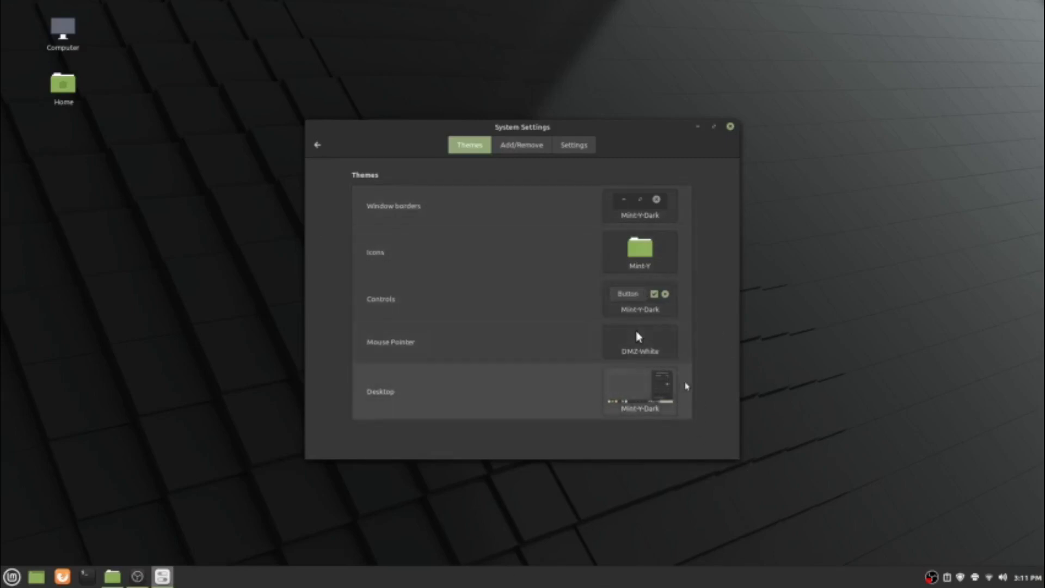
Set the controls theme to Mint-Y-Dark-Red and the icon theme to Mint-Y-Red.
{"action": "left_click", "coordinate": [639, 296]}
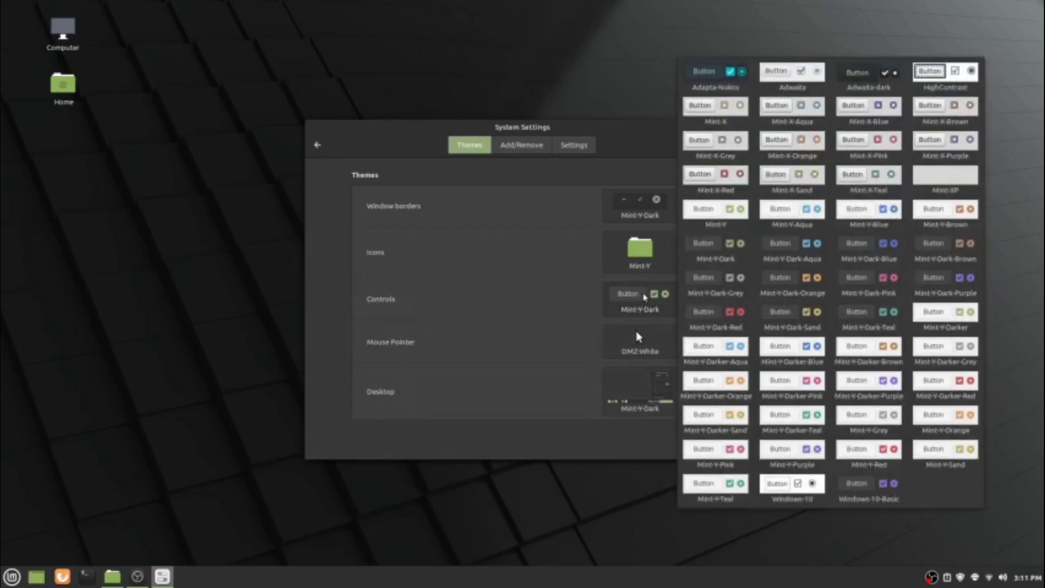
{"action": "left_click", "coordinate": [717, 315]}
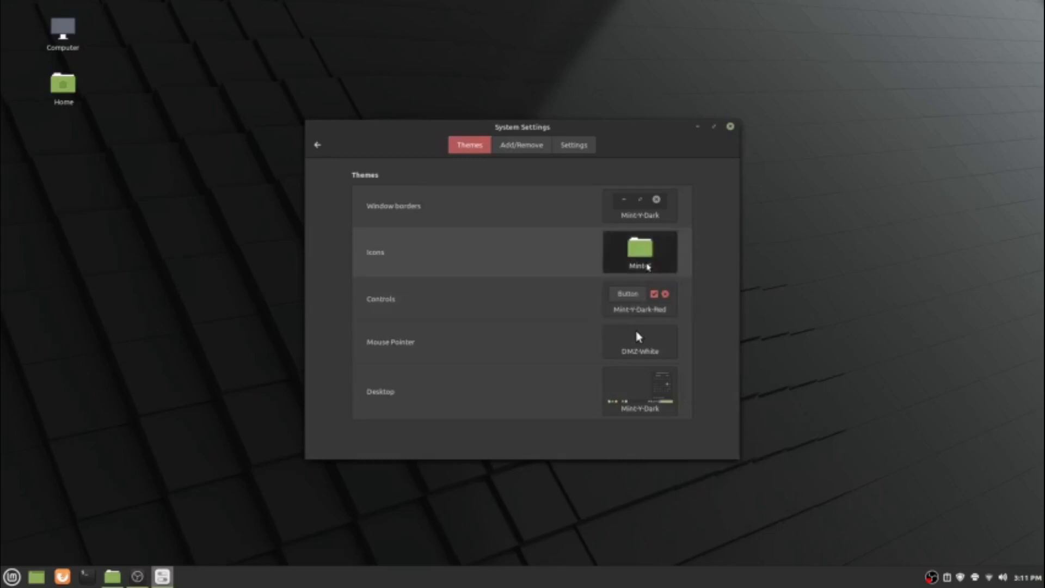
{"action": "left_click", "coordinate": [648, 265]}
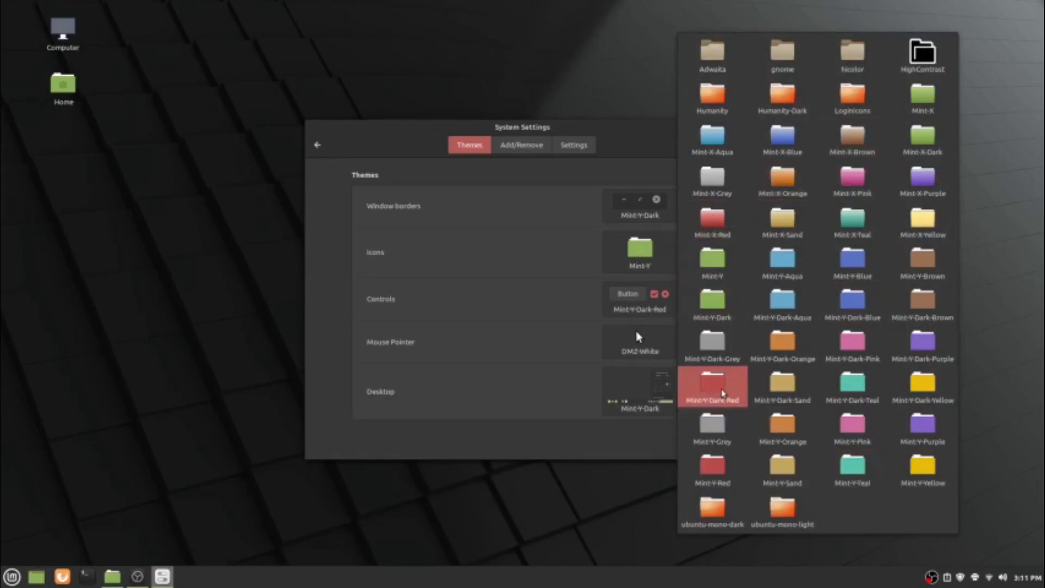
{"action": "left_click", "coordinate": [716, 470]}
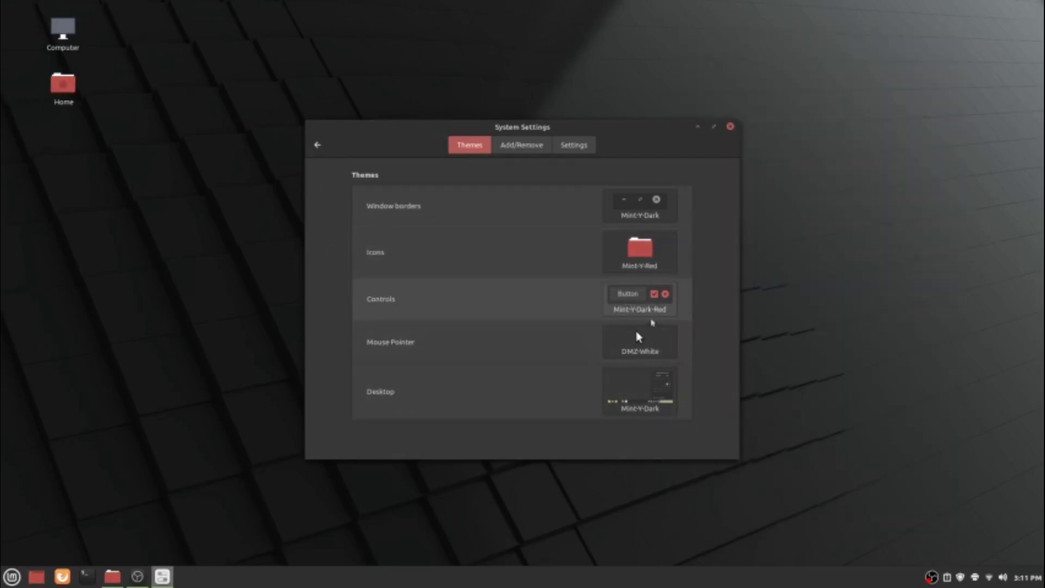
Change the mouse pointer theme to DMZ-Black.
{"action": "left_click", "coordinate": [663, 337]}
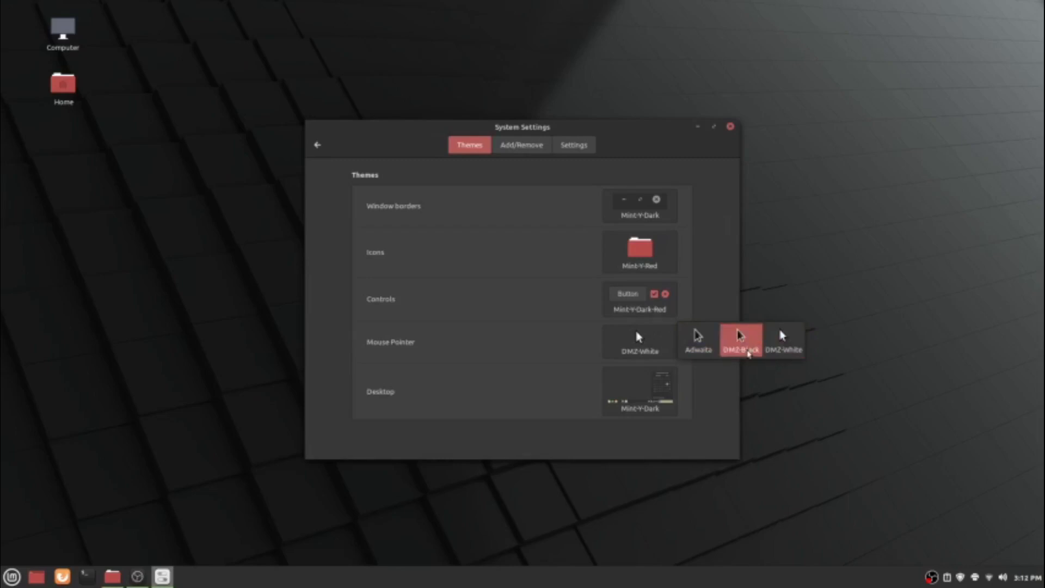
{"action": "left_click", "coordinate": [746, 352]}
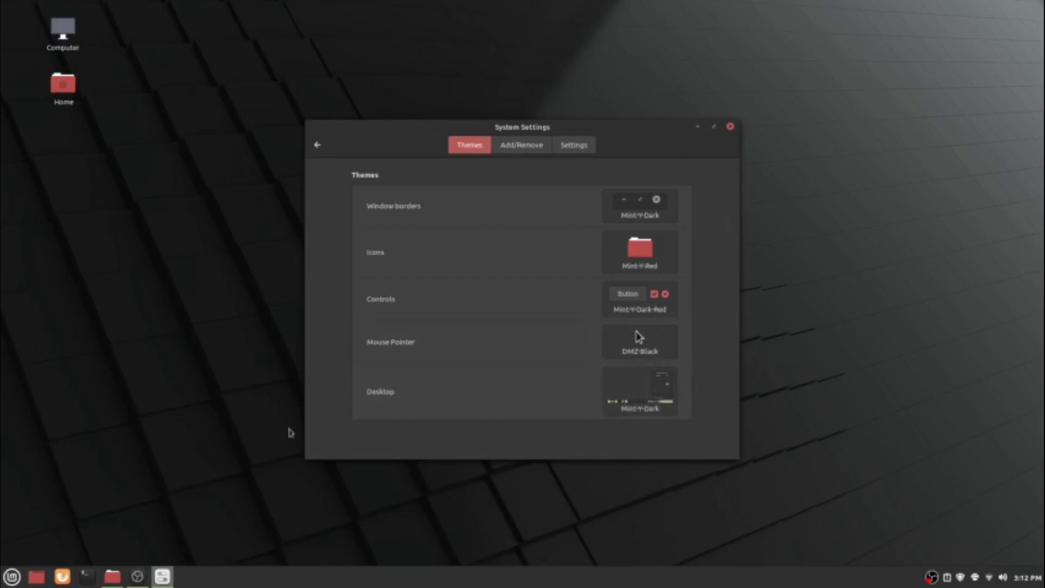
Try the Mint-X-Purple and Mint-X themes for the desktop.
{"action": "left_click", "coordinate": [639, 403]}
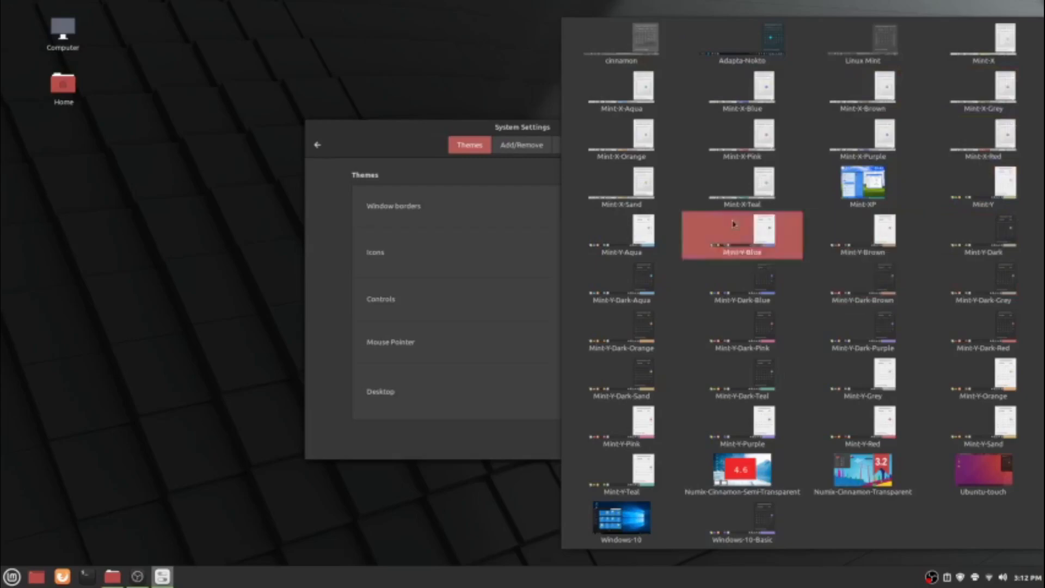
{"action": "left_click", "coordinate": [870, 152]}
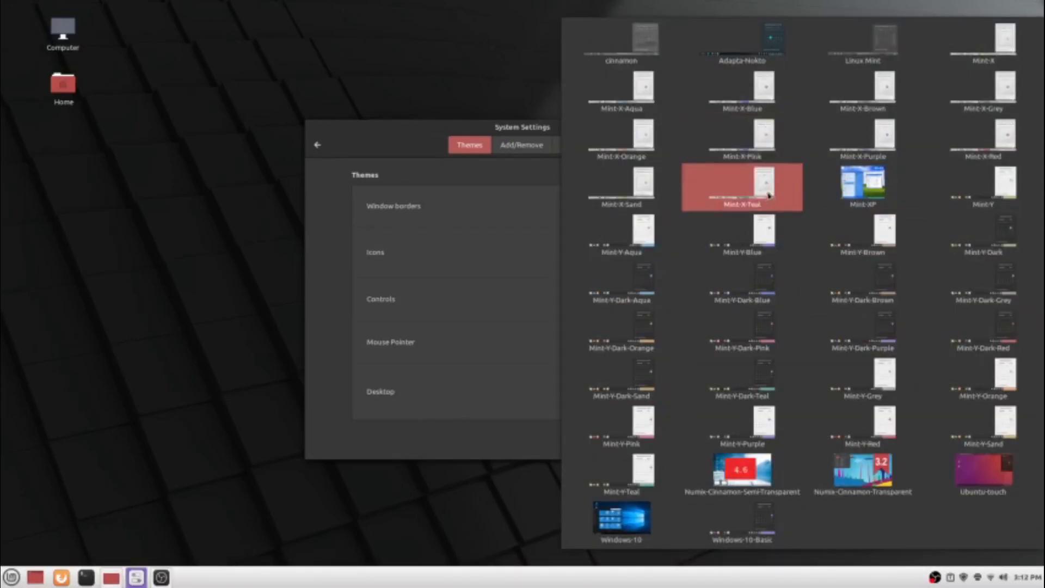
{"action": "left_click", "coordinate": [1004, 50]}
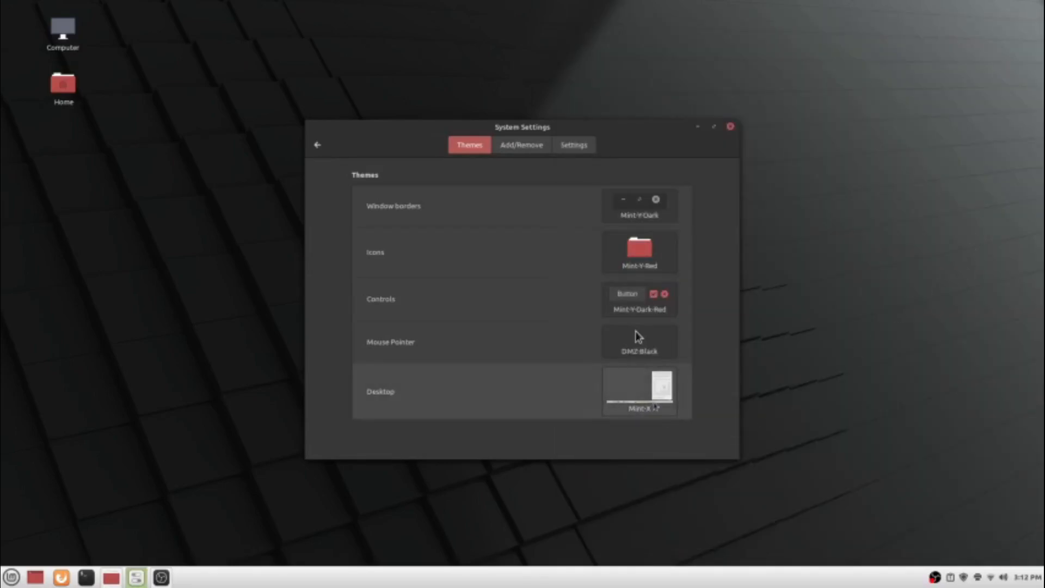
Set the desktop theme to Mint-Y-Blue, leaving the theme list closed.
{"action": "left_click", "coordinate": [656, 403]}
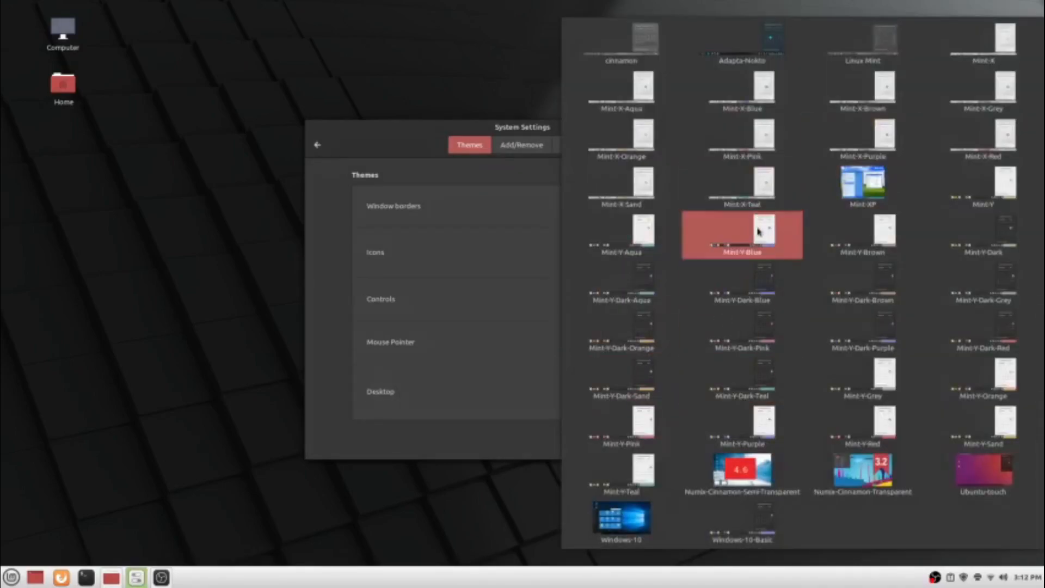
{"action": "left_click", "coordinate": [756, 241]}
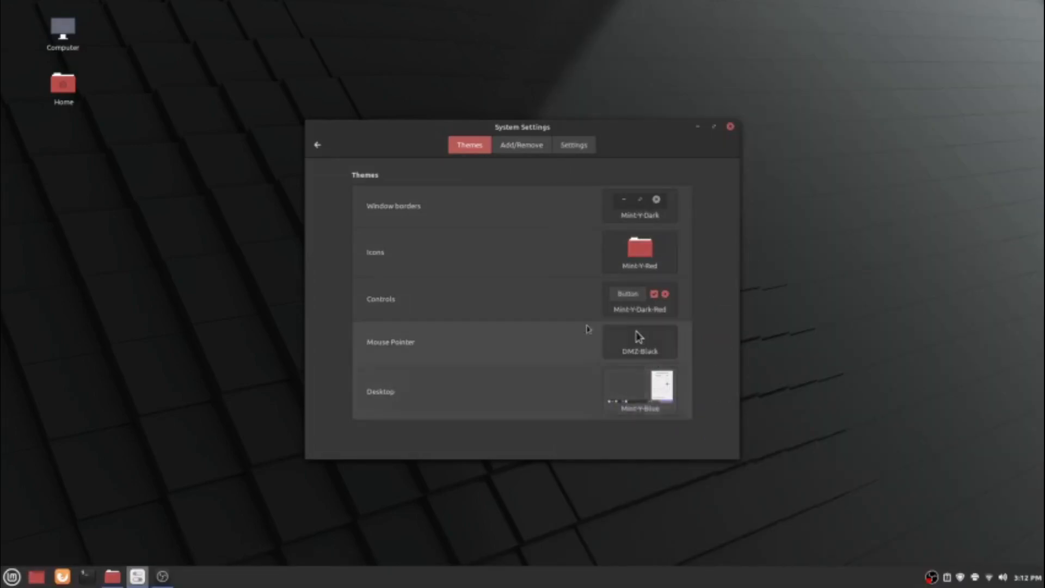
{"action": "left_click", "coordinate": [638, 391]}
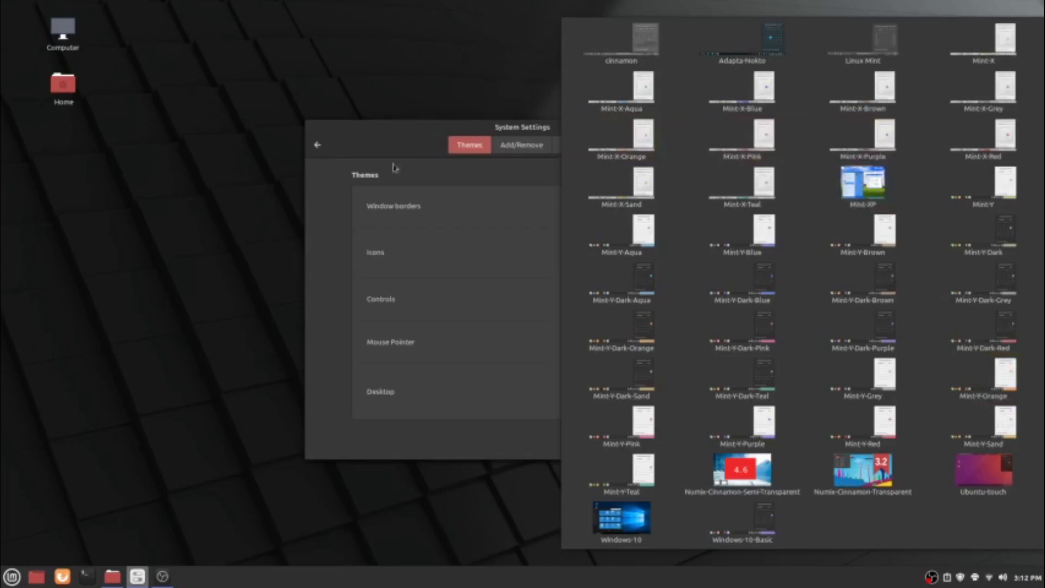
{"action": "left_click", "coordinate": [461, 158]}
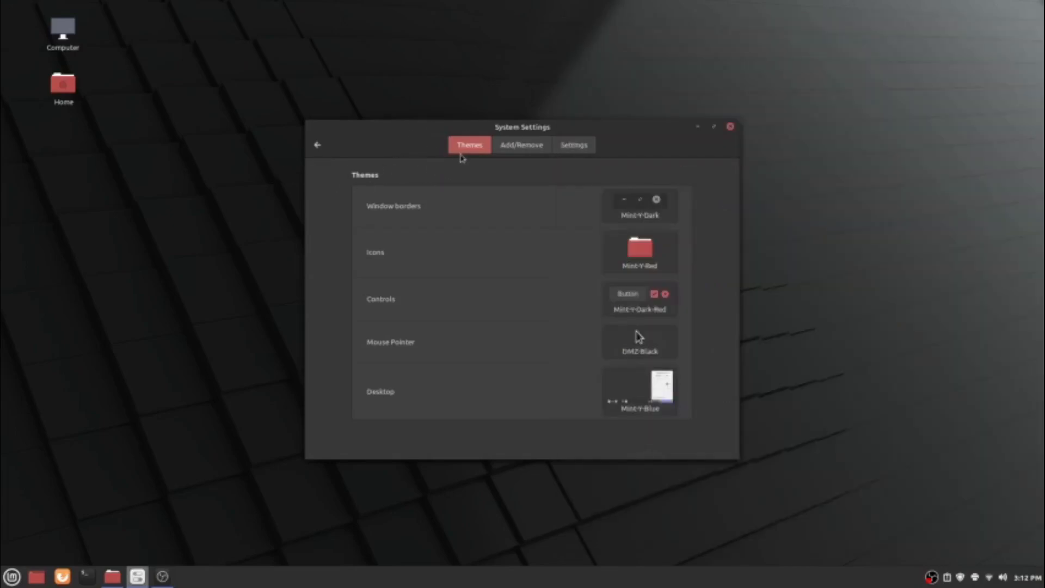
Look through the downloadable themes sorted by popularity, selecting the Adapta-Nokto entry.
{"action": "left_click", "coordinate": [524, 144]}
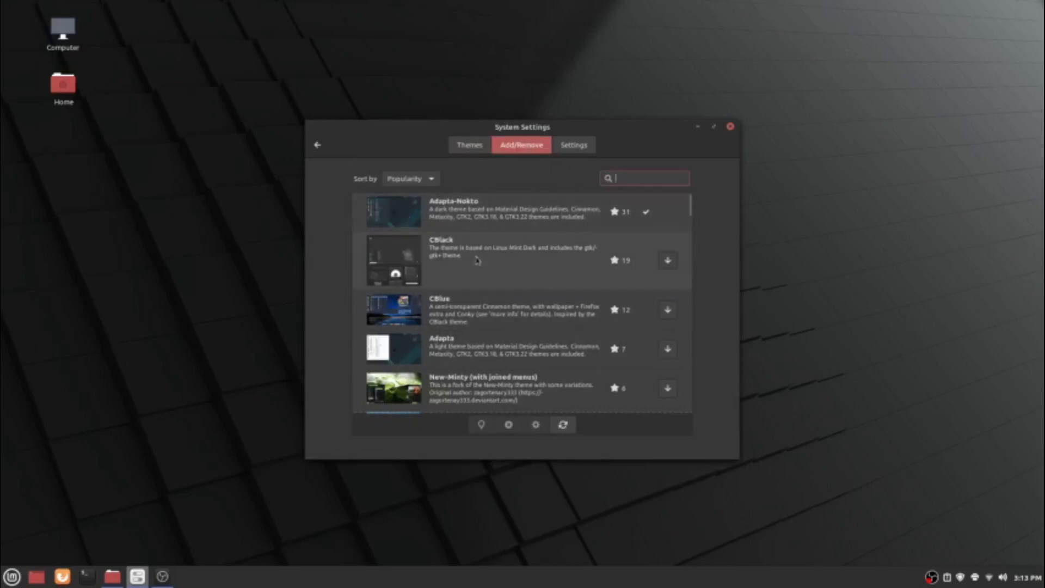
{"action": "left_click", "coordinate": [465, 212]}
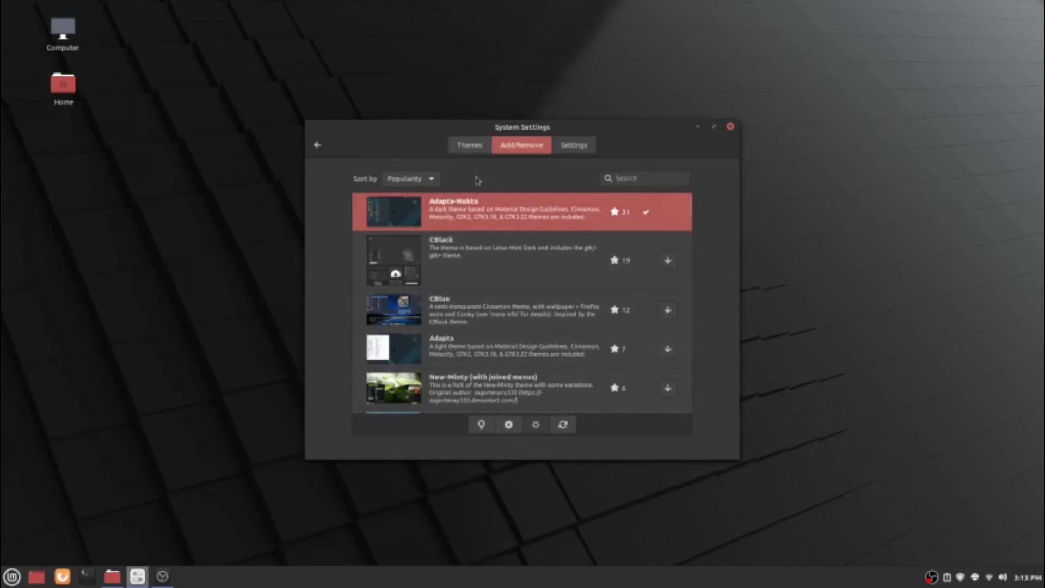
{"action": "scroll", "coordinate": [649, 321], "scroll_direction": "down", "scroll_amount": 2}
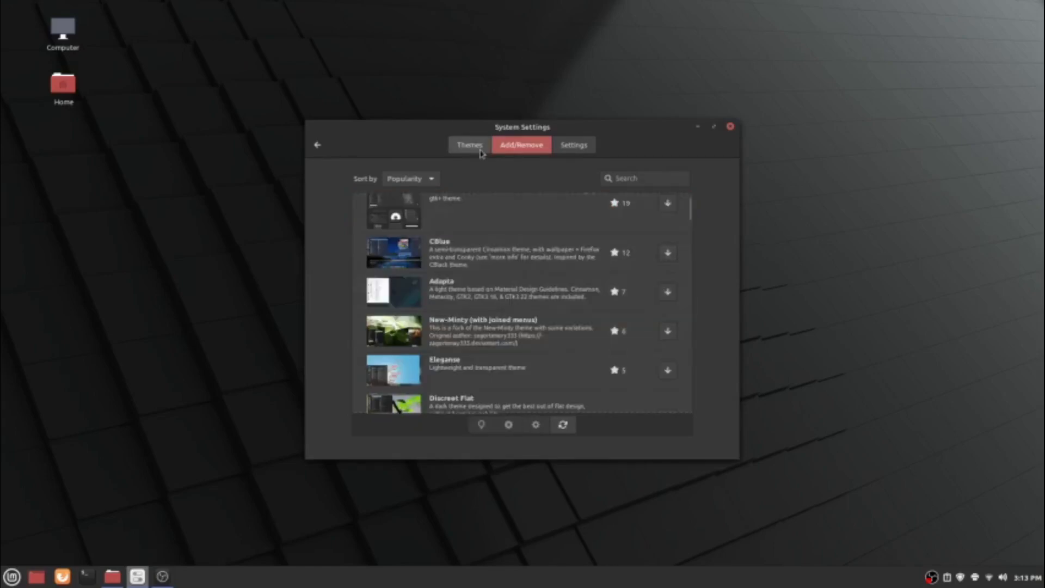
Try the Mint-XP and Numix-Cinnamon-Semi-Transparent themes for the desktop.
{"action": "left_click", "coordinate": [482, 154]}
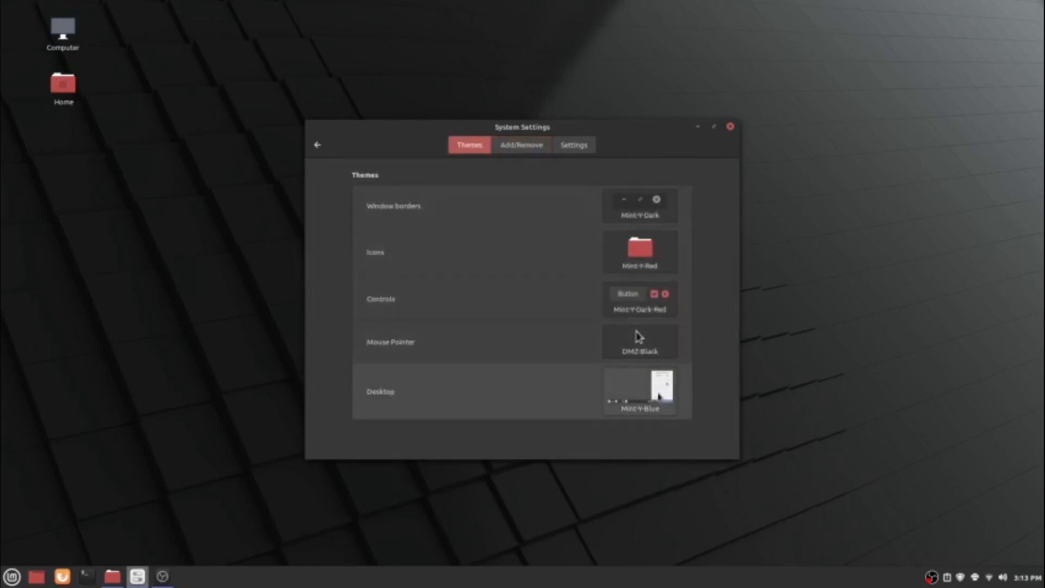
{"action": "left_click", "coordinate": [659, 396]}
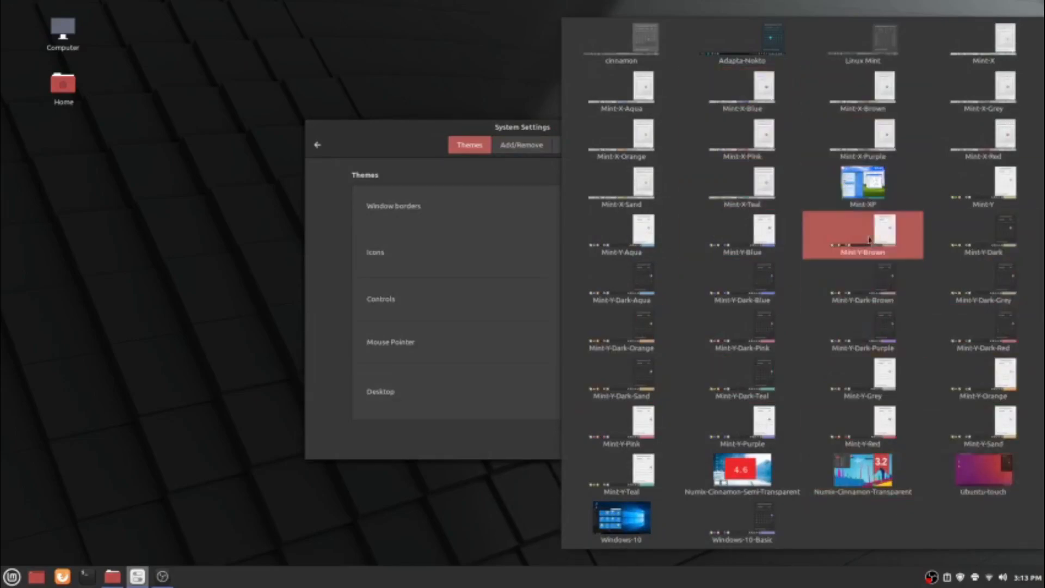
{"action": "left_click", "coordinate": [868, 199]}
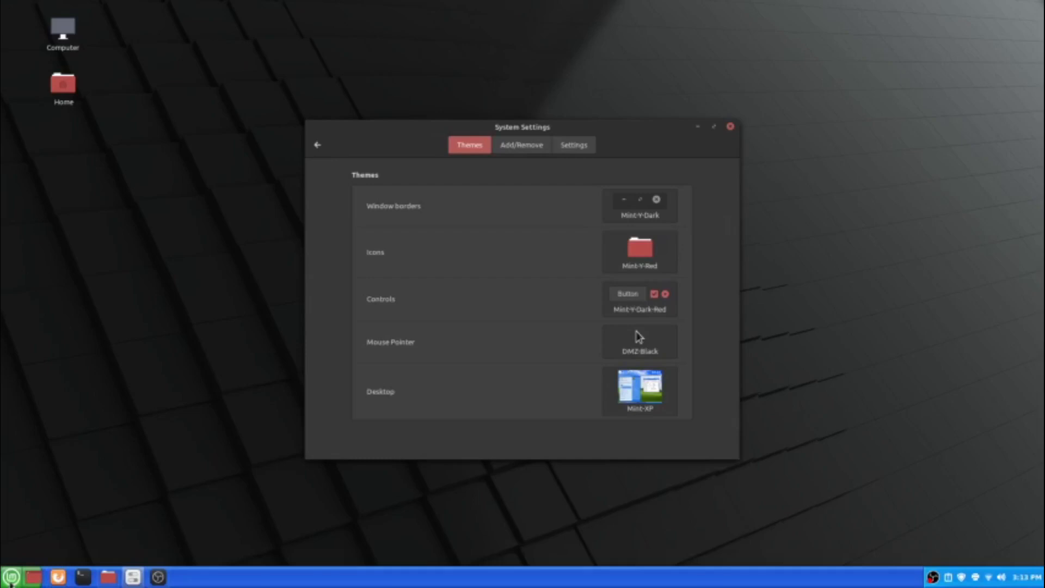
{"action": "left_click", "coordinate": [631, 382]}
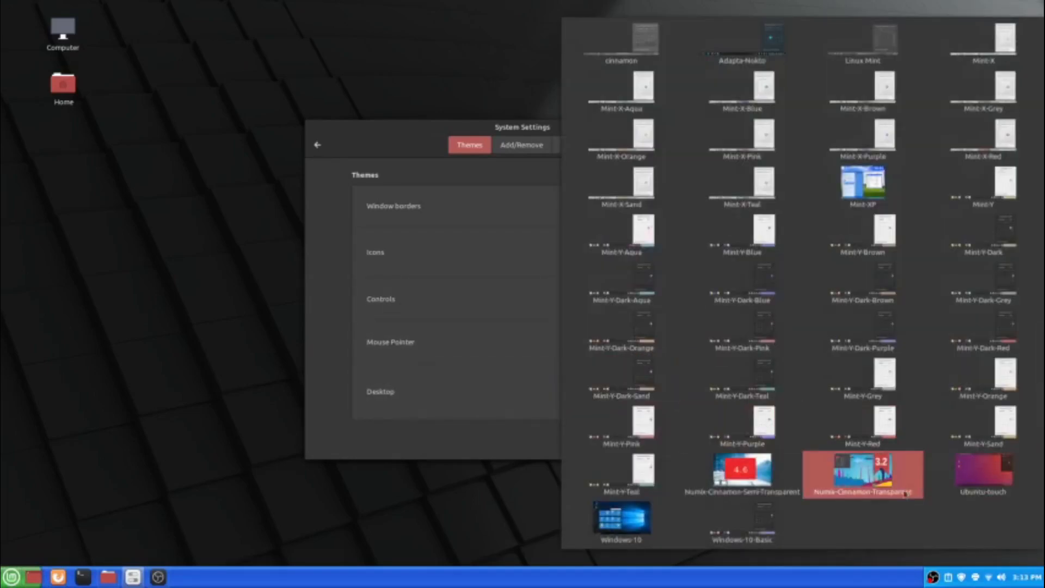
{"action": "left_click", "coordinate": [752, 474]}
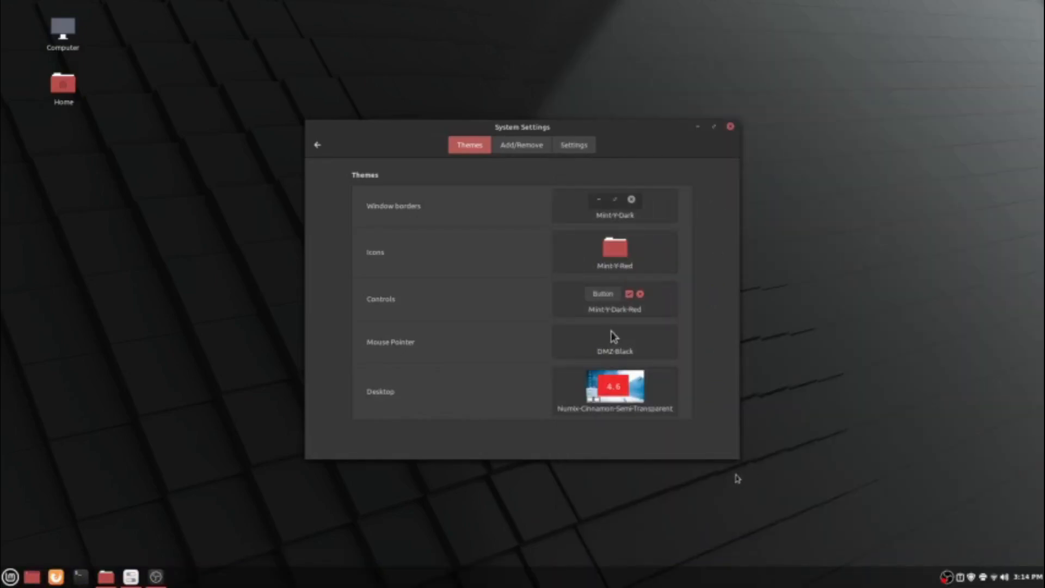
Set the desktop theme to Ubuntu-touch and return to the System Settings overview.
{"action": "left_click", "coordinate": [631, 388]}
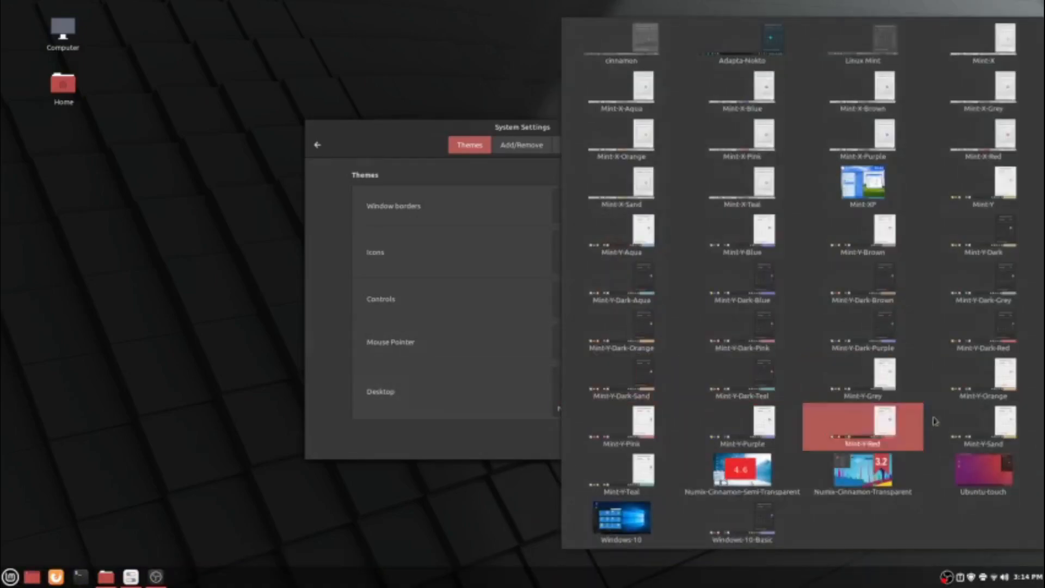
{"action": "left_click", "coordinate": [997, 487]}
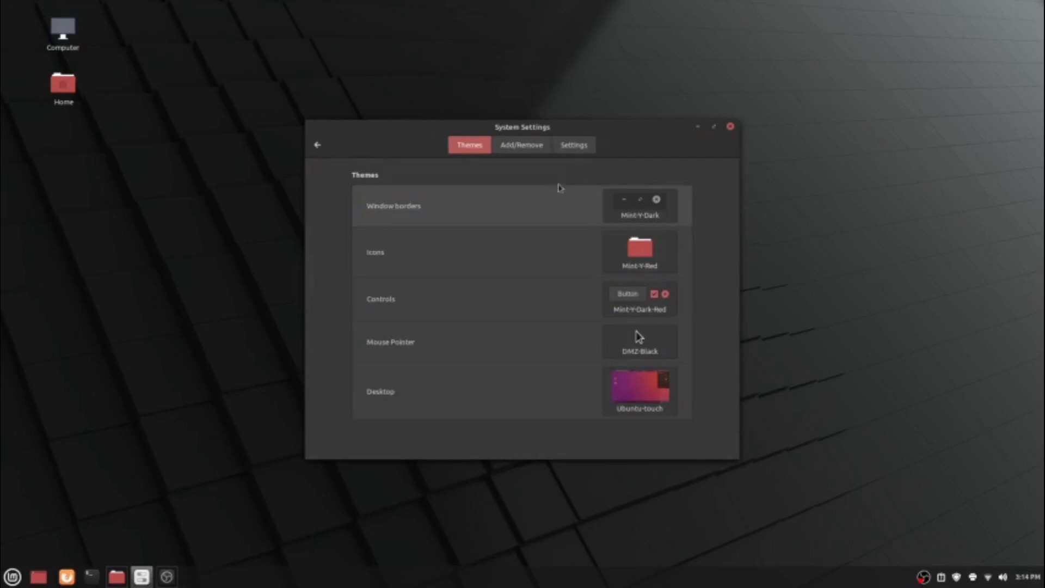
{"action": "left_click", "coordinate": [320, 143]}
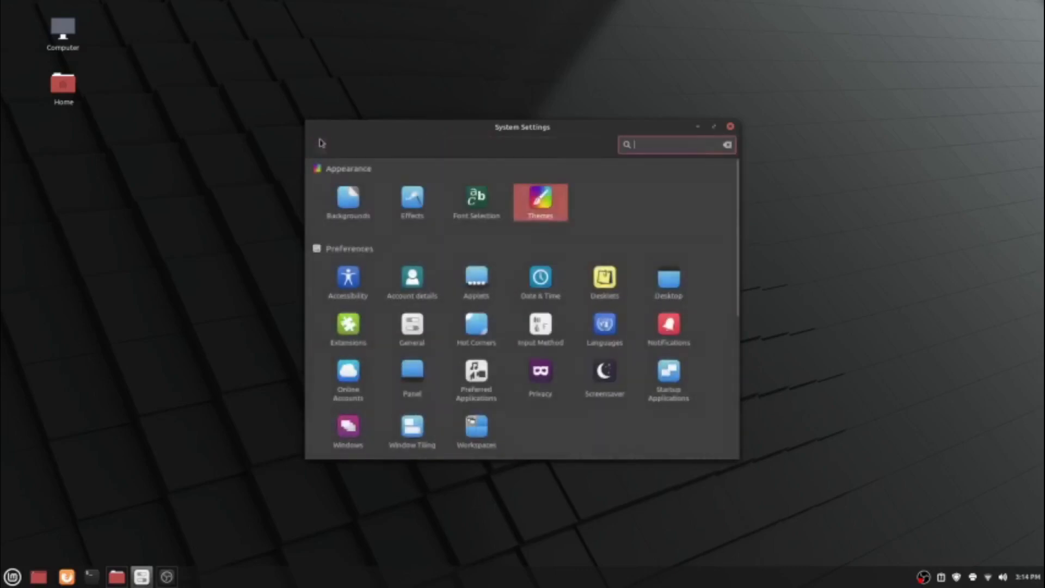
Open the Backgrounds settings and browse the Ulyana wallpaper collection in an enlarged window.
{"action": "left_click", "coordinate": [353, 197]}
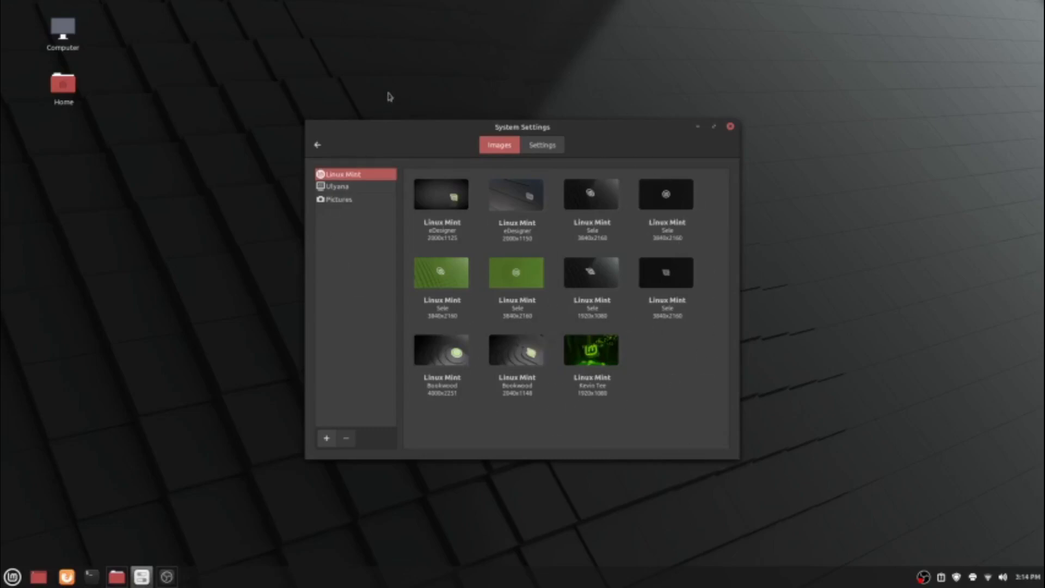
{"action": "left_click", "coordinate": [348, 188]}
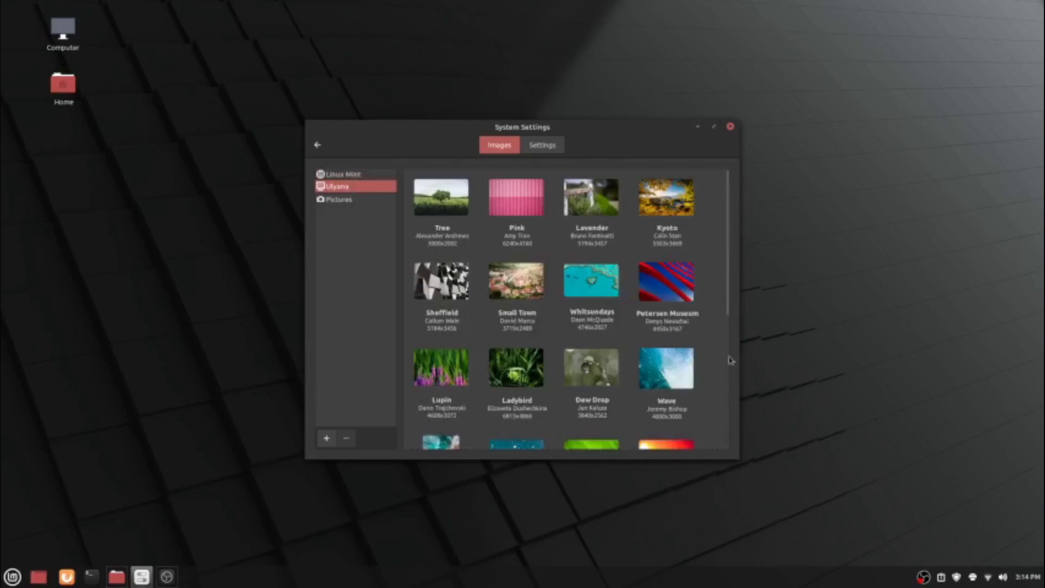
{"action": "scroll", "coordinate": [684, 249], "scroll_direction": "down", "scroll_amount": 4}
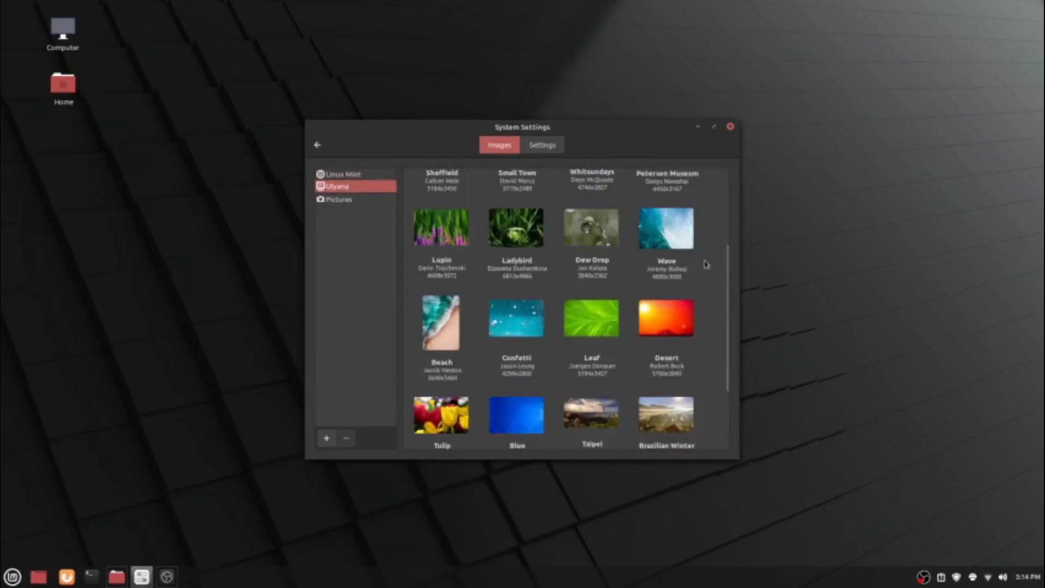
{"action": "scroll", "coordinate": [708, 267], "scroll_direction": "down", "scroll_amount": 3}
{"action": "scroll", "coordinate": [713, 297], "scroll_direction": "up", "scroll_amount": 7}
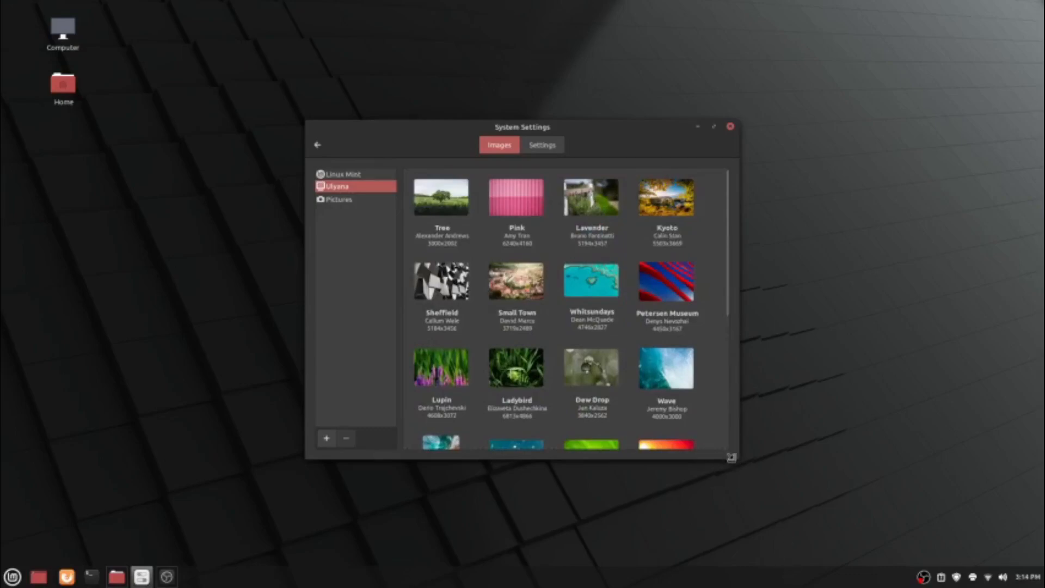
{"action": "left_click_drag", "start_coordinate": [731, 460], "coordinate": [763, 550]}
{"action": "scroll", "coordinate": [736, 483], "scroll_direction": "down", "scroll_amount": 2}
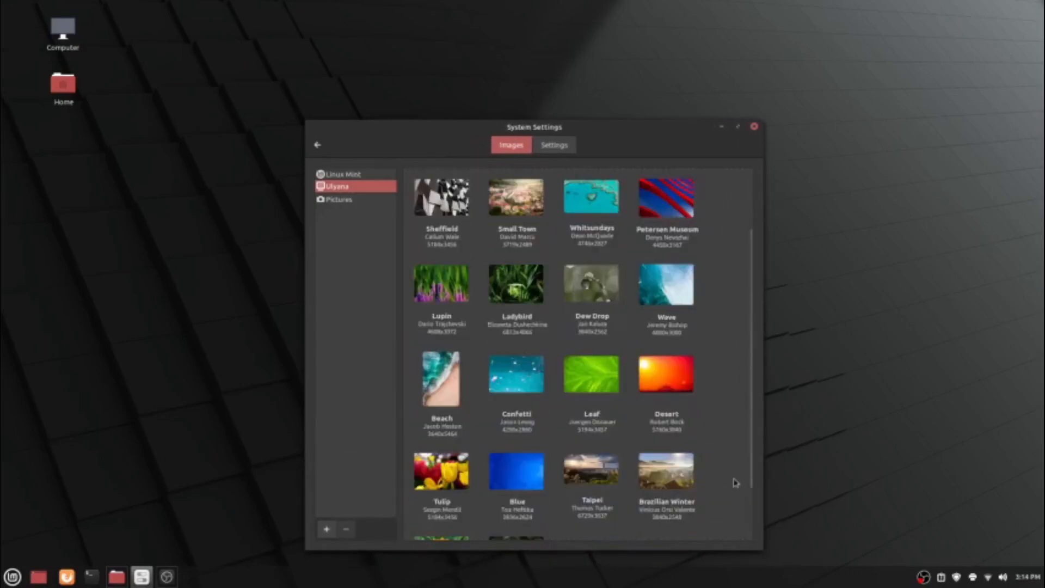
{"action": "scroll", "coordinate": [705, 440], "scroll_direction": "down", "scroll_amount": 2}
Try the Taipei, Brazilian Winter, Confetti and Beach wallpapers from the Ulyana collection, moving the settings window to reveal more of the desktop.
{"action": "left_click", "coordinate": [581, 406]}
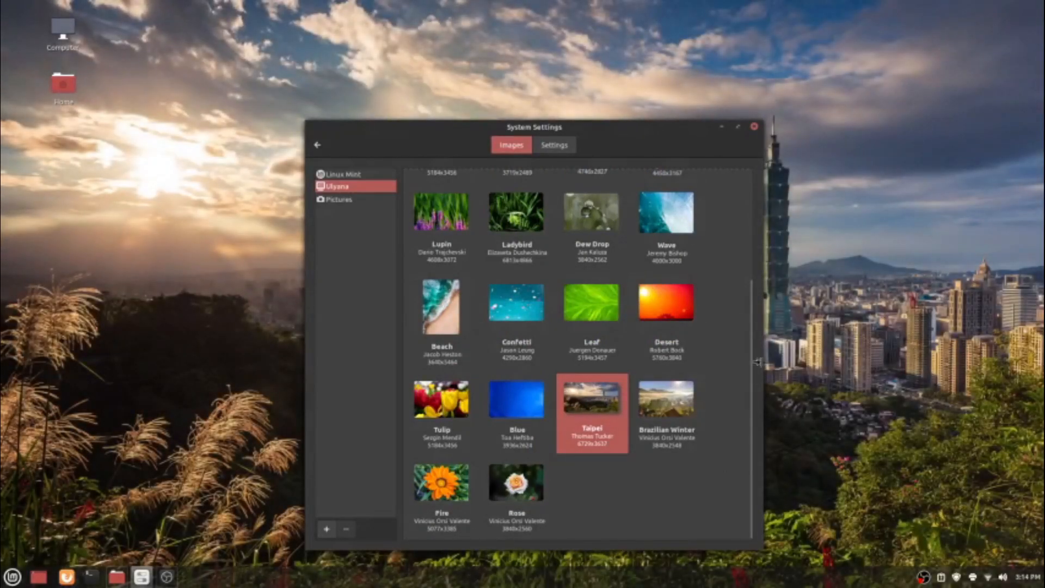
{"action": "left_click", "coordinate": [658, 403]}
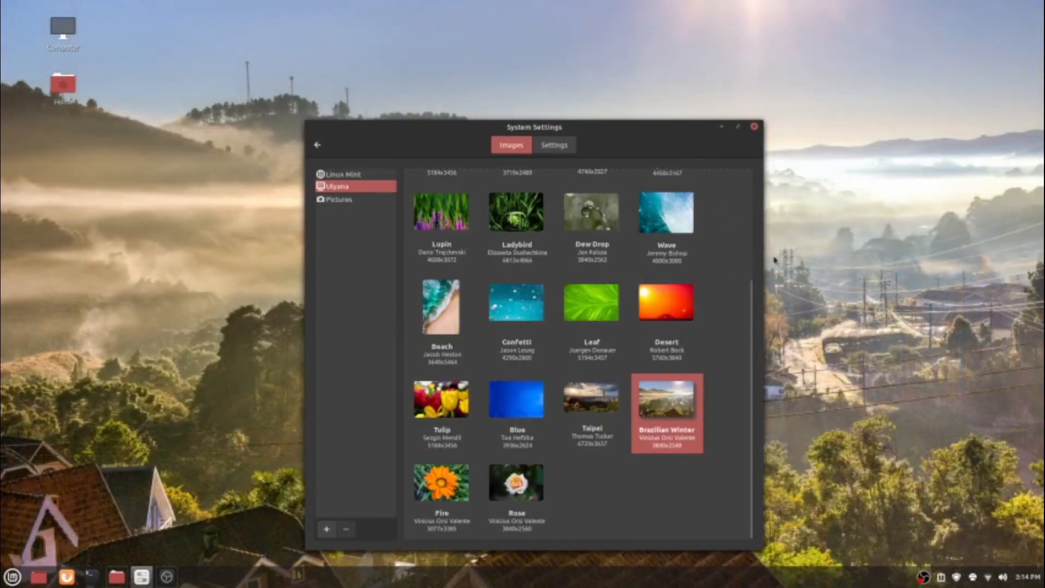
{"action": "left_click_drag", "start_coordinate": [653, 121], "coordinate": [731, 169]}
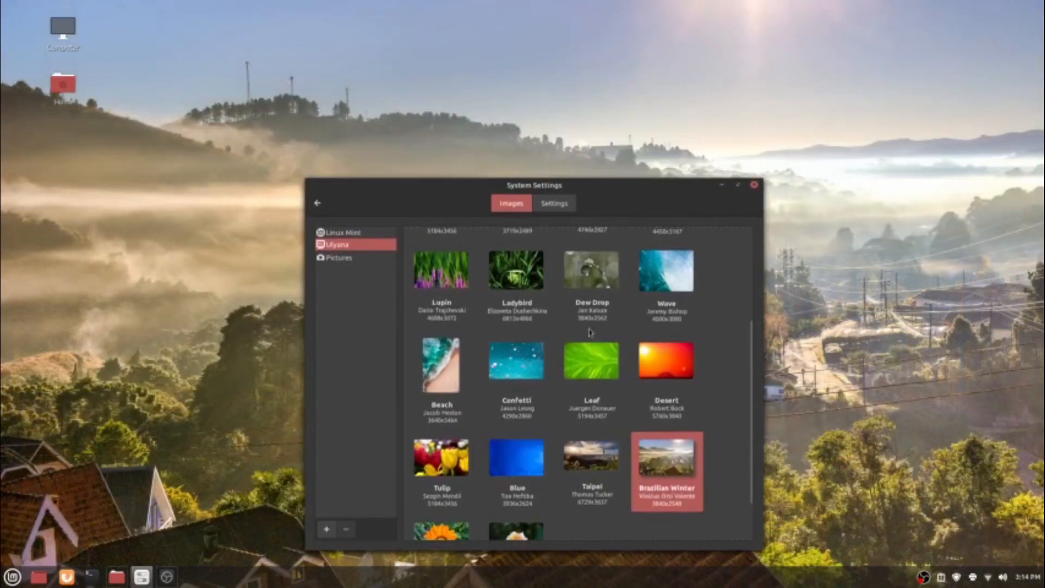
{"action": "left_click", "coordinate": [531, 351]}
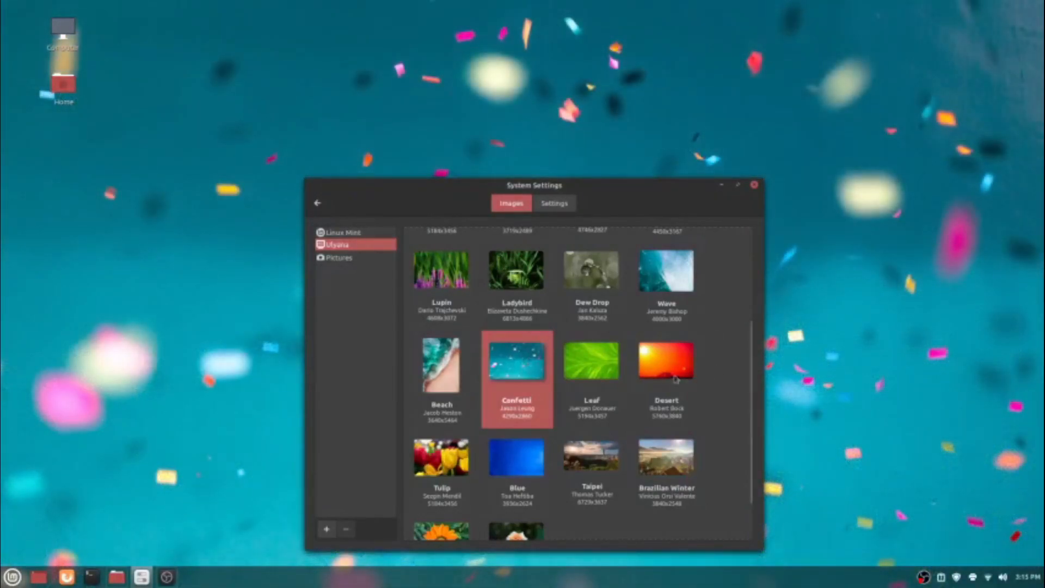
{"action": "left_click", "coordinate": [445, 355]}
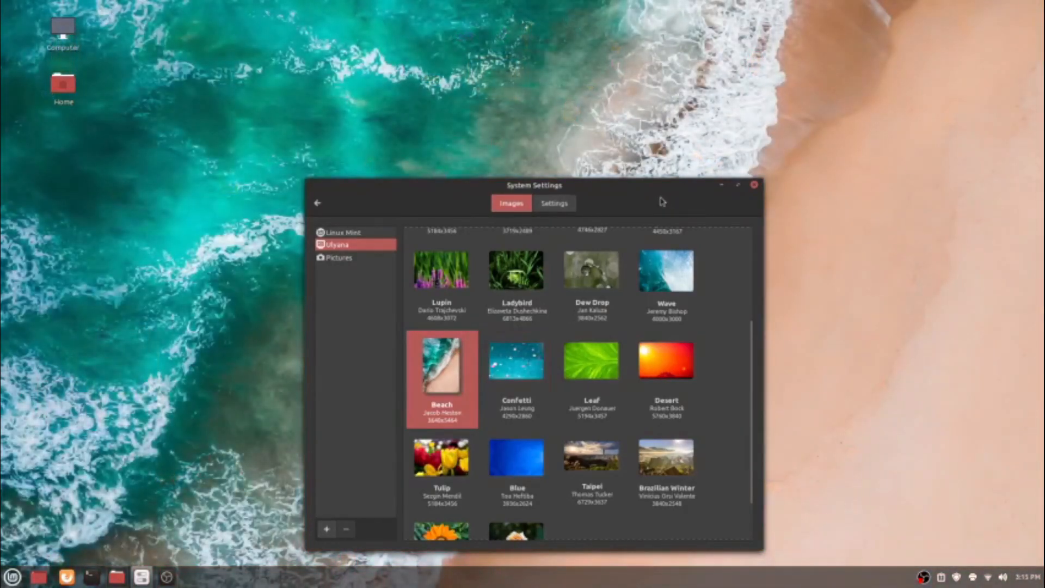
Try the Wave and Small Town wallpapers, moving the settings window out of the way.
{"action": "left_click_drag", "start_coordinate": [663, 191], "coordinate": [767, 139]}
{"action": "scroll", "coordinate": [770, 268], "scroll_direction": "up", "scroll_amount": 1}
{"action": "left_click", "coordinate": [769, 296]}
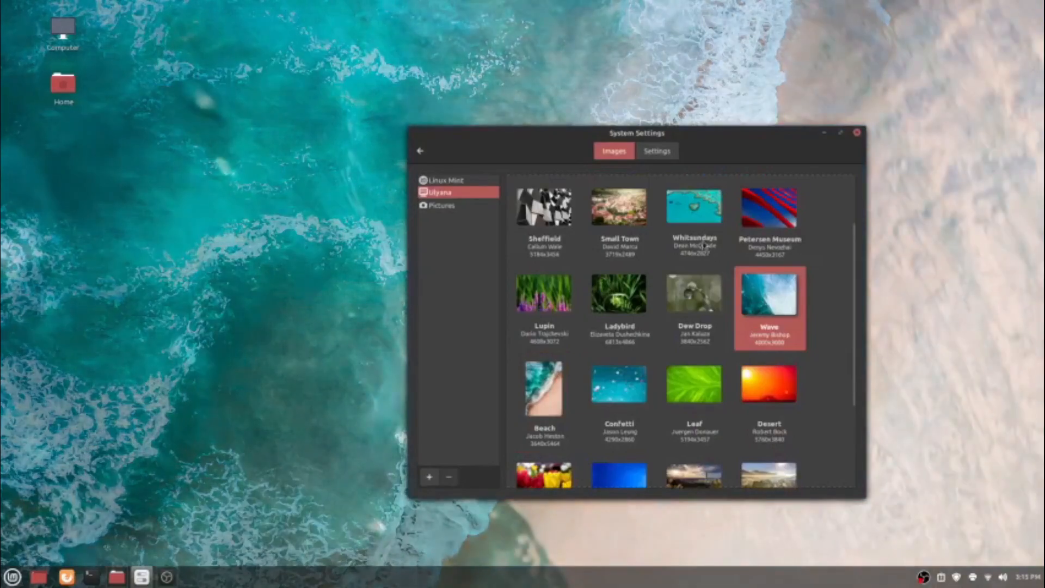
{"action": "left_click", "coordinate": [611, 218]}
{"action": "left_click_drag", "start_coordinate": [730, 141], "coordinate": [703, 10]}
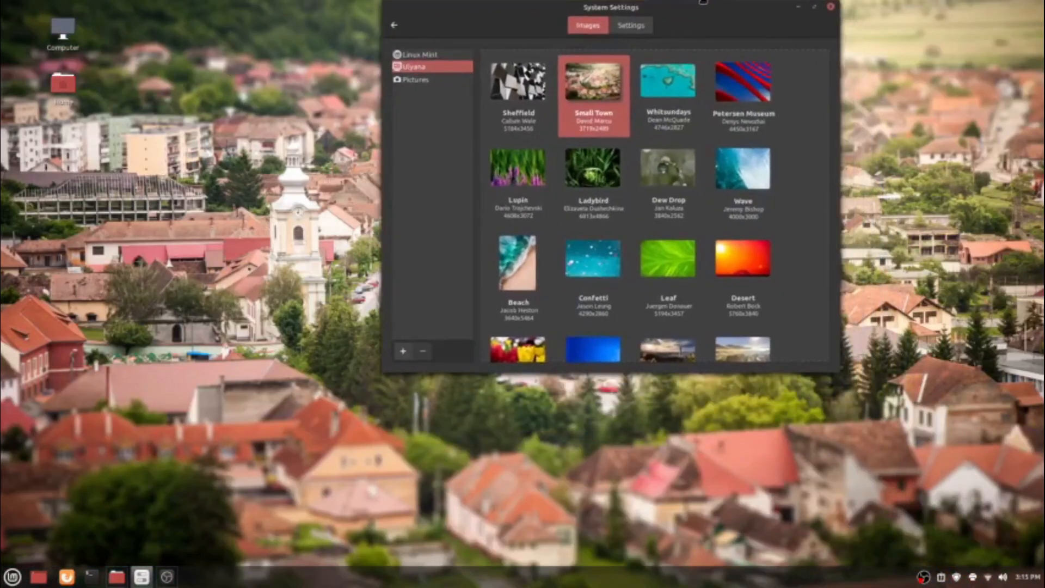
Set the desktop background to the Taipei wallpaper and close System Settings.
{"action": "scroll", "coordinate": [740, 204], "scroll_direction": "down", "scroll_amount": 3}
{"action": "left_click", "coordinate": [683, 239]}
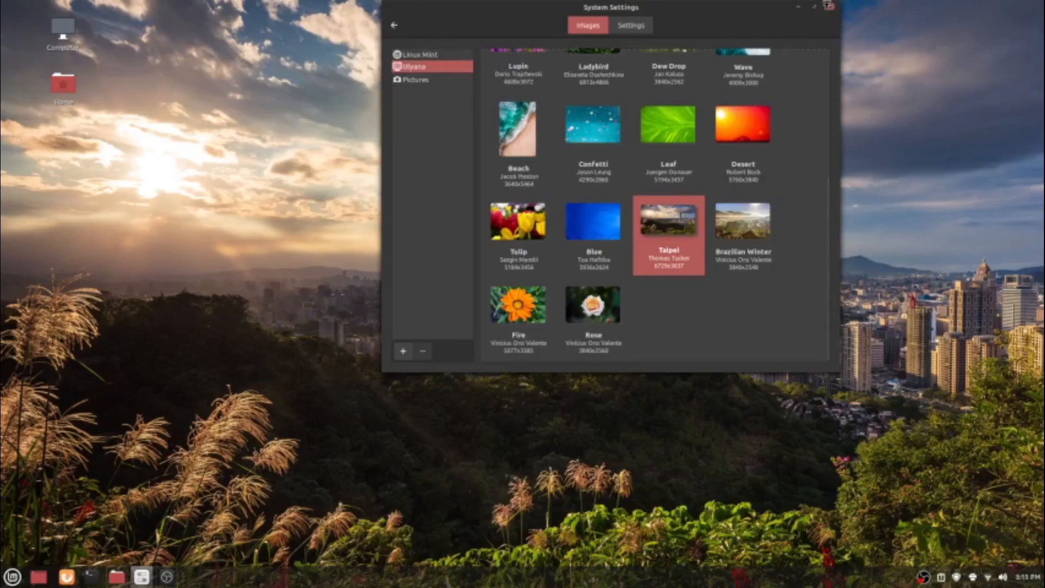
{"action": "left_click", "coordinate": [831, 9]}
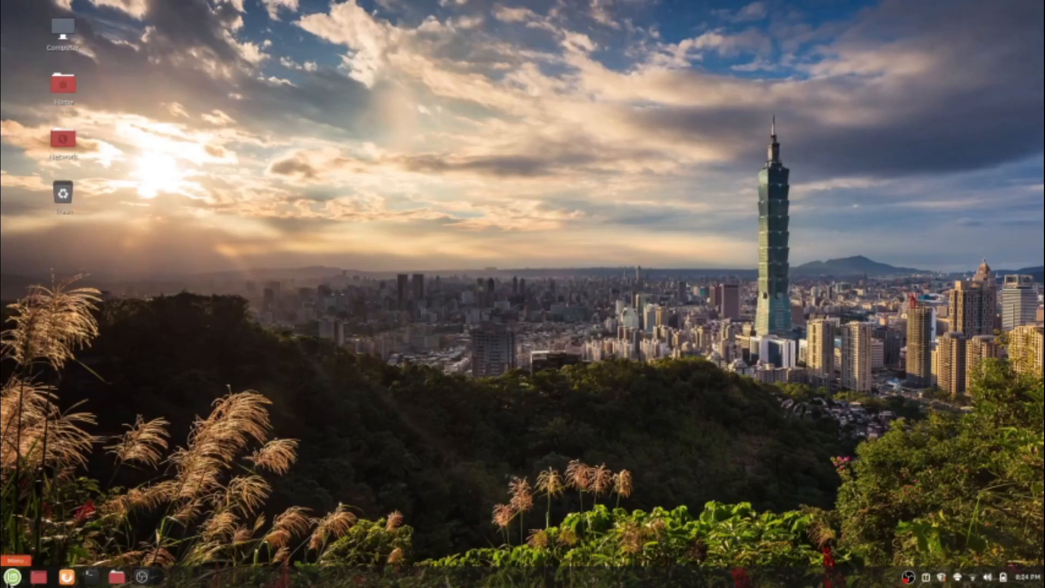
Launch Synaptic Package Manager and authenticate with the account password.
{"action": "left_click", "coordinate": [12, 576]}
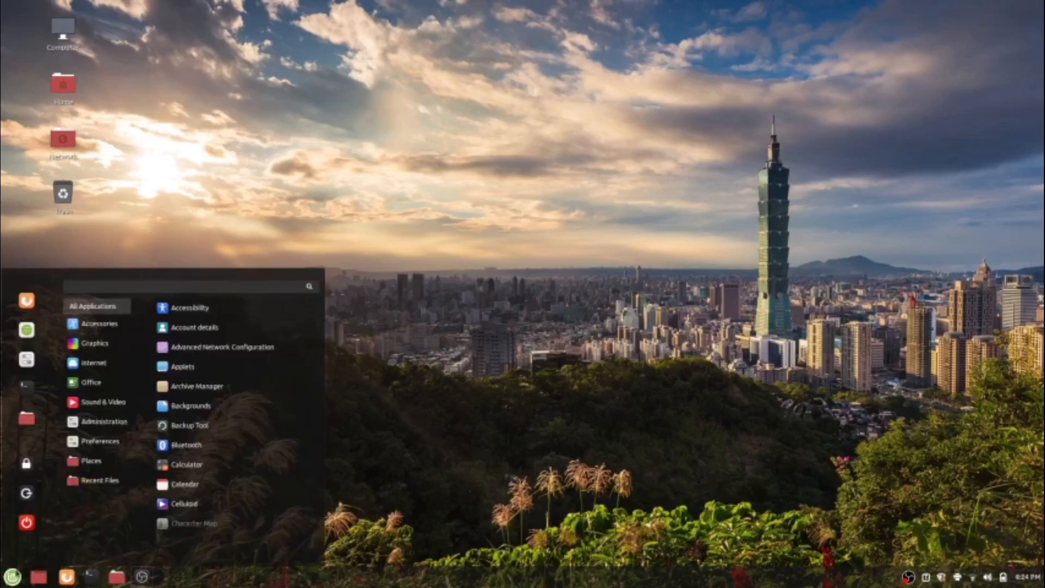
{"action": "mouse_move", "coordinate": [100, 428]}
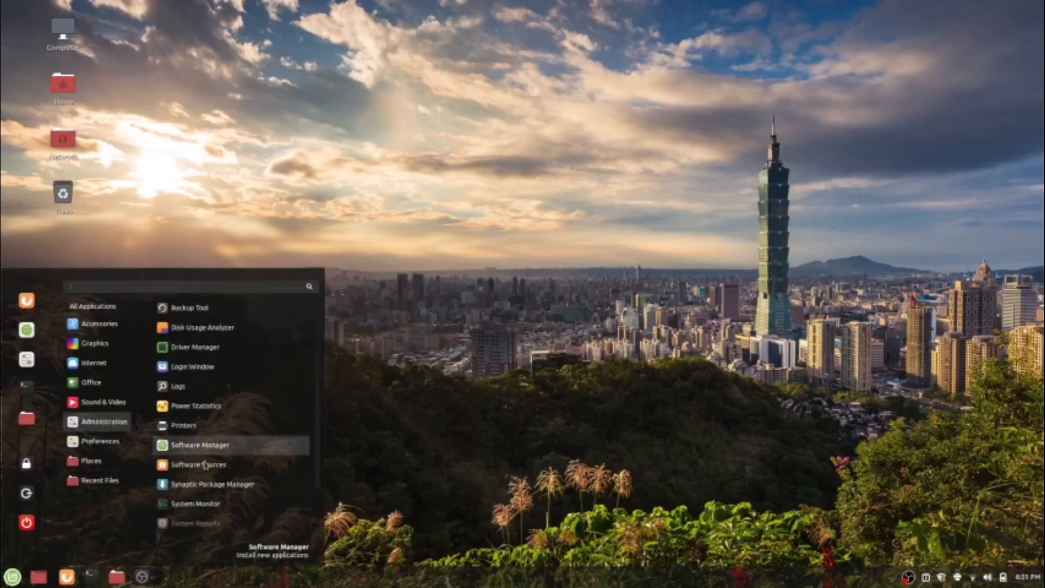
{"action": "left_click", "coordinate": [227, 487]}
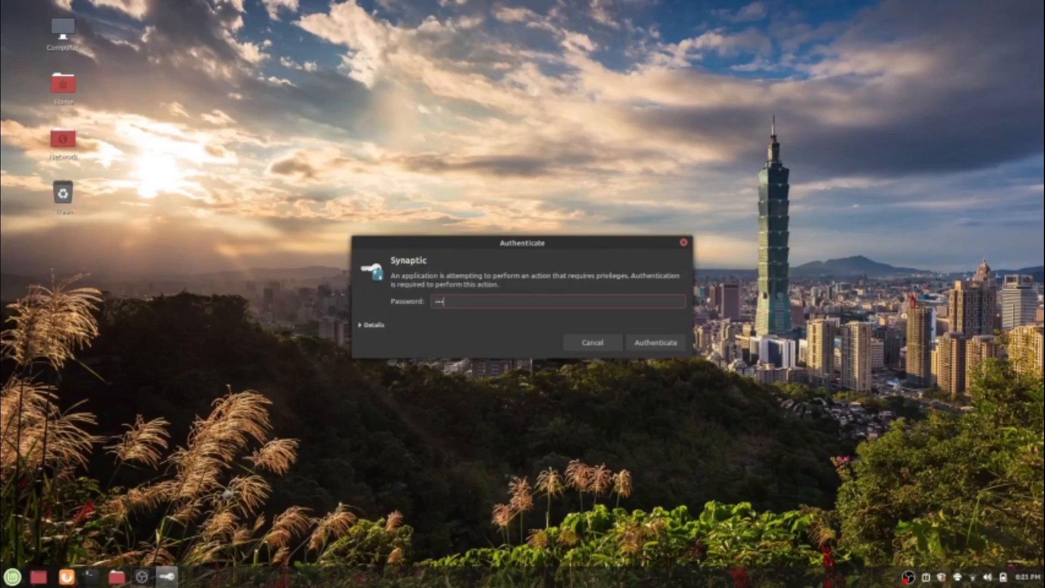
{"action": "key", "text": "Return"}
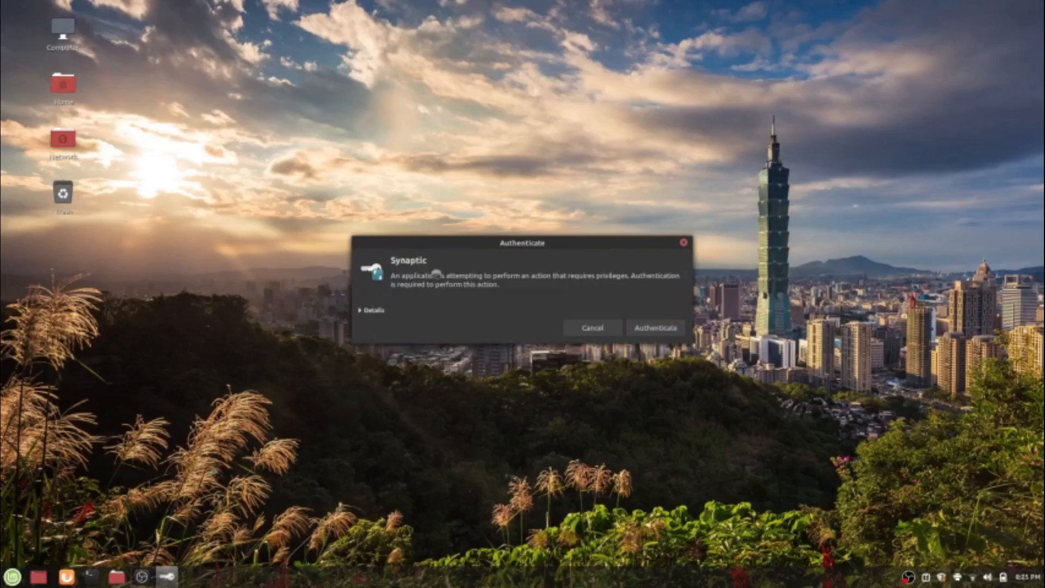
{"action": "type", "text": "********"}
{"action": "key", "text": "Return"}
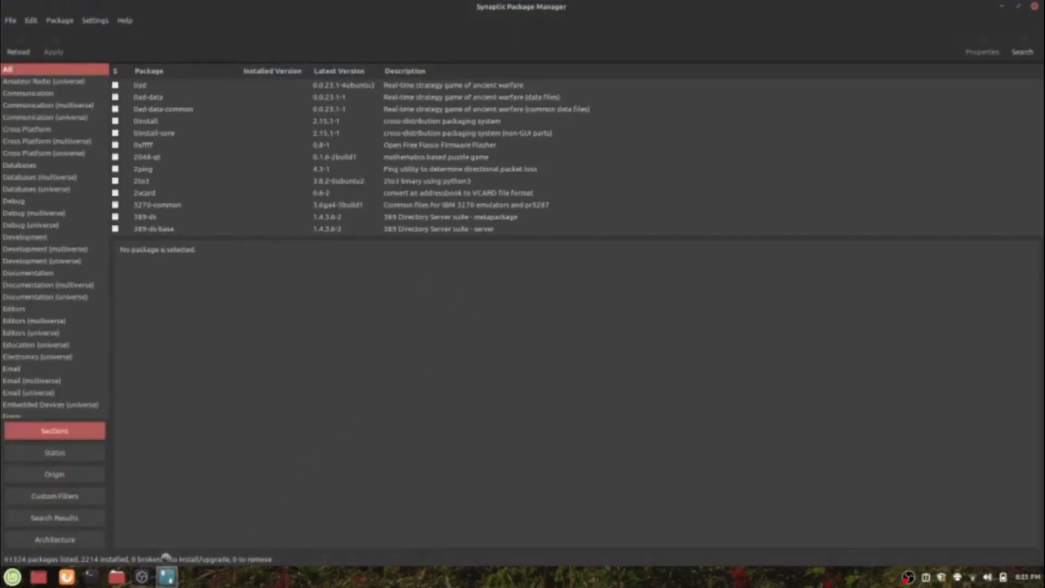
Search the package names and descriptions for "linux mint".
{"action": "left_click", "coordinate": [1024, 48]}
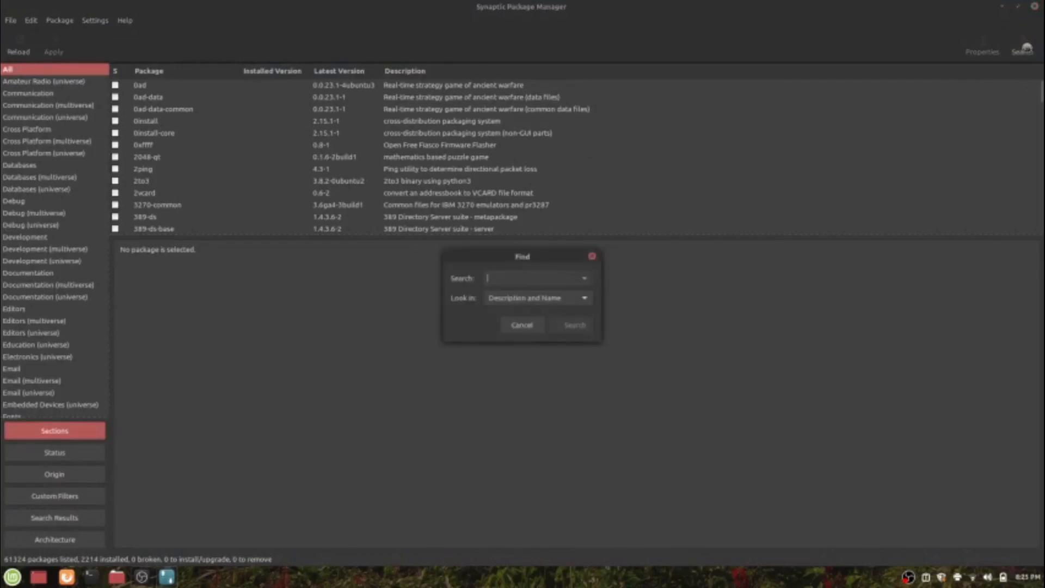
{"action": "type", "text": "l"}
{"action": "key", "text": "Return"}
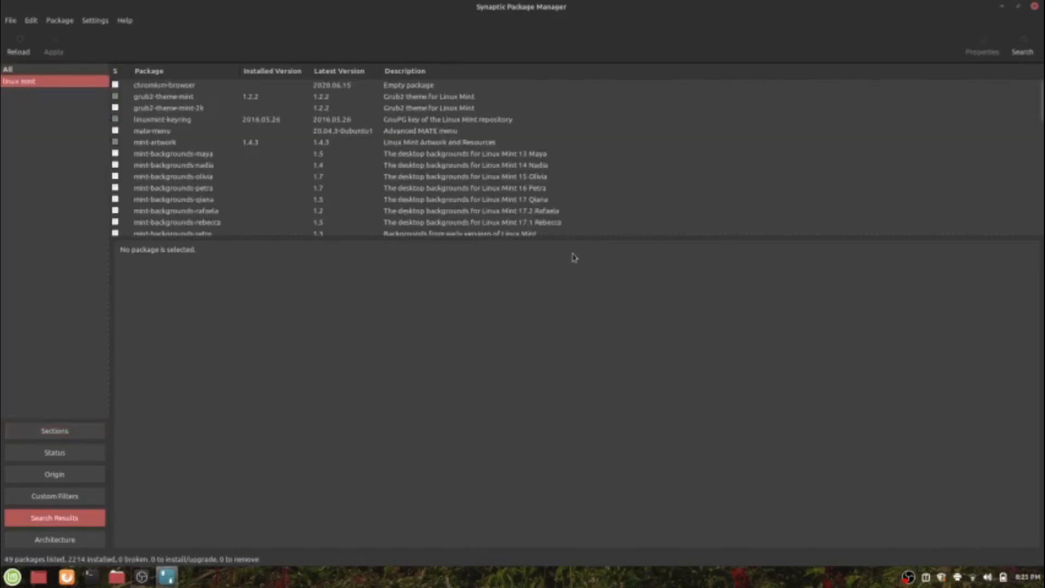
Mark all background packages from mint-backgrounds-maya through mint-backgrounds-tricia for installation.
{"action": "left_click", "coordinate": [197, 156]}
{"action": "scroll", "coordinate": [344, 188], "scroll_direction": "down", "scroll_amount": 5}
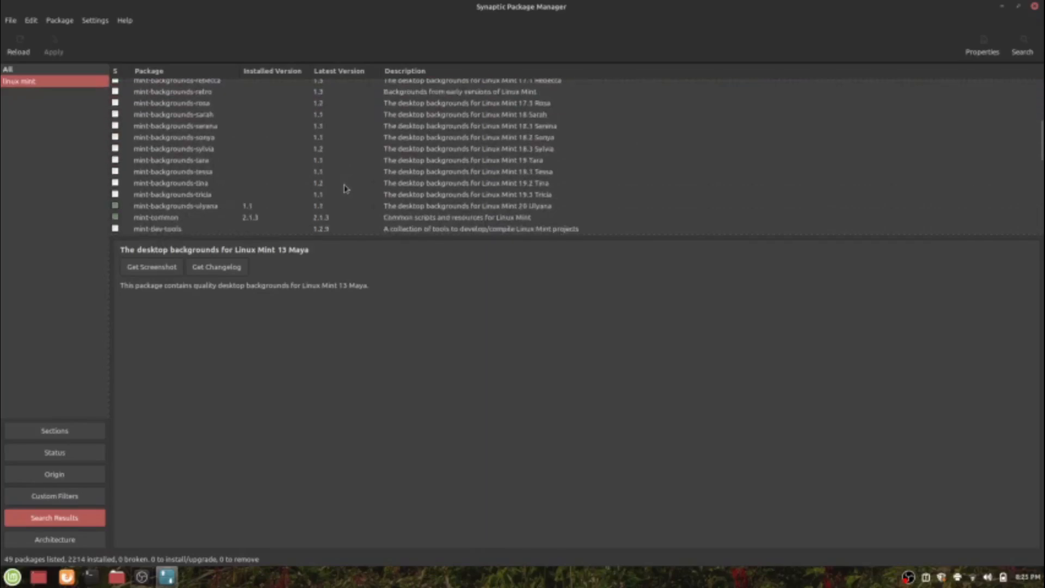
{"action": "left_click", "coordinate": [193, 195], "text": "shift"}
{"action": "right_click", "coordinate": [194, 196]}
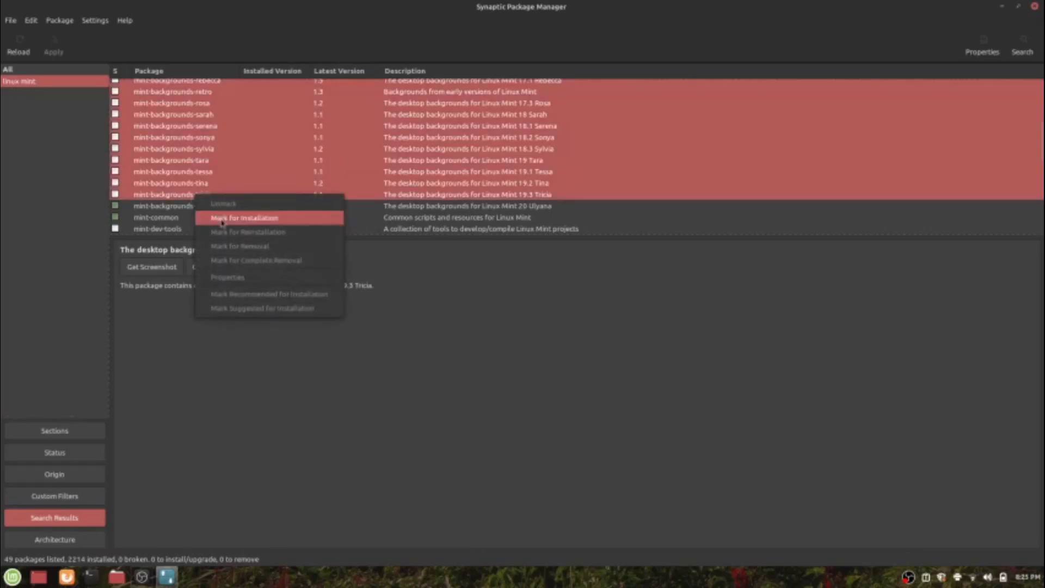
{"action": "left_click", "coordinate": [223, 220]}
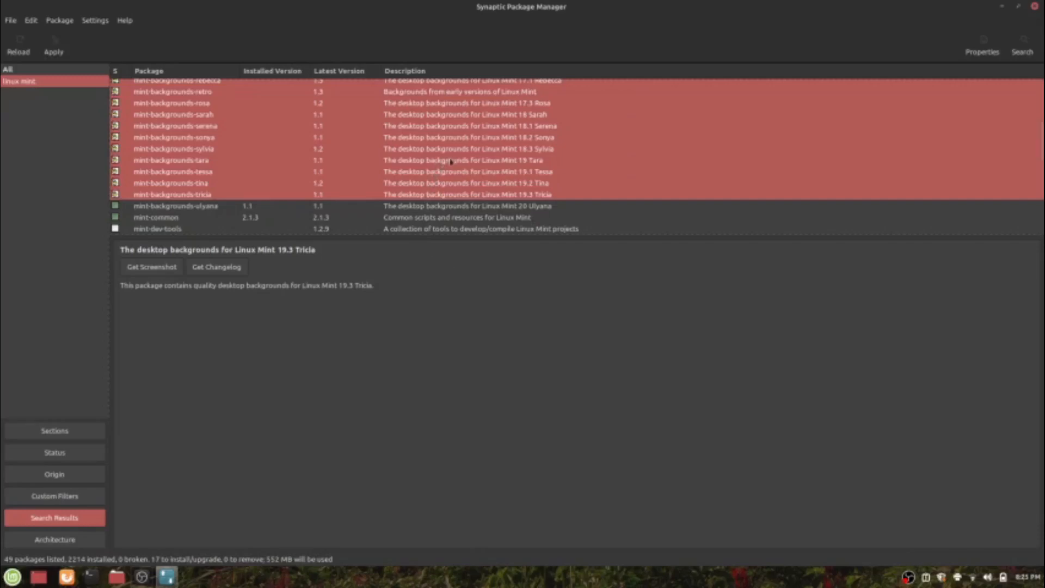
Review the marked mint-backgrounds packages in the list and request applying the marked changes.
{"action": "scroll", "coordinate": [459, 212], "scroll_direction": "up", "scroll_amount": 4}
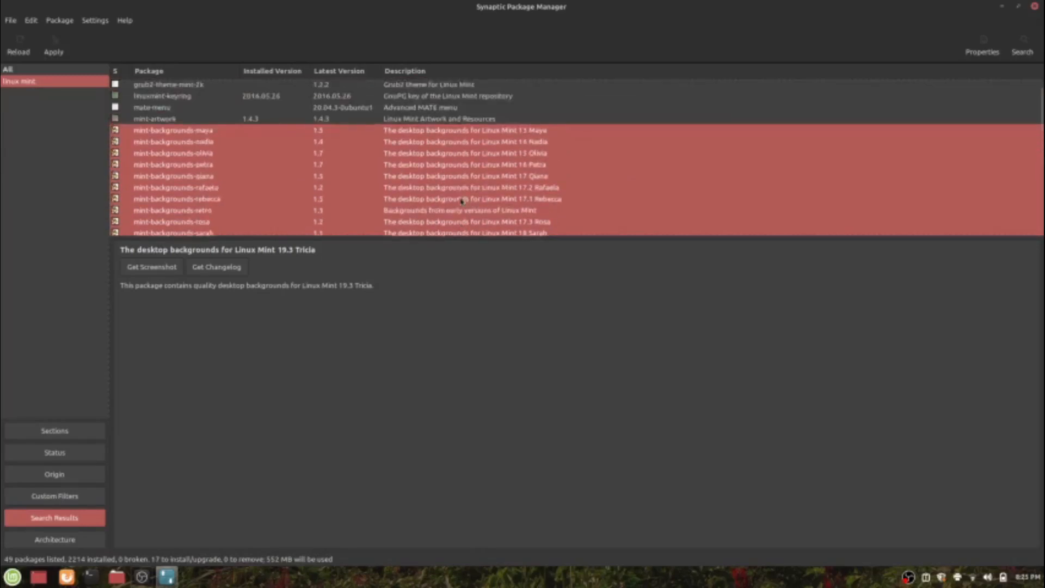
{"action": "scroll", "coordinate": [452, 218], "scroll_direction": "down", "scroll_amount": 2}
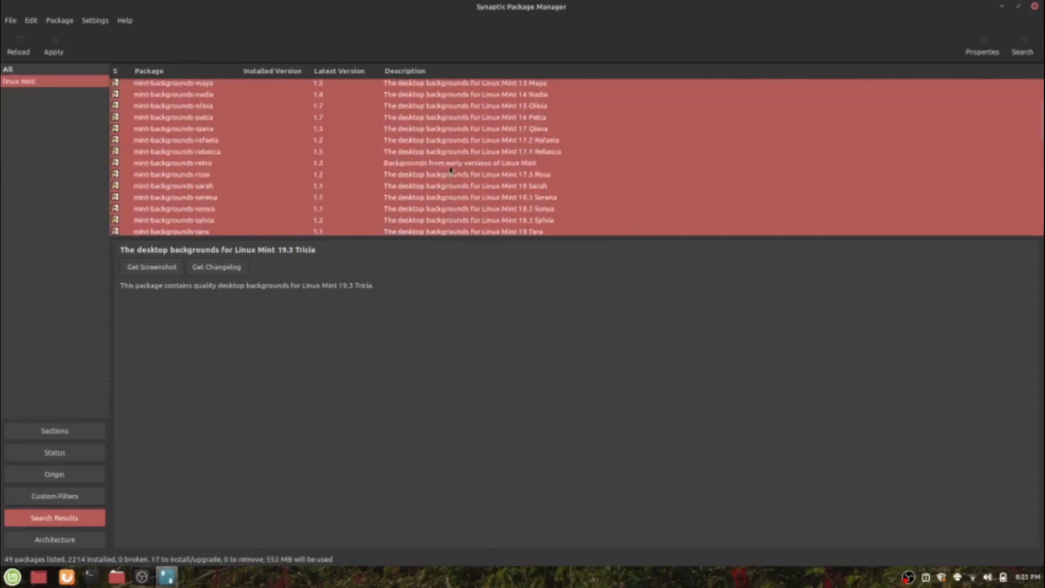
{"action": "scroll", "coordinate": [276, 134], "scroll_direction": "up", "scroll_amount": 1}
{"action": "scroll", "coordinate": [264, 112], "scroll_direction": "down", "scroll_amount": 3}
{"action": "scroll", "coordinate": [320, 121], "scroll_direction": "up", "scroll_amount": 3}
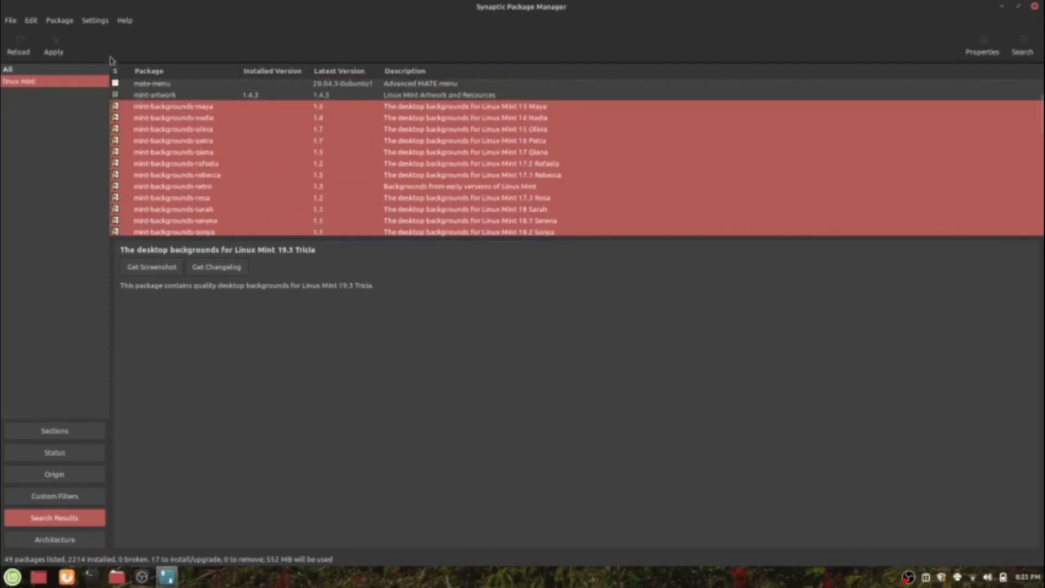
{"action": "left_click", "coordinate": [66, 43]}
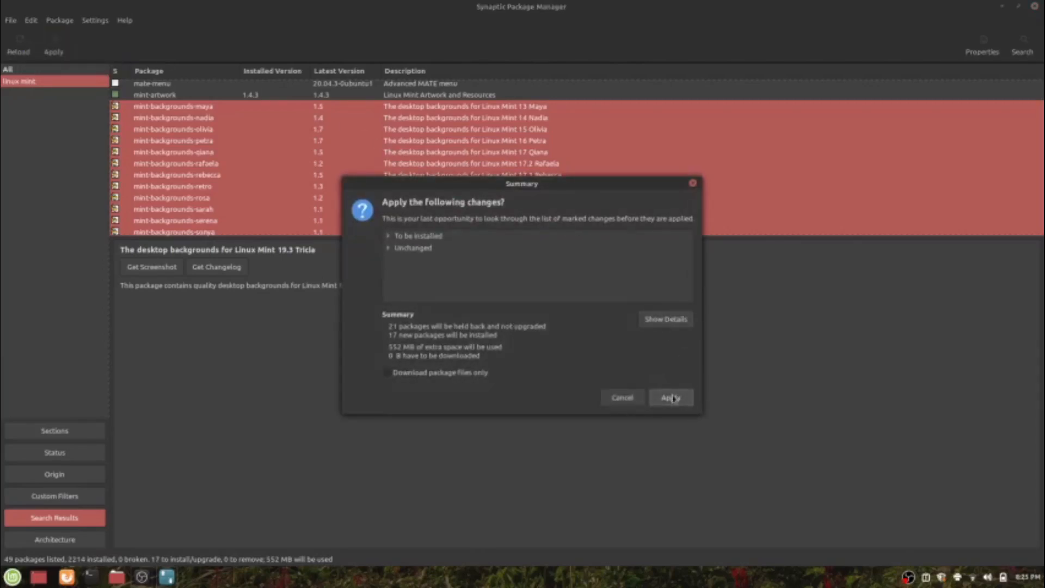
Expand the packages to be installed and the unchanged ones in the change summary, and confirm the installation.
{"action": "left_click", "coordinate": [388, 236]}
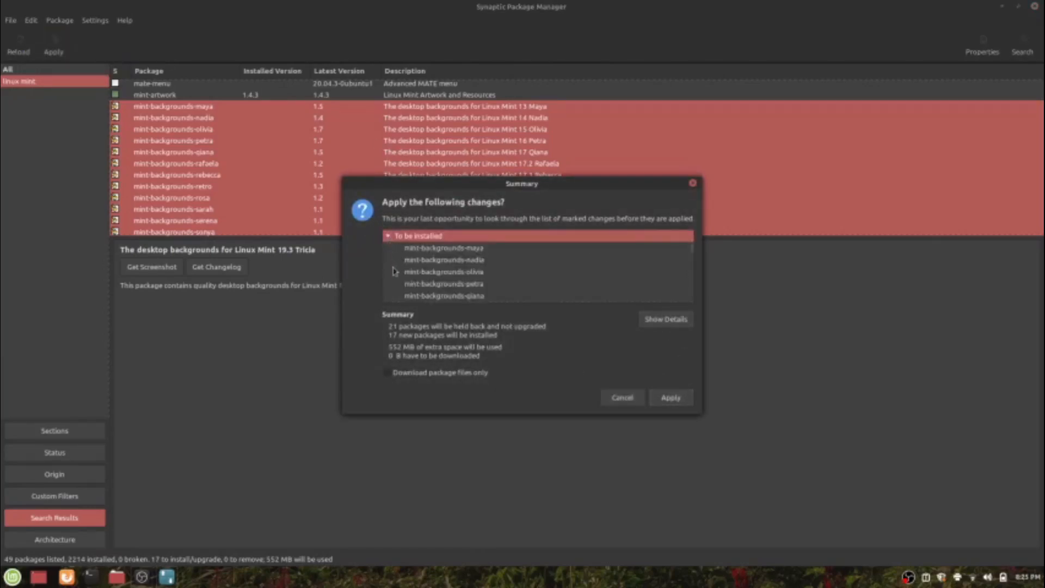
{"action": "scroll", "coordinate": [589, 275], "scroll_direction": "down", "scroll_amount": 5}
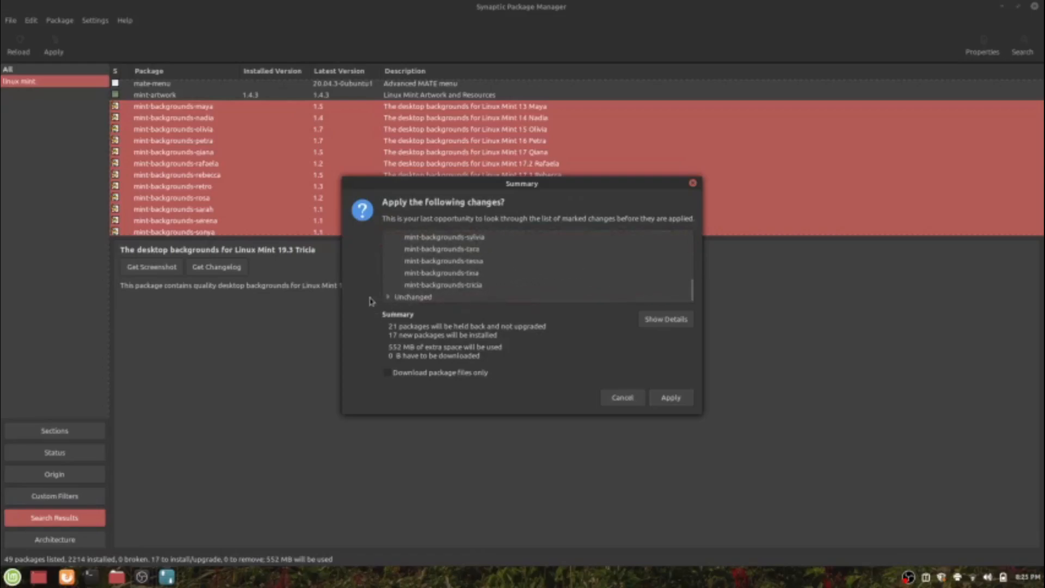
{"action": "left_click", "coordinate": [388, 297]}
{"action": "scroll", "coordinate": [552, 256], "scroll_direction": "down", "scroll_amount": 5}
{"action": "scroll", "coordinate": [564, 253], "scroll_direction": "up", "scroll_amount": 3}
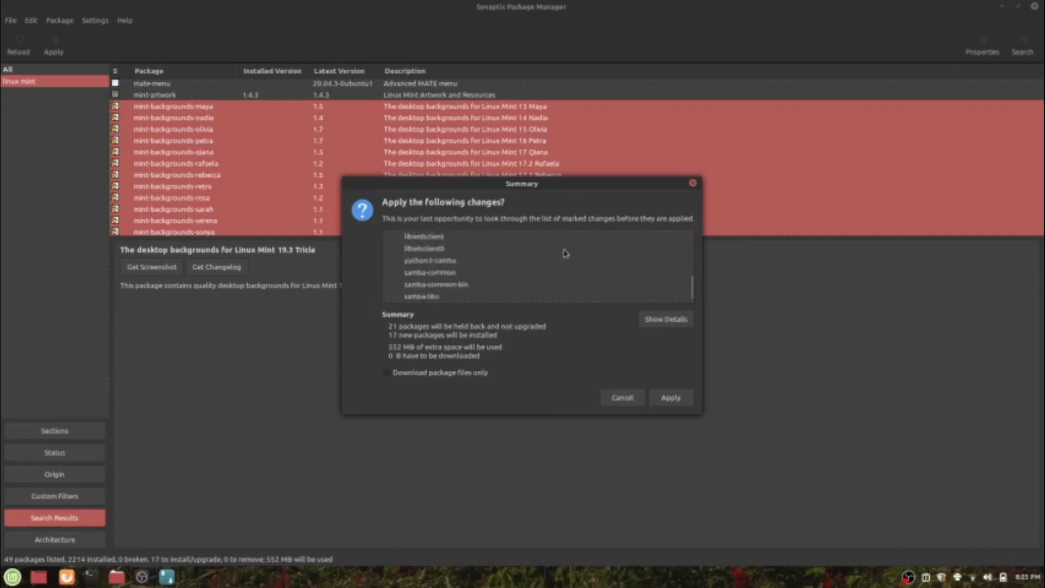
{"action": "left_click", "coordinate": [674, 397]}
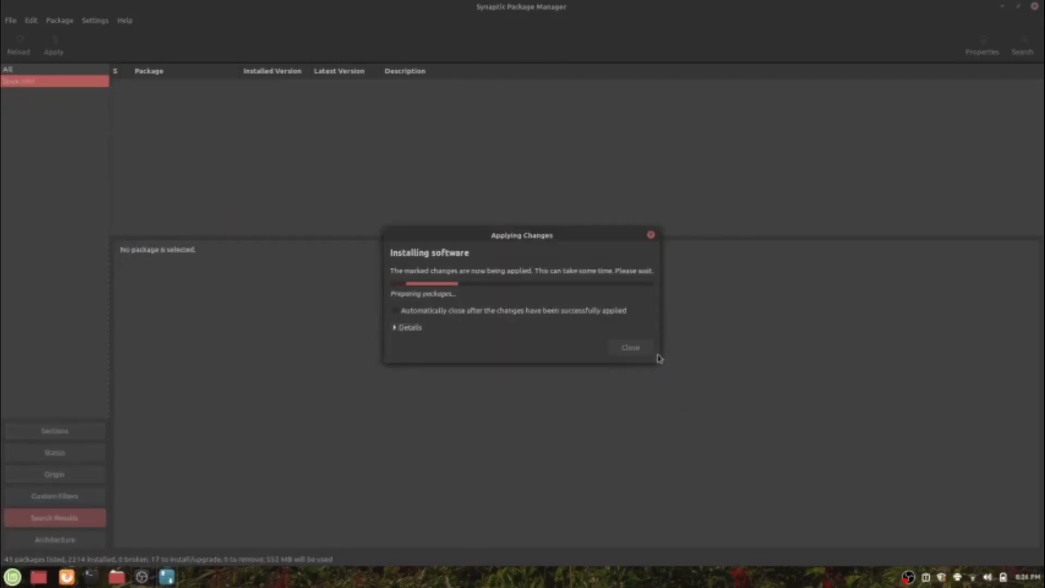
Show the installation details, dismiss the finished installation report and close Synaptic Package Manager.
{"action": "left_click", "coordinate": [402, 328]}
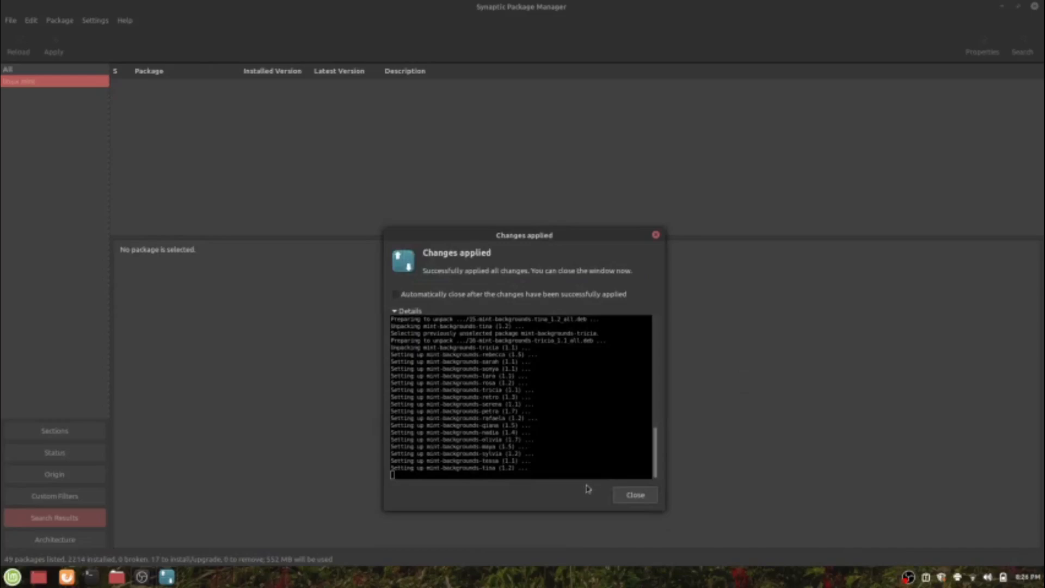
{"action": "left_click", "coordinate": [631, 496]}
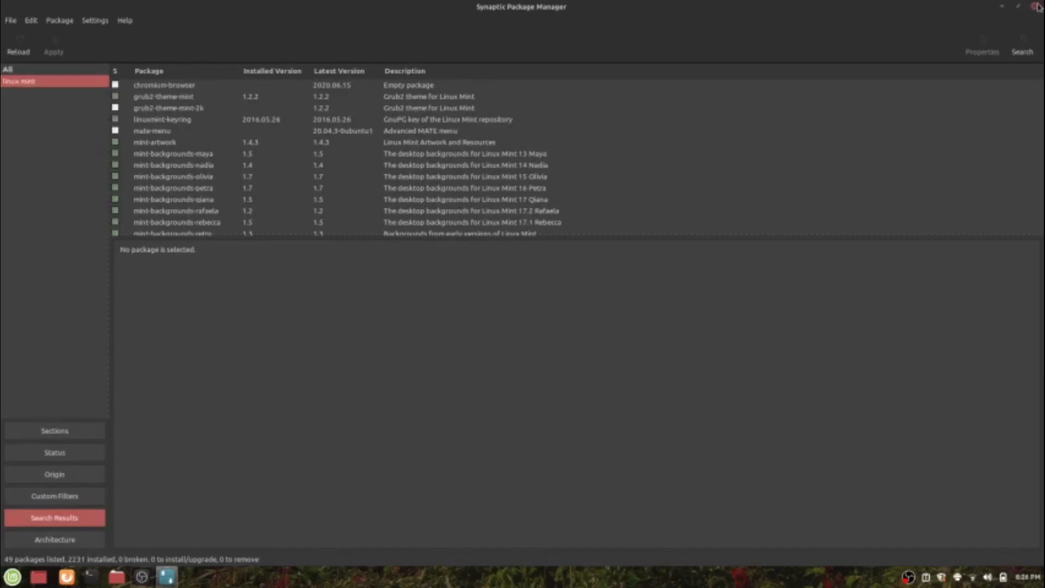
{"action": "left_click", "coordinate": [1035, 7]}
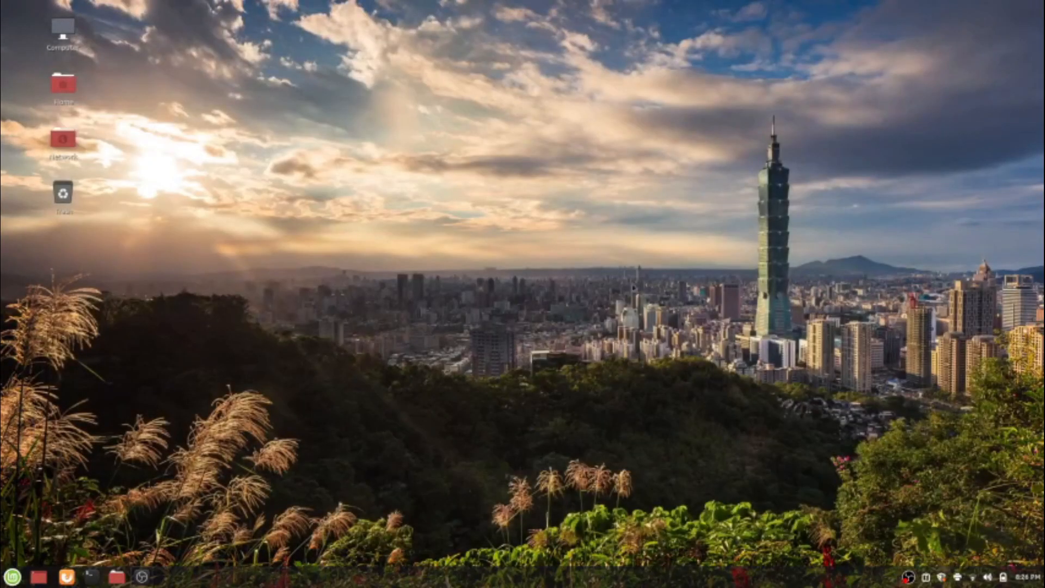
Launch System Settings and open the Backgrounds settings.
{"action": "left_click", "coordinate": [12, 577]}
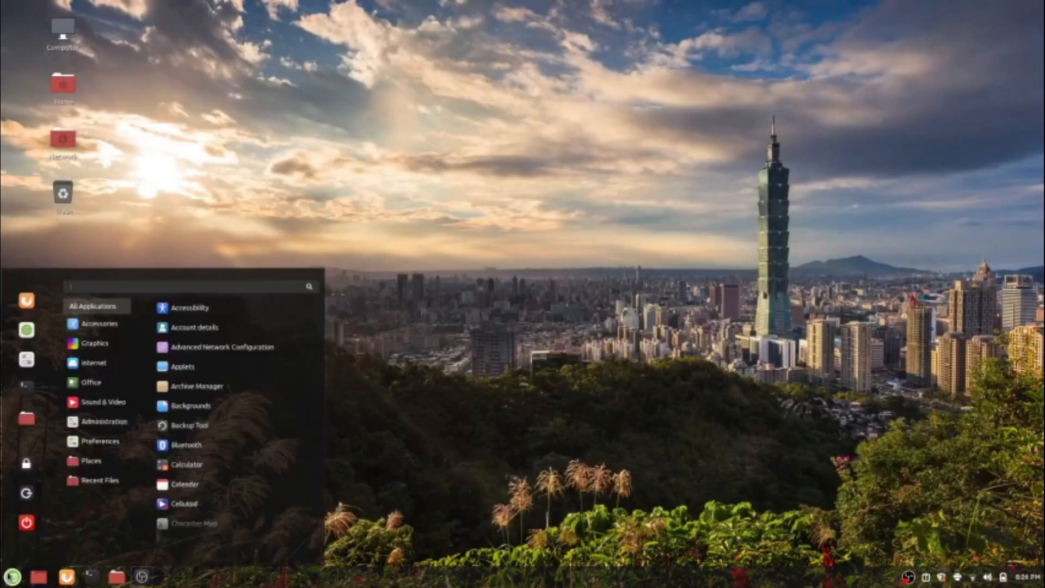
{"action": "left_click", "coordinate": [28, 368]}
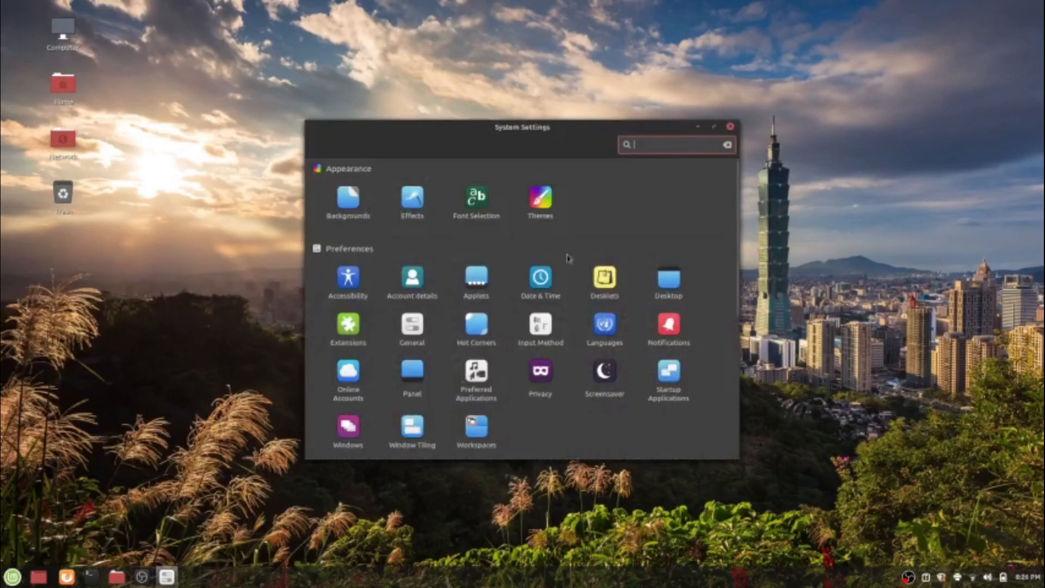
{"action": "left_click", "coordinate": [350, 197]}
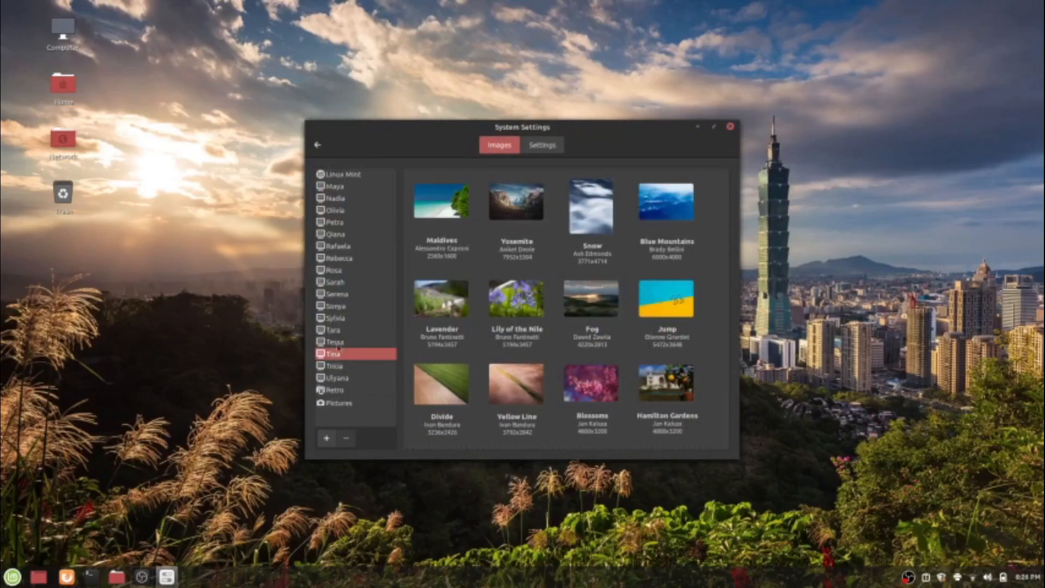
Browse the wallpapers in the Maya, Nadia and Olivia background collections.
{"action": "left_click", "coordinate": [335, 187]}
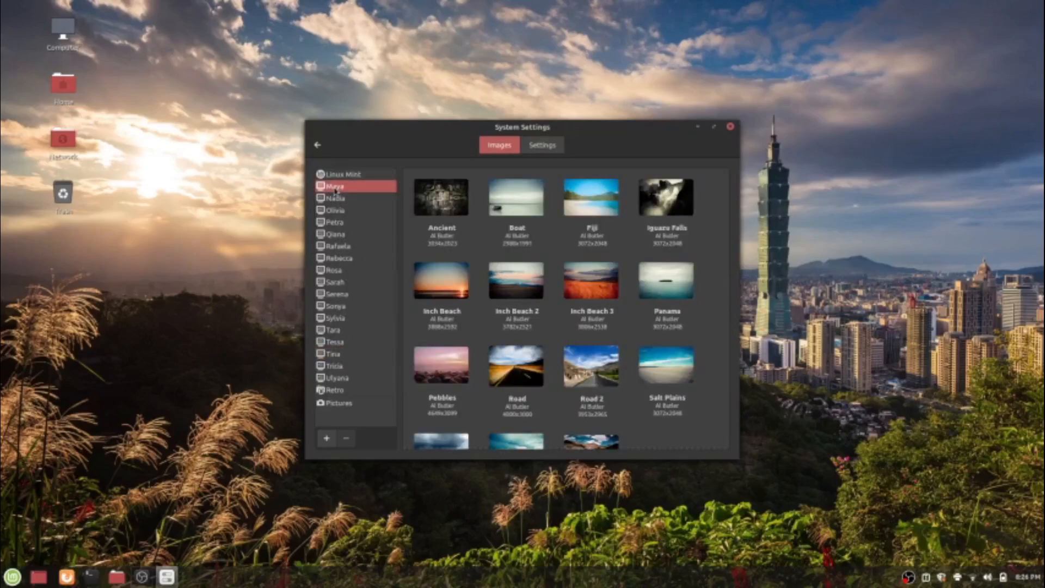
{"action": "scroll", "coordinate": [551, 321], "scroll_direction": "down", "scroll_amount": 2}
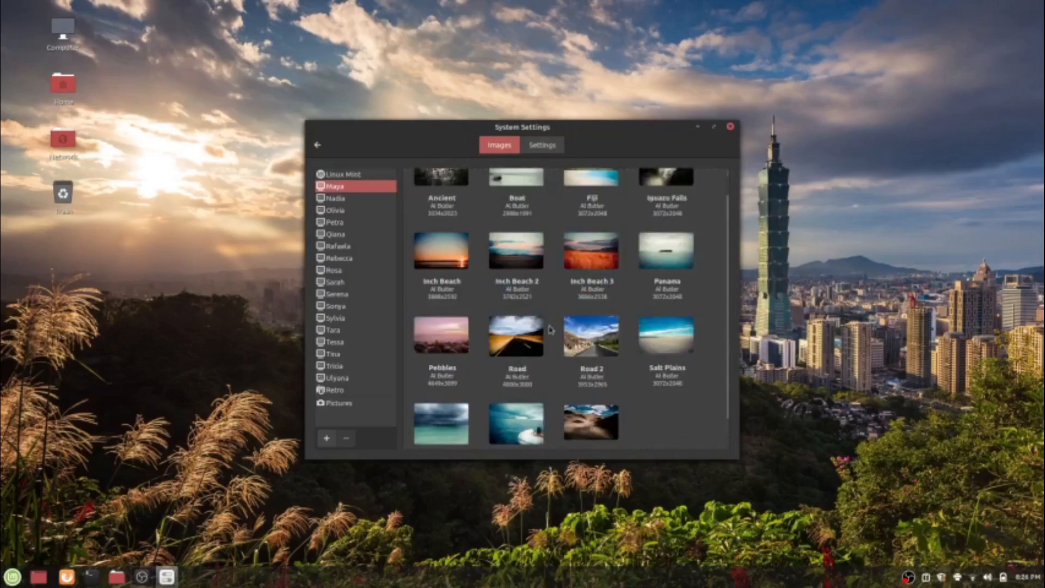
{"action": "scroll", "coordinate": [550, 328], "scroll_direction": "up", "scroll_amount": 2}
{"action": "left_click", "coordinate": [333, 199]}
{"action": "scroll", "coordinate": [560, 294], "scroll_direction": "down", "scroll_amount": 2}
{"action": "scroll", "coordinate": [554, 292], "scroll_direction": "up", "scroll_amount": 2}
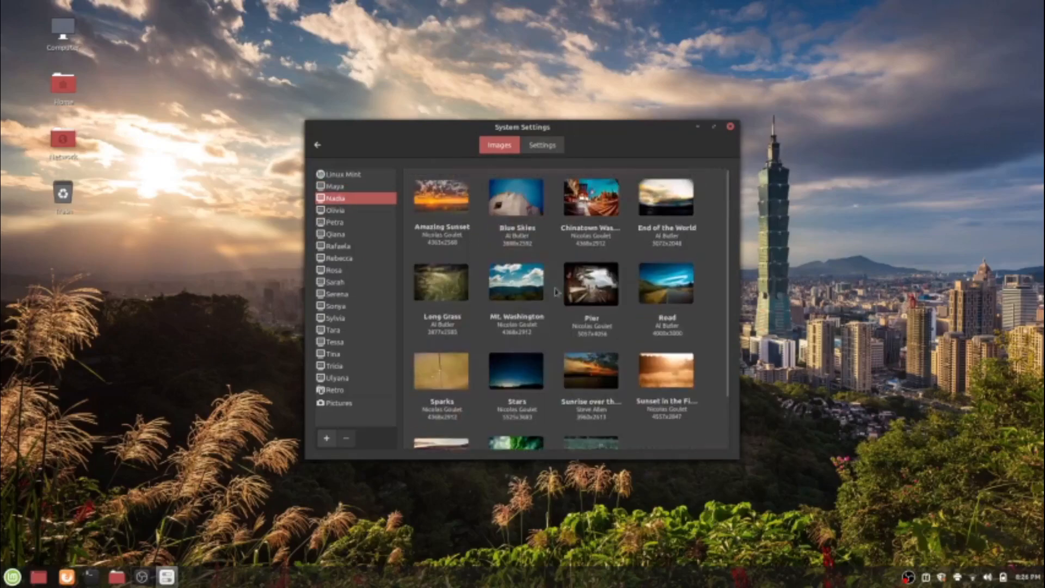
{"action": "left_click", "coordinate": [336, 210]}
{"action": "scroll", "coordinate": [702, 293], "scroll_direction": "down", "scroll_amount": 5}
{"action": "scroll", "coordinate": [700, 301], "scroll_direction": "up", "scroll_amount": 3}
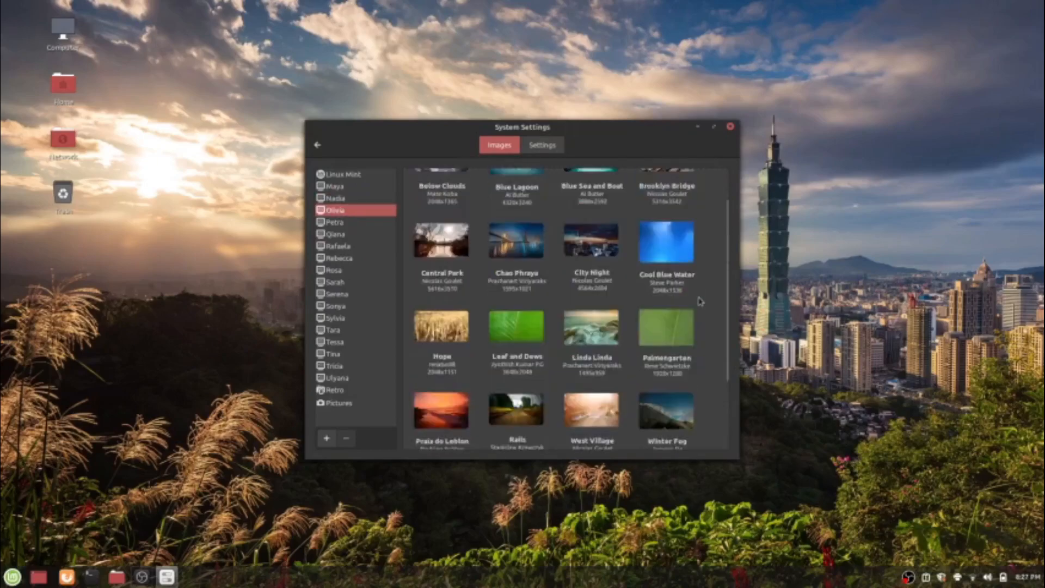
Look through the wallpapers in the Petra and Qiana background collections.
{"action": "left_click", "coordinate": [334, 223]}
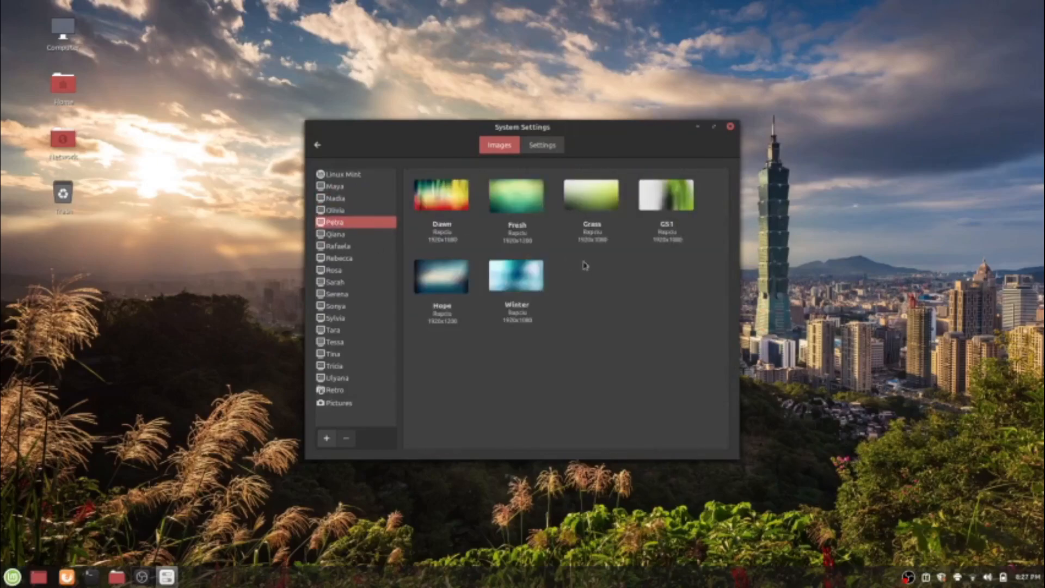
{"action": "scroll", "coordinate": [649, 276], "scroll_direction": "down", "scroll_amount": 2}
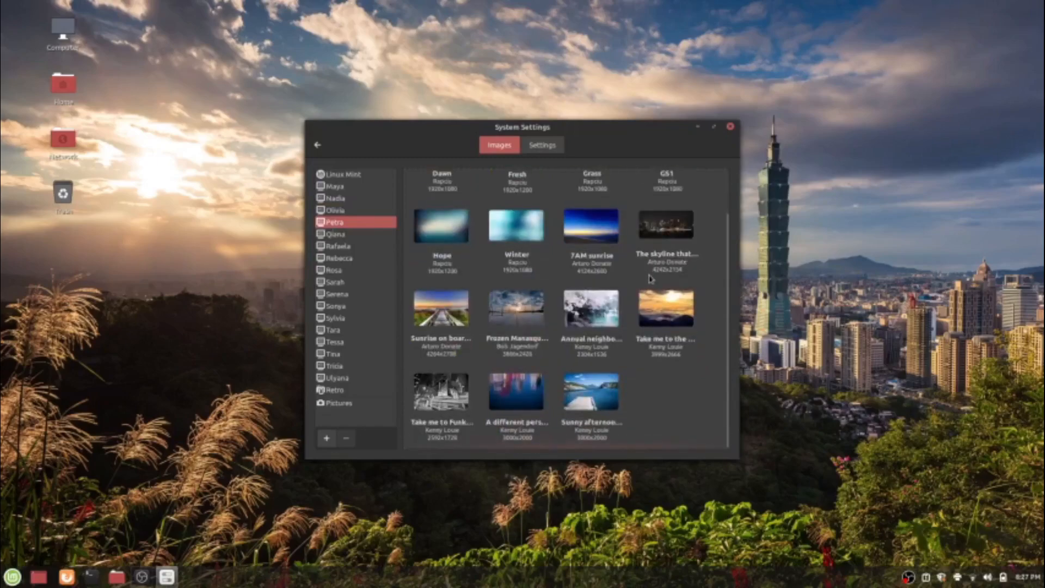
{"action": "scroll", "coordinate": [648, 279], "scroll_direction": "up", "scroll_amount": 2}
{"action": "left_click", "coordinate": [334, 235]}
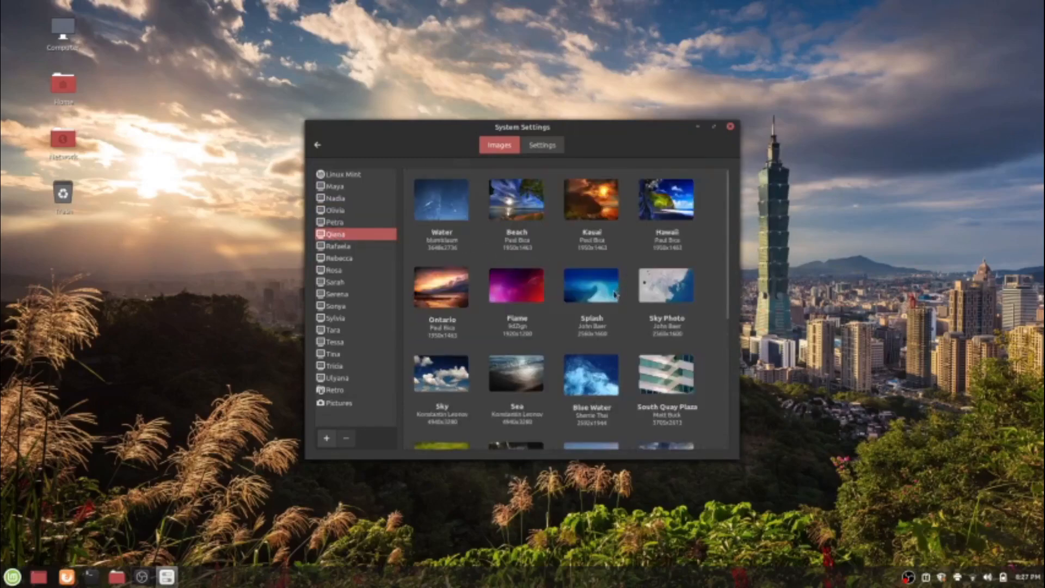
{"action": "scroll", "coordinate": [615, 295], "scroll_direction": "down", "scroll_amount": 5}
{"action": "scroll", "coordinate": [611, 297], "scroll_direction": "up", "scroll_amount": 5}
Browse the Retro wallpaper collection and return to the System Settings overview.
{"action": "left_click", "coordinate": [337, 391]}
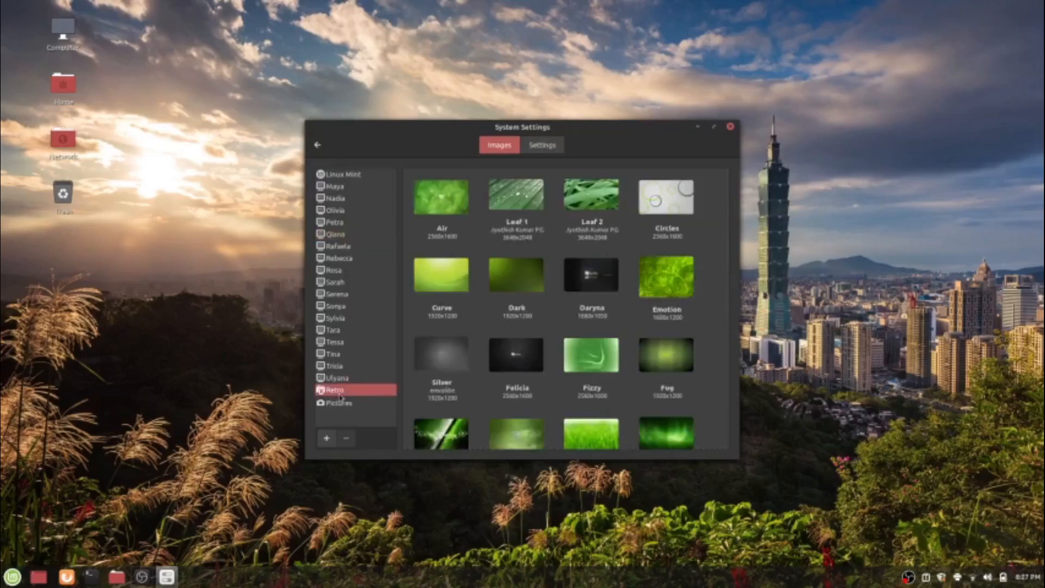
{"action": "scroll", "coordinate": [646, 357], "scroll_direction": "down", "scroll_amount": 3}
{"action": "scroll", "coordinate": [646, 357], "scroll_direction": "down", "scroll_amount": 3}
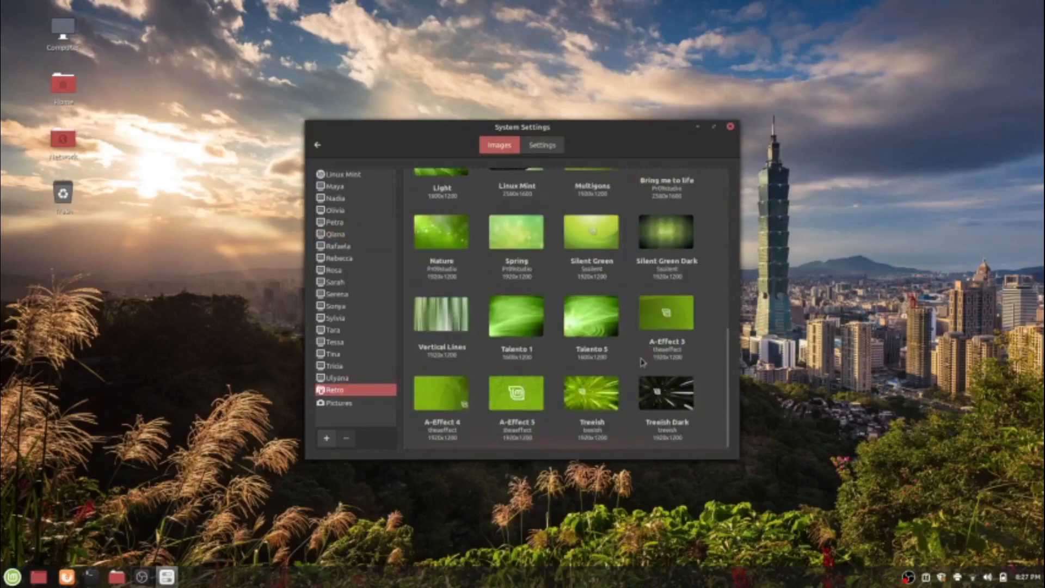
{"action": "scroll", "coordinate": [640, 363], "scroll_direction": "up", "scroll_amount": 10}
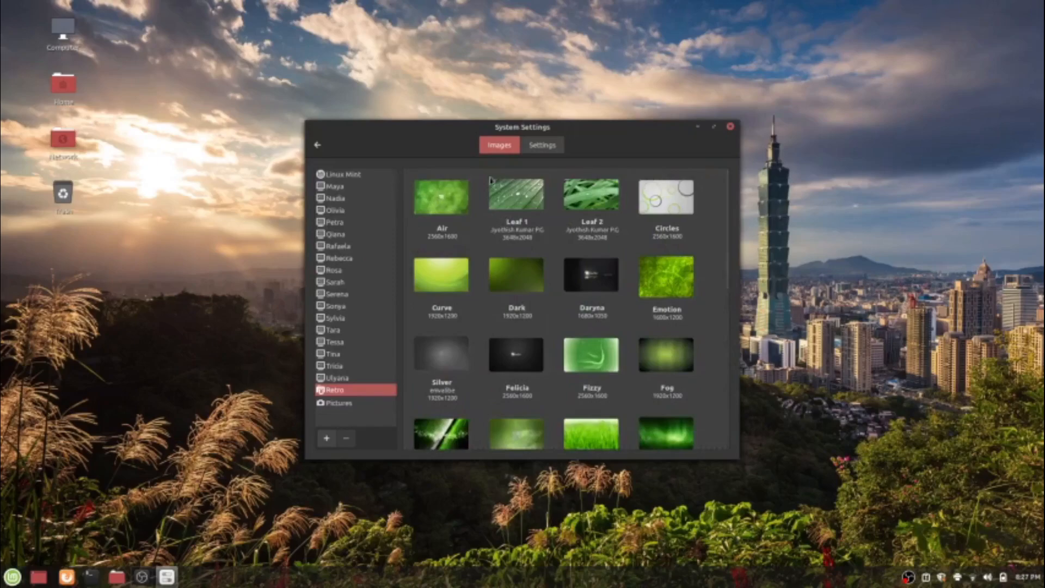
{"action": "left_click", "coordinate": [320, 145]}
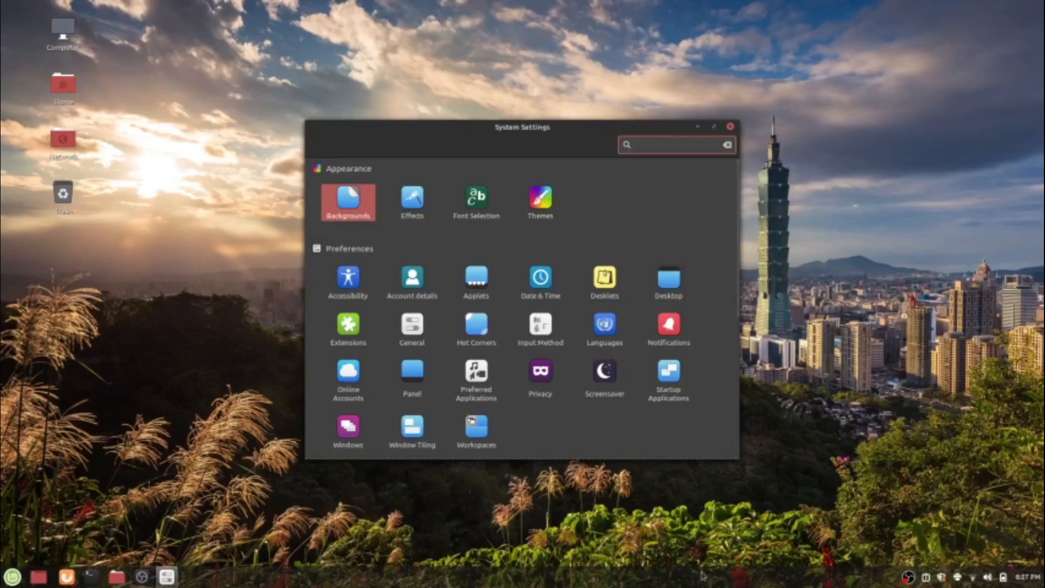
Open the Applets settings and view the installed applets and those available for download.
{"action": "left_click", "coordinate": [482, 281]}
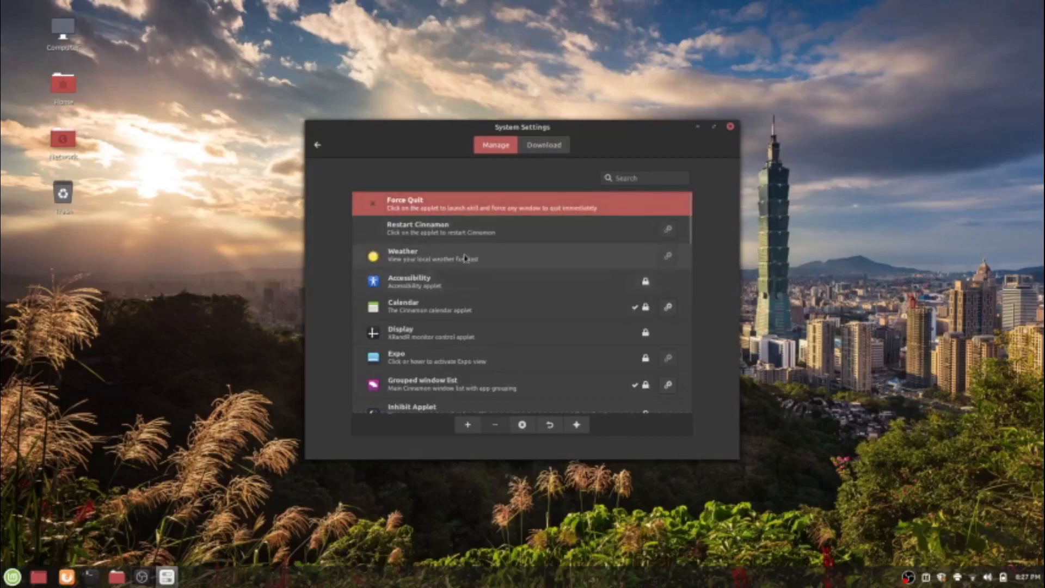
{"action": "scroll", "coordinate": [466, 259], "scroll_direction": "down", "scroll_amount": 3}
{"action": "left_click", "coordinate": [550, 154]}
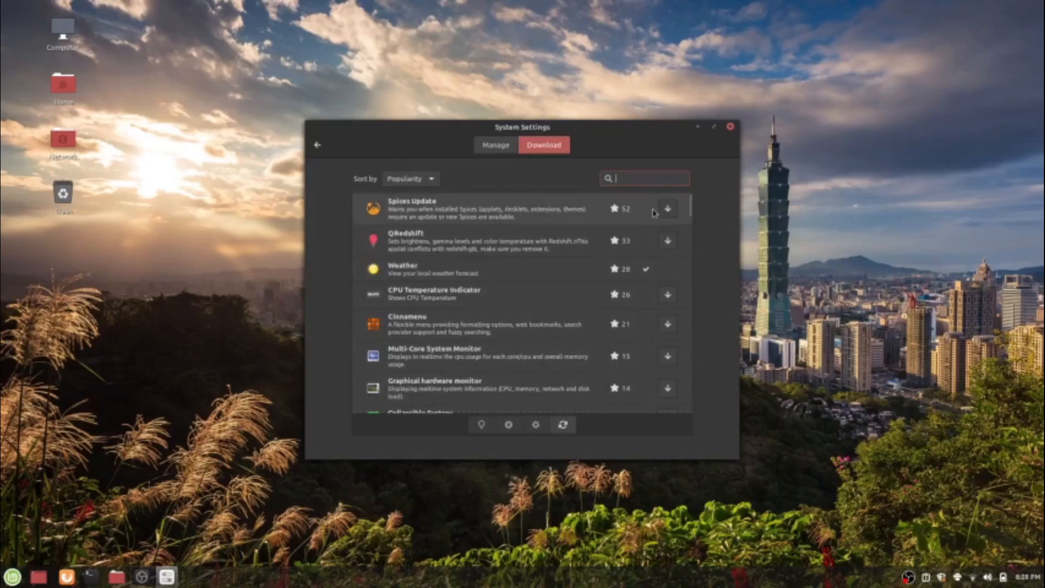
Add the installed Weather applet to the desktop panel.
{"action": "left_click", "coordinate": [487, 146]}
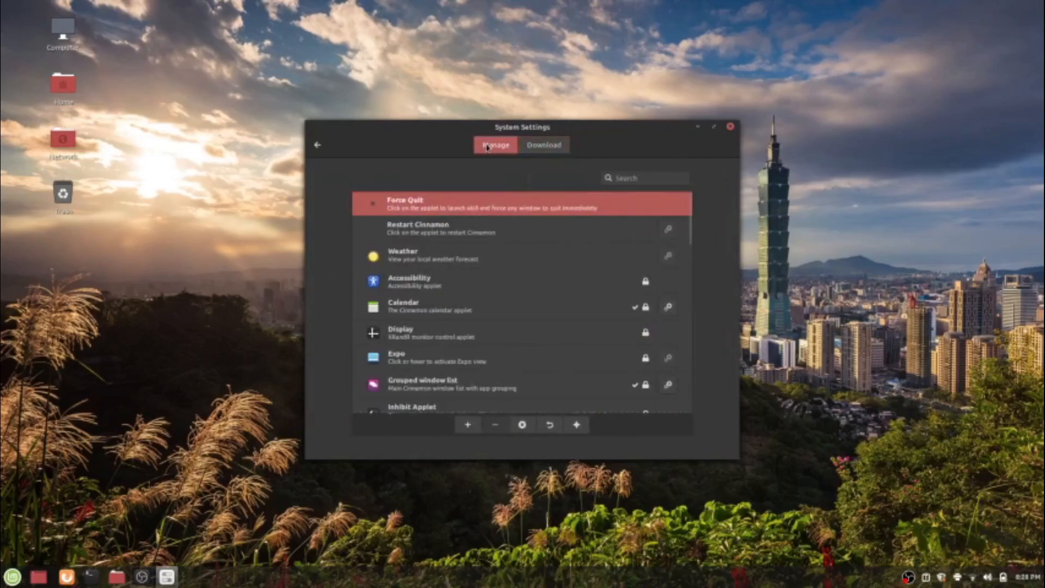
{"action": "left_click", "coordinate": [458, 258]}
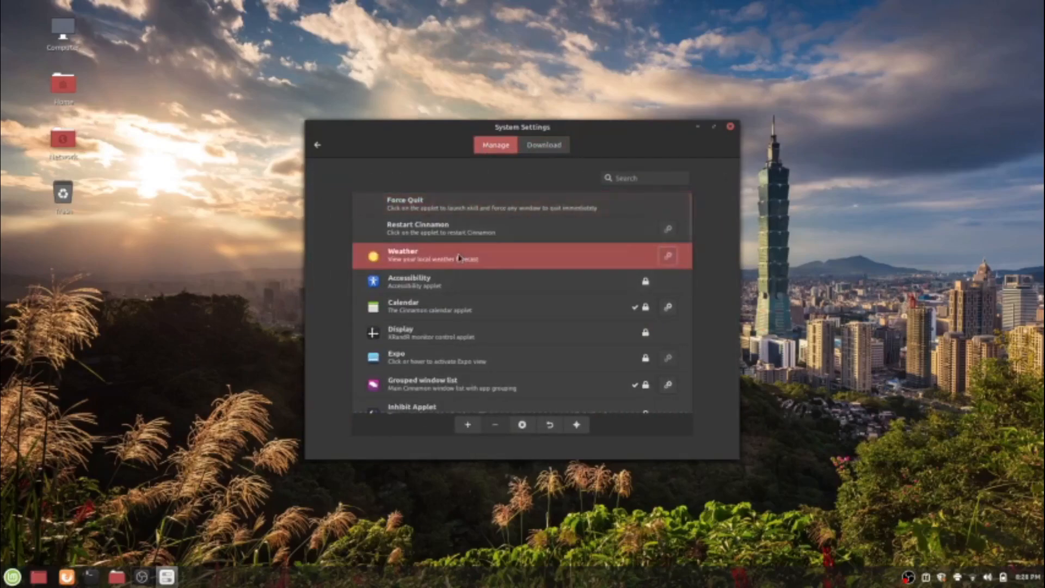
{"action": "left_click", "coordinate": [469, 426]}
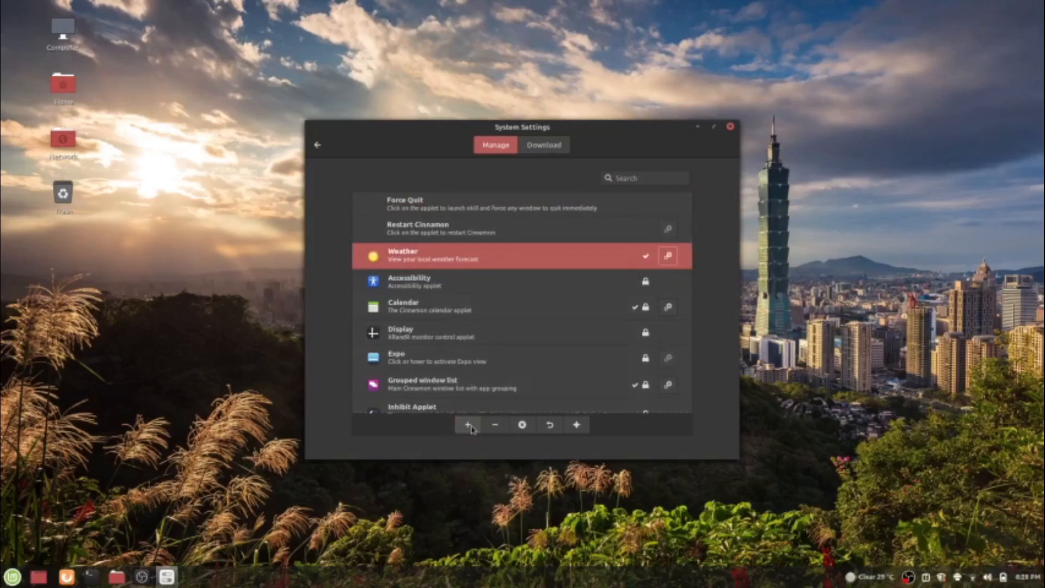
View the Weather applet's forecast from the panel, open its configuration and show the forecast again.
{"action": "left_click", "coordinate": [881, 579]}
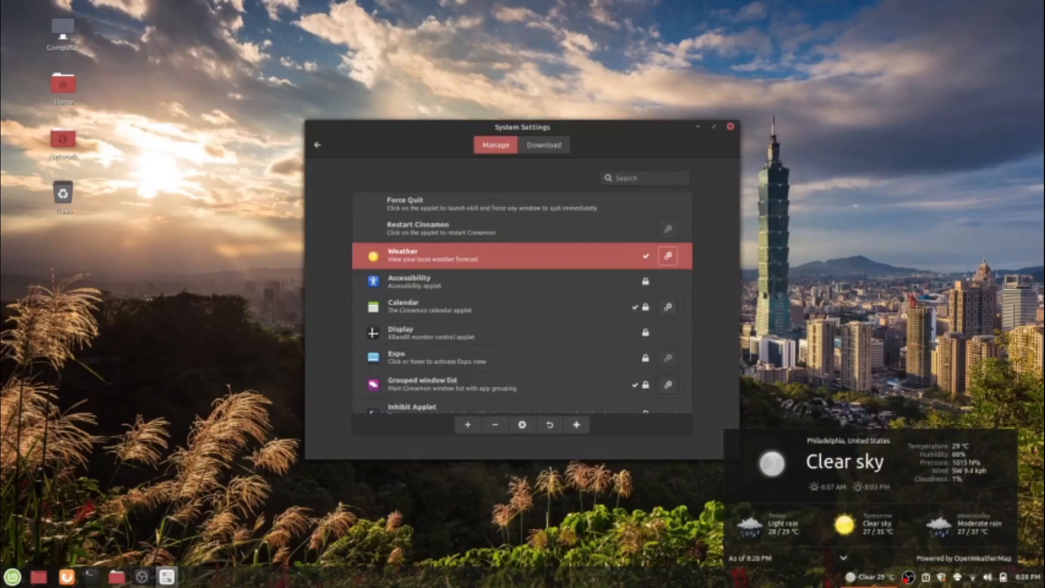
{"action": "left_click", "coordinate": [891, 577]}
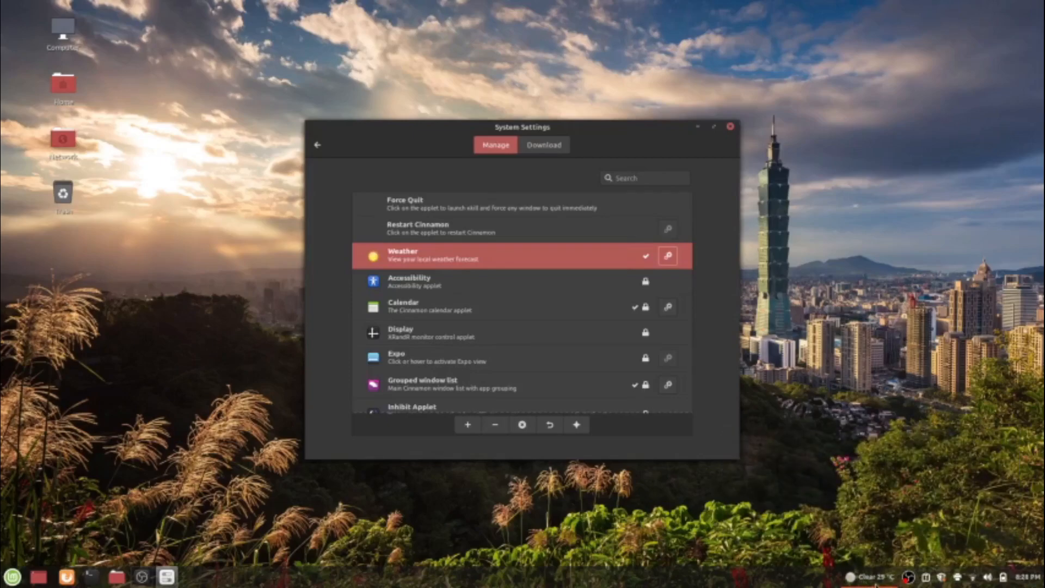
{"action": "right_click", "coordinate": [875, 584]}
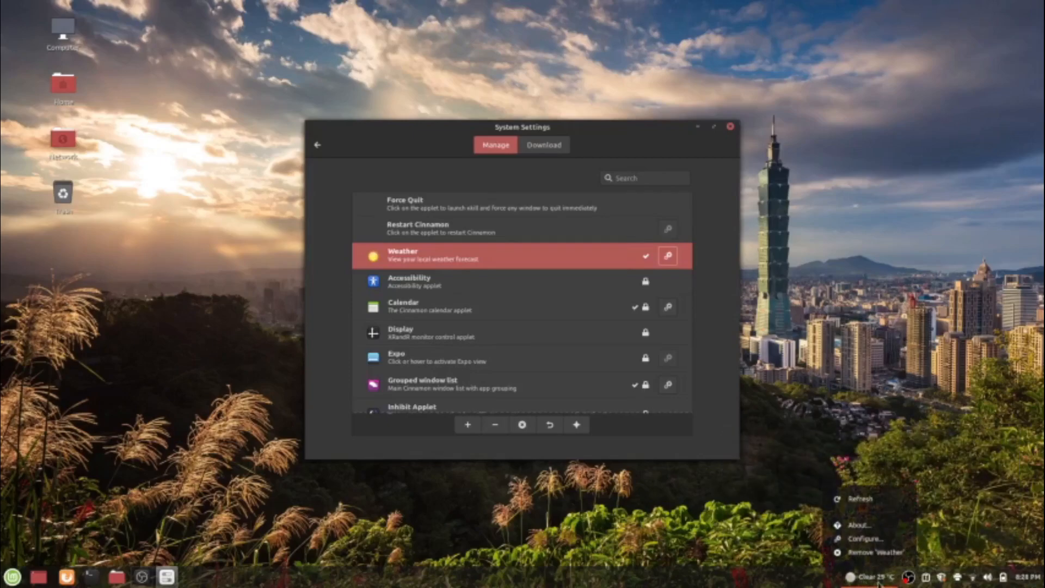
{"action": "left_click", "coordinate": [864, 540]}
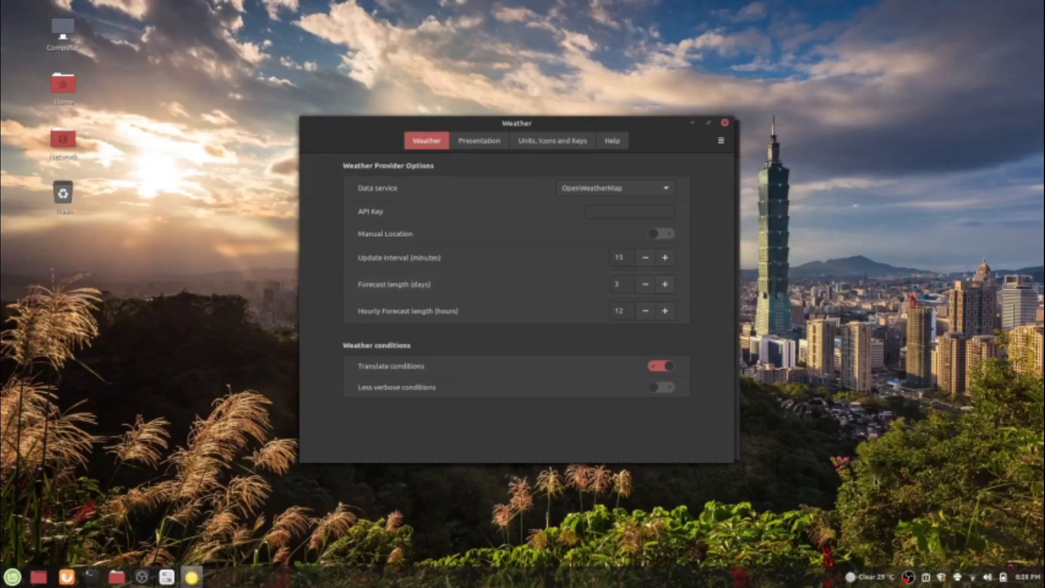
{"action": "left_click", "coordinate": [873, 581]}
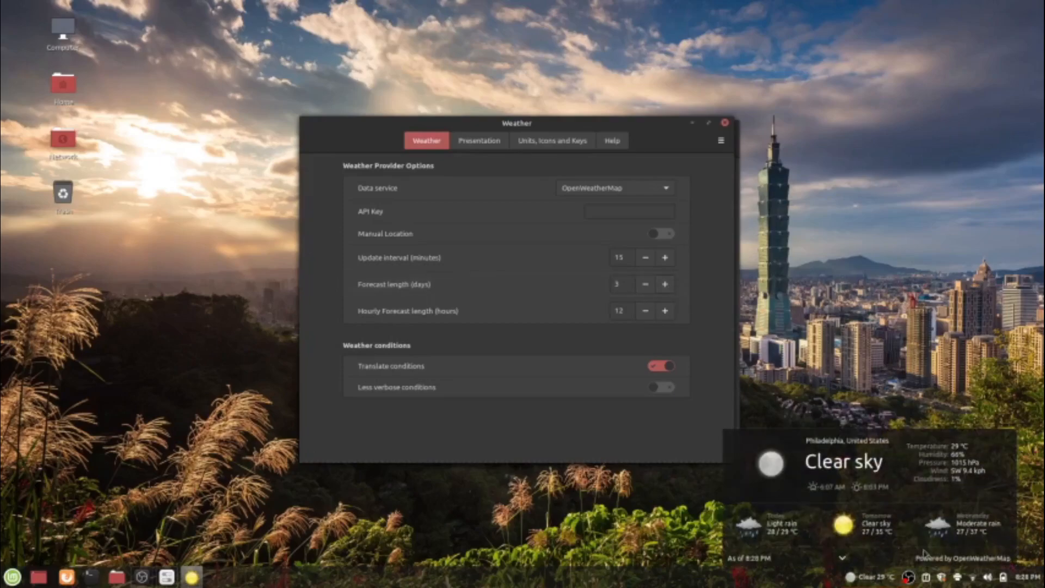
Set the Weather applet's forecast length to 7 days and check the result in the panel forecast.
{"action": "left_click", "coordinate": [664, 288]}
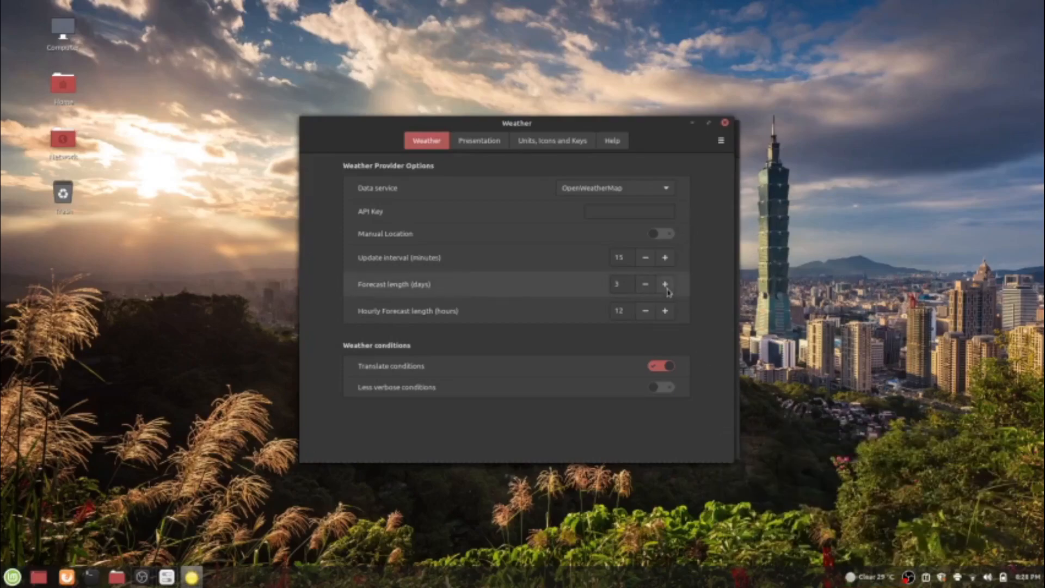
{"action": "left_click", "coordinate": [667, 291]}
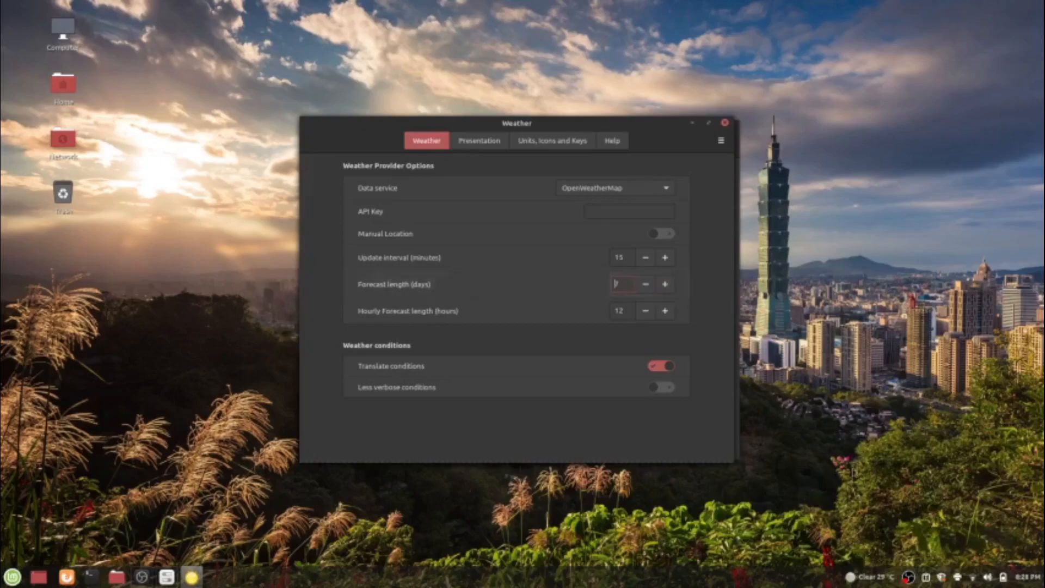
{"action": "left_click", "coordinate": [878, 578]}
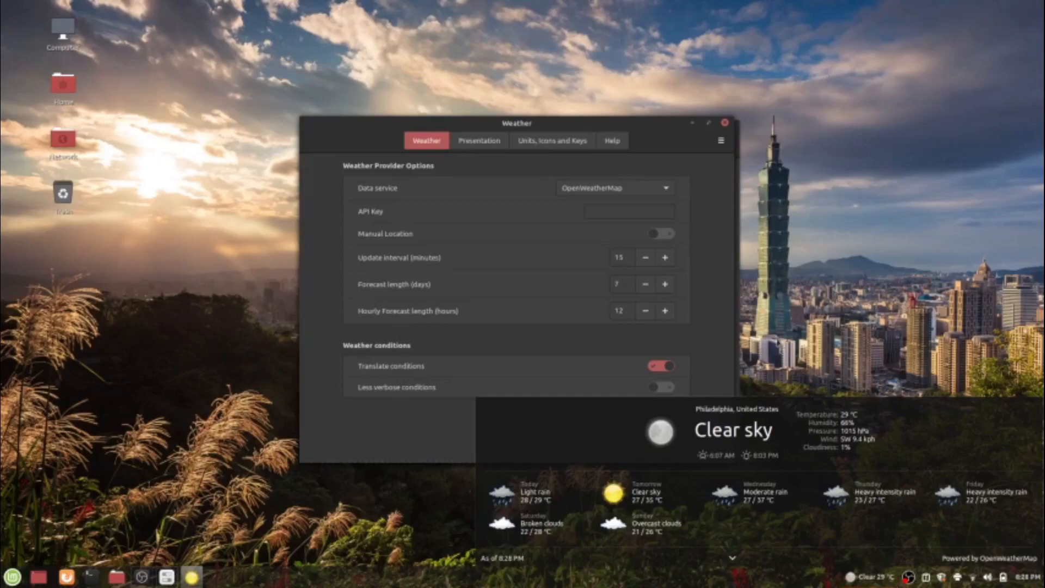
{"action": "left_click", "coordinate": [459, 155]}
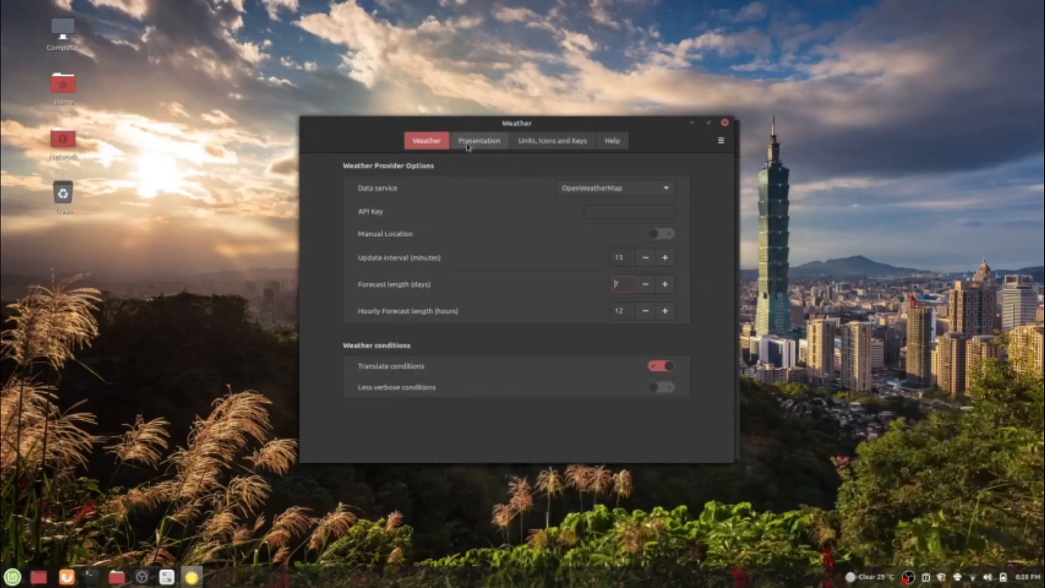
Turn on the vertical forecast display in the Presentation settings, comparing the panel forecast before and after the change.
{"action": "left_click", "coordinate": [471, 145]}
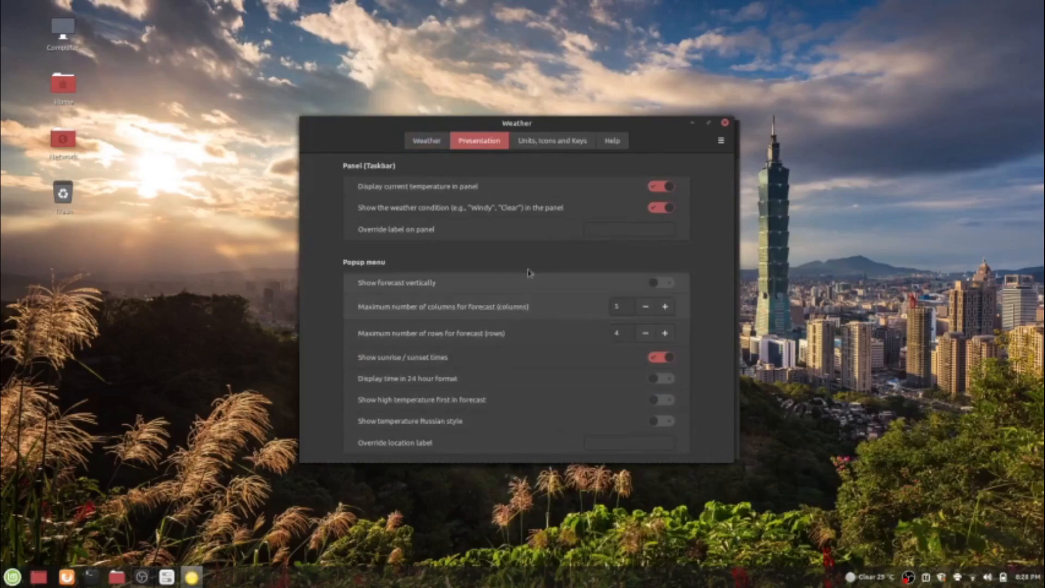
{"action": "left_click", "coordinate": [875, 580]}
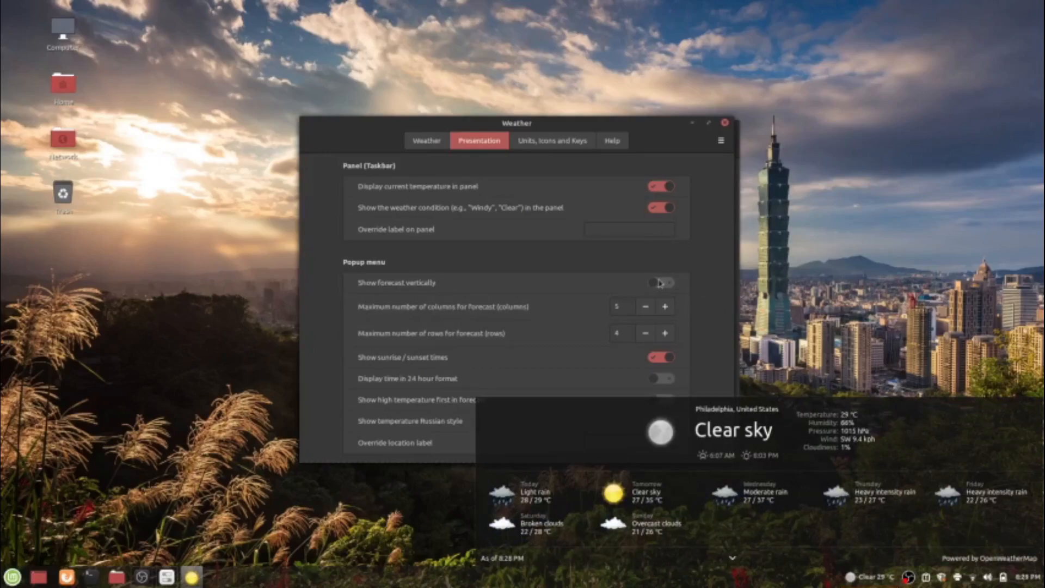
{"action": "left_click", "coordinate": [659, 287]}
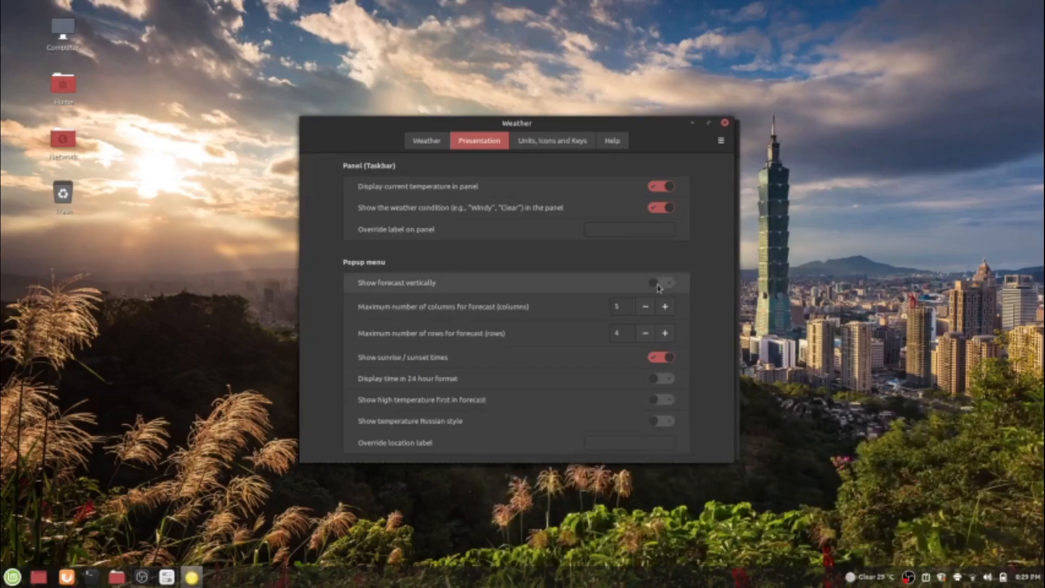
{"action": "left_click", "coordinate": [658, 283]}
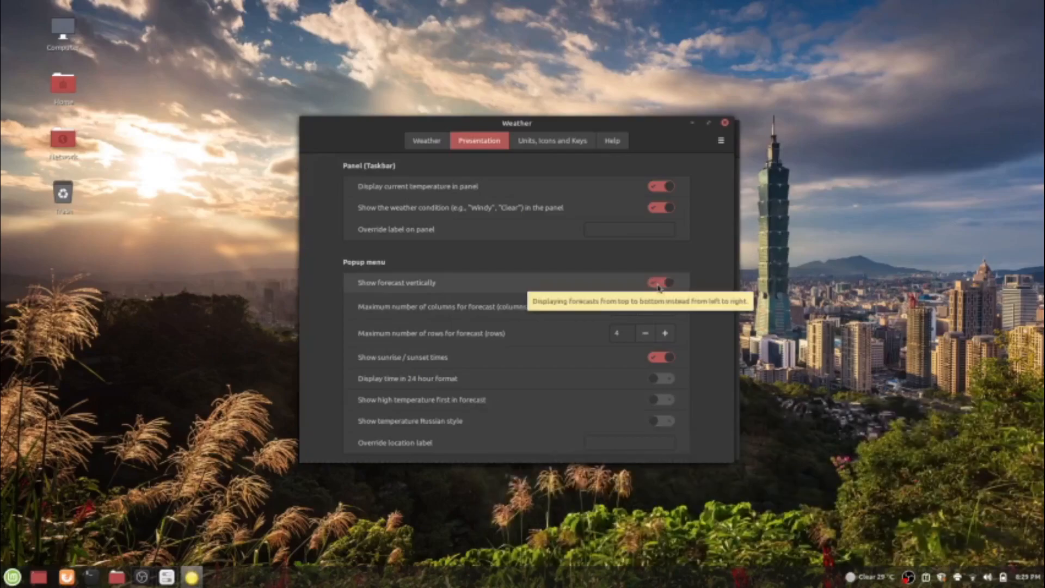
{"action": "left_click", "coordinate": [875, 576]}
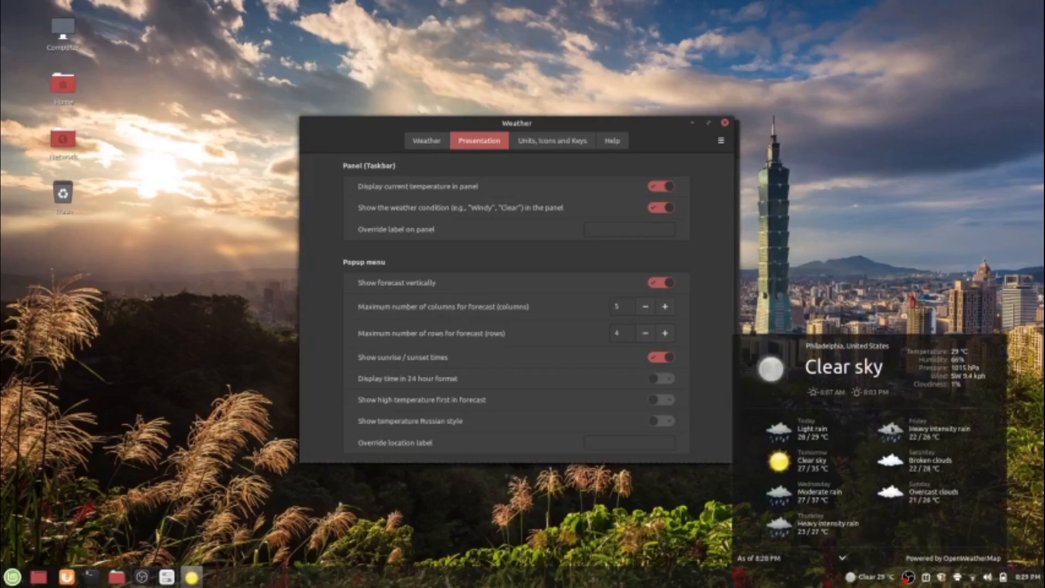
{"action": "left_click", "coordinate": [901, 232]}
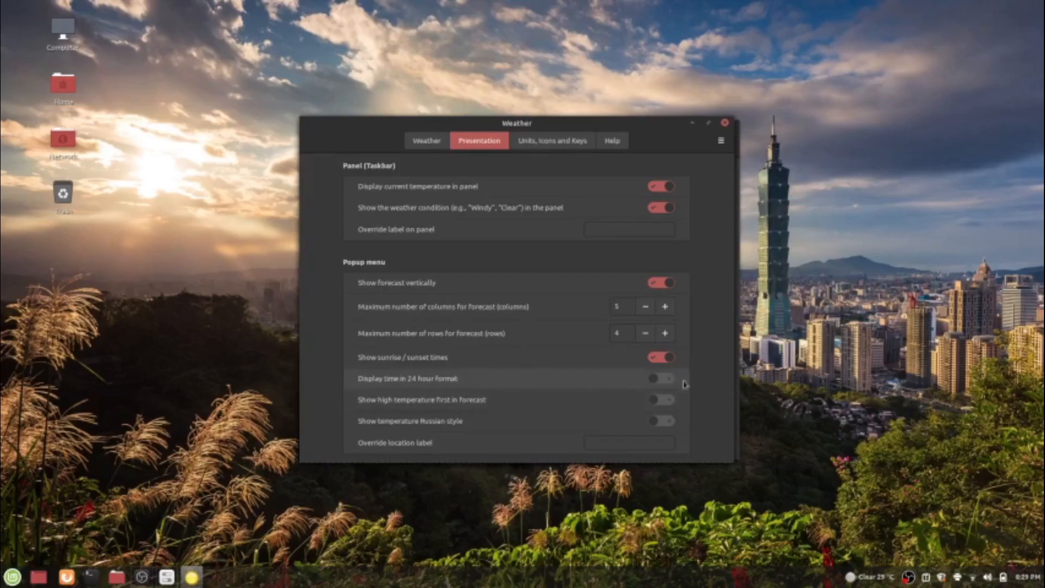
Try the 24-hour time format, check the panel forecast, and turn the option off again.
{"action": "left_click", "coordinate": [660, 378]}
{"action": "left_click", "coordinate": [865, 577]}
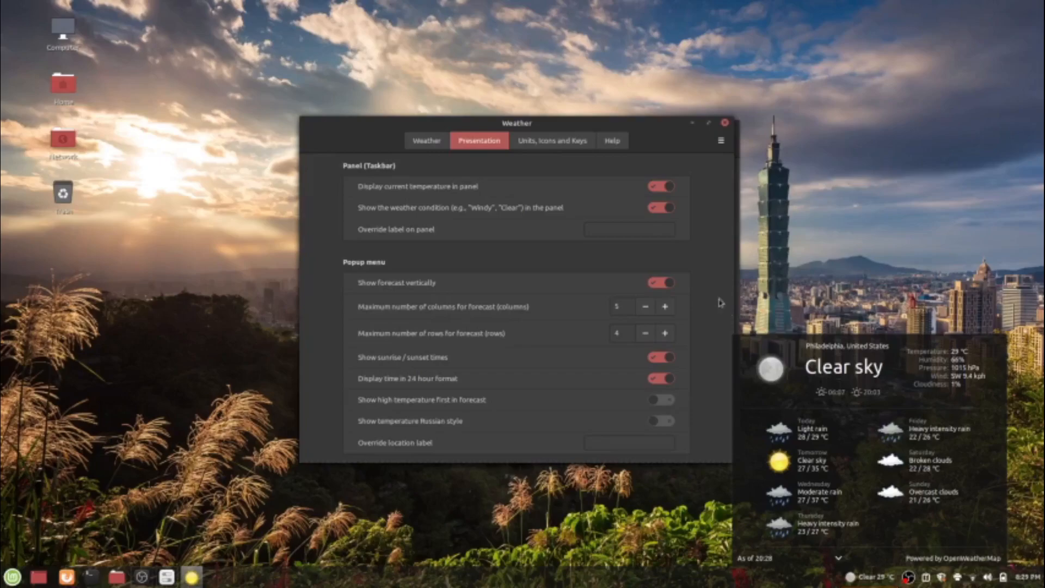
{"action": "left_click", "coordinate": [667, 386]}
{"action": "left_click", "coordinate": [667, 386]}
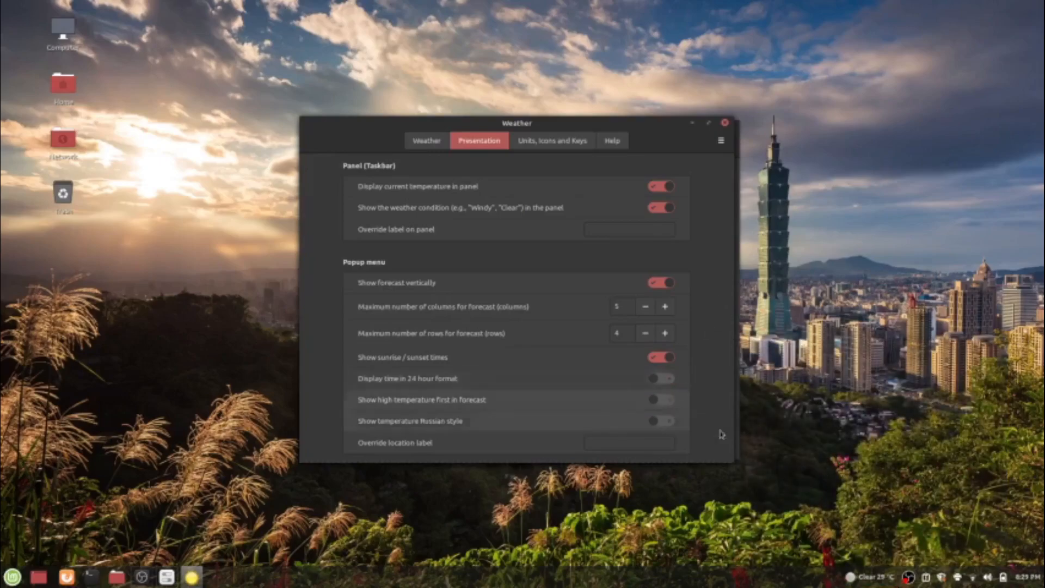
{"action": "left_click", "coordinate": [864, 578]}
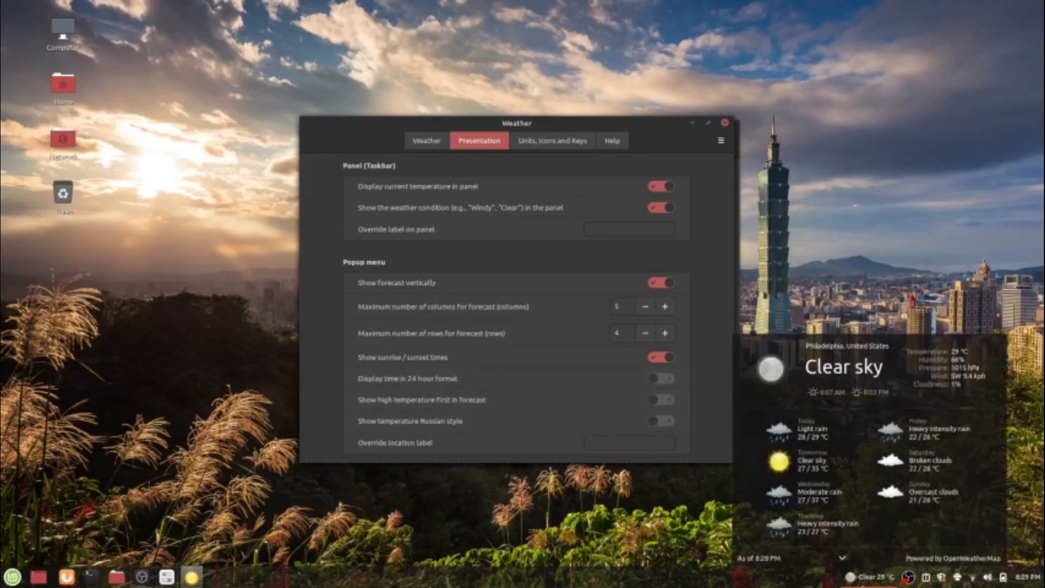
{"action": "left_click", "coordinate": [864, 578]}
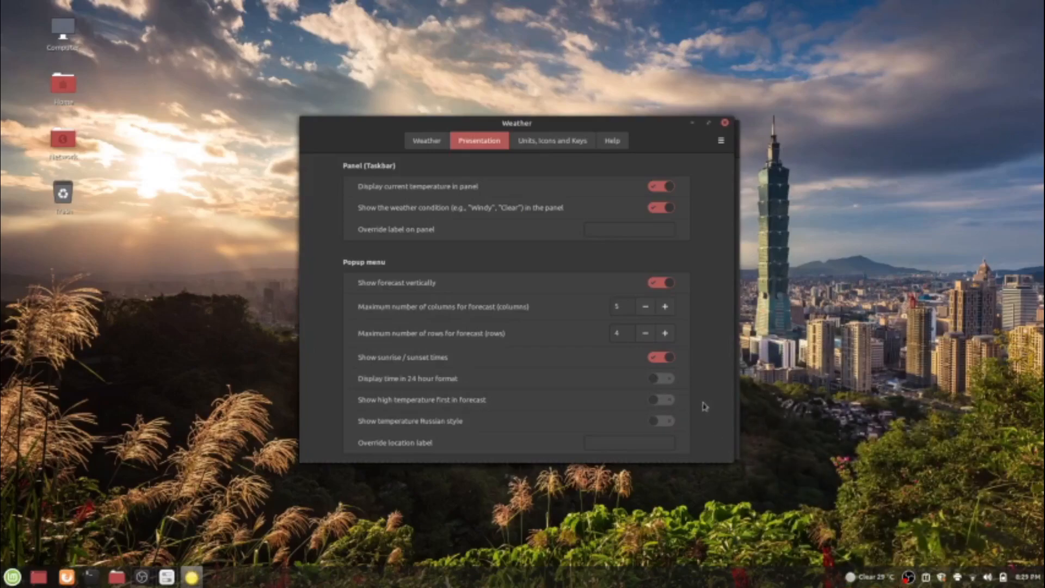
Set the forecast to show the high temperature first and check the result in the panel forecast.
{"action": "left_click", "coordinate": [662, 406]}
{"action": "left_click", "coordinate": [874, 576]}
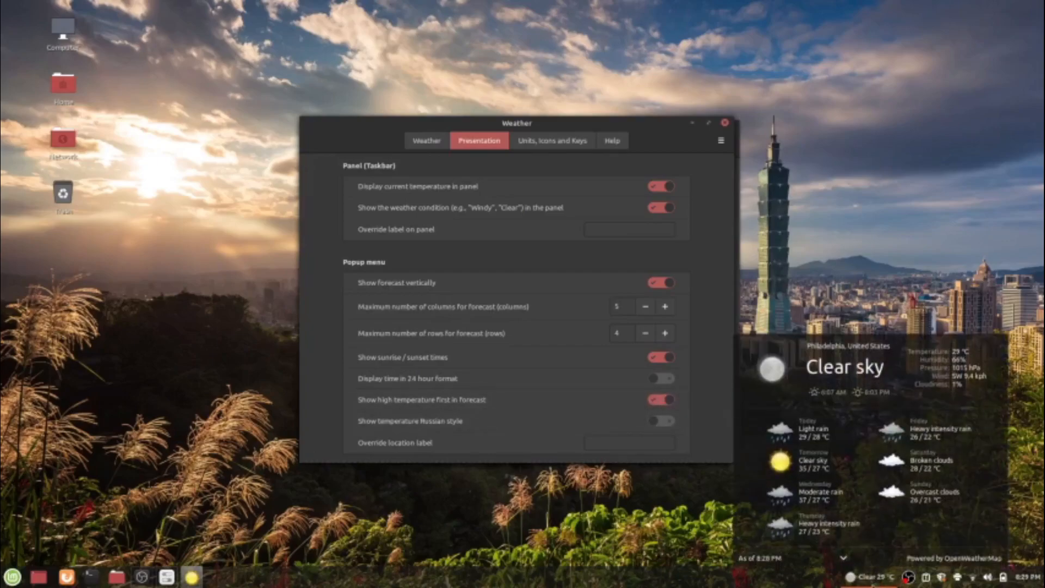
{"action": "left_click", "coordinate": [871, 576]}
{"action": "left_click", "coordinate": [872, 583]}
{"action": "left_click", "coordinate": [873, 583]}
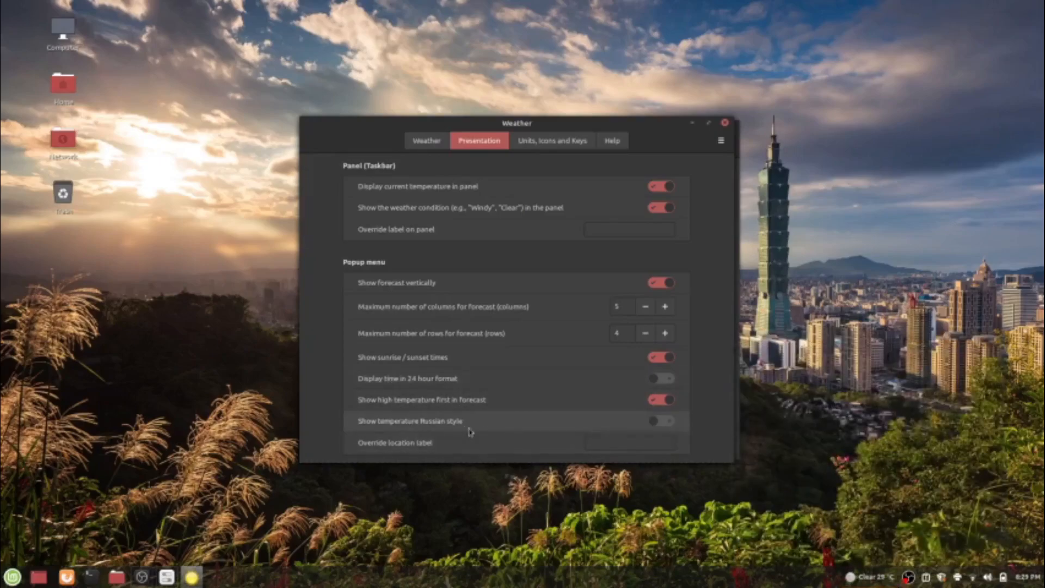
Try the Russian temperature style, check the panel forecast, and turn the style off again.
{"action": "left_click", "coordinate": [662, 421]}
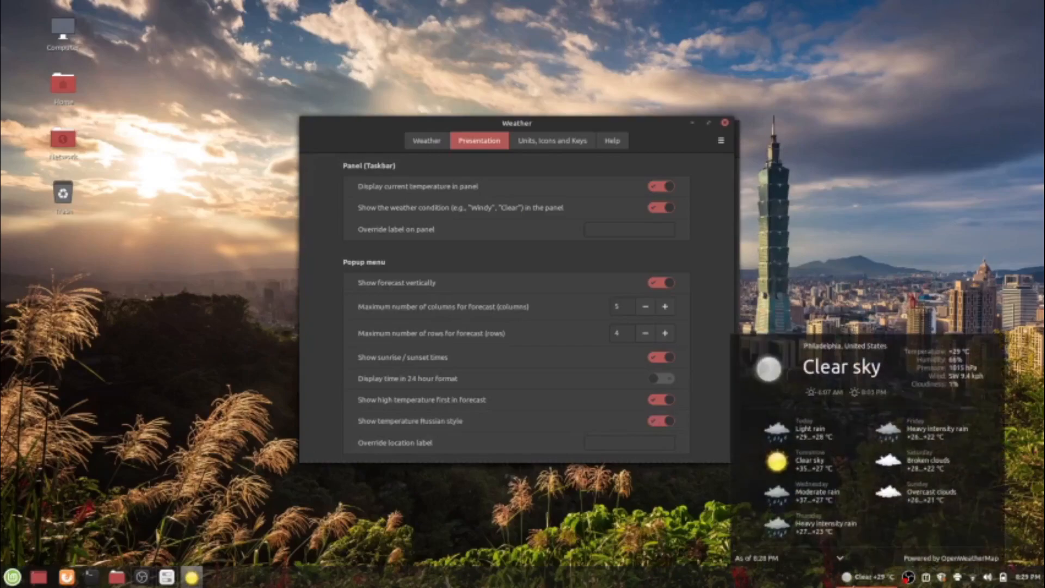
{"action": "left_click", "coordinate": [660, 401]}
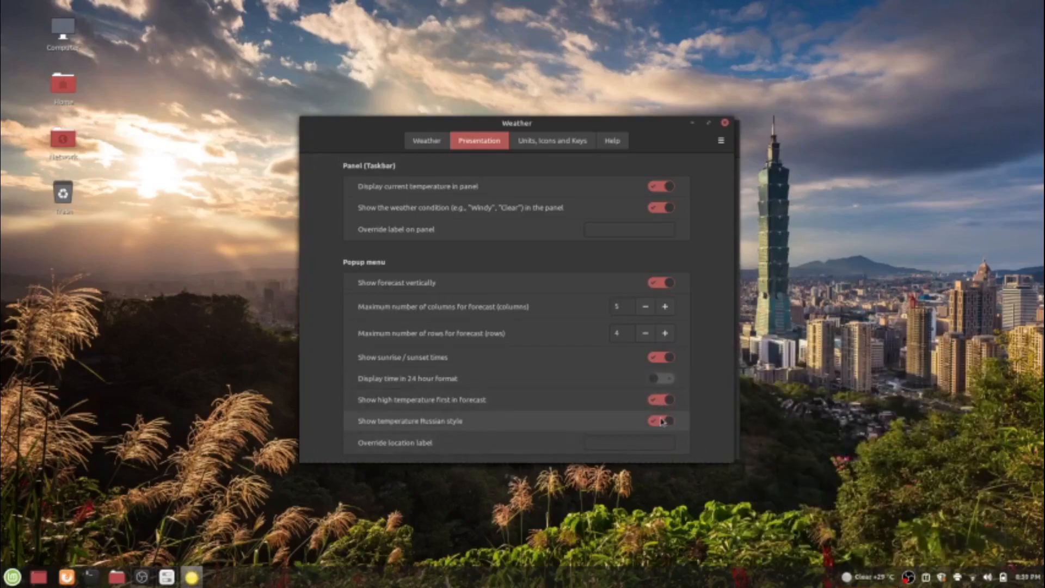
{"action": "left_click", "coordinate": [661, 421]}
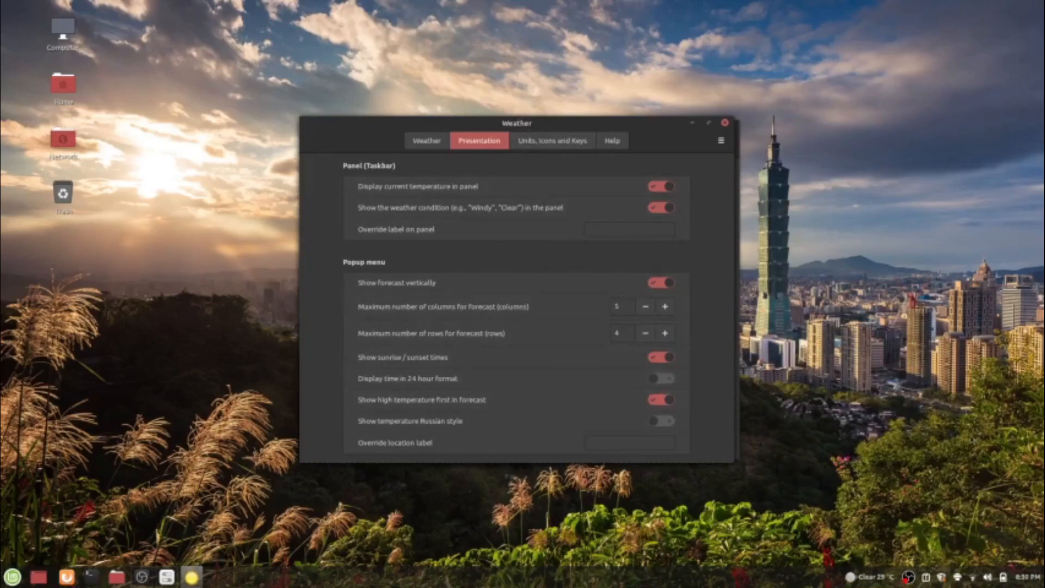
{"action": "left_click", "coordinate": [877, 585]}
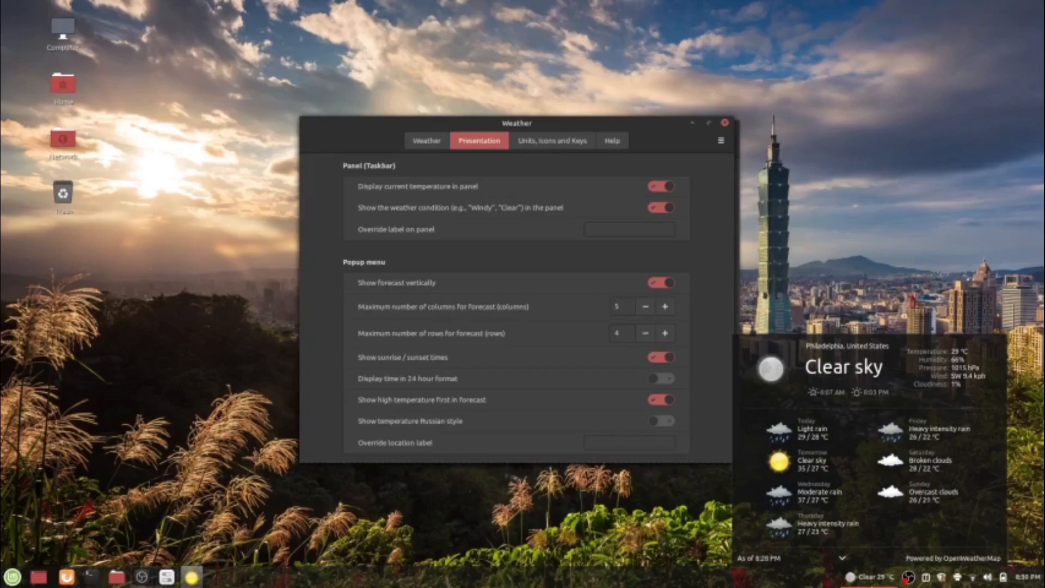
{"action": "left_click", "coordinate": [873, 584]}
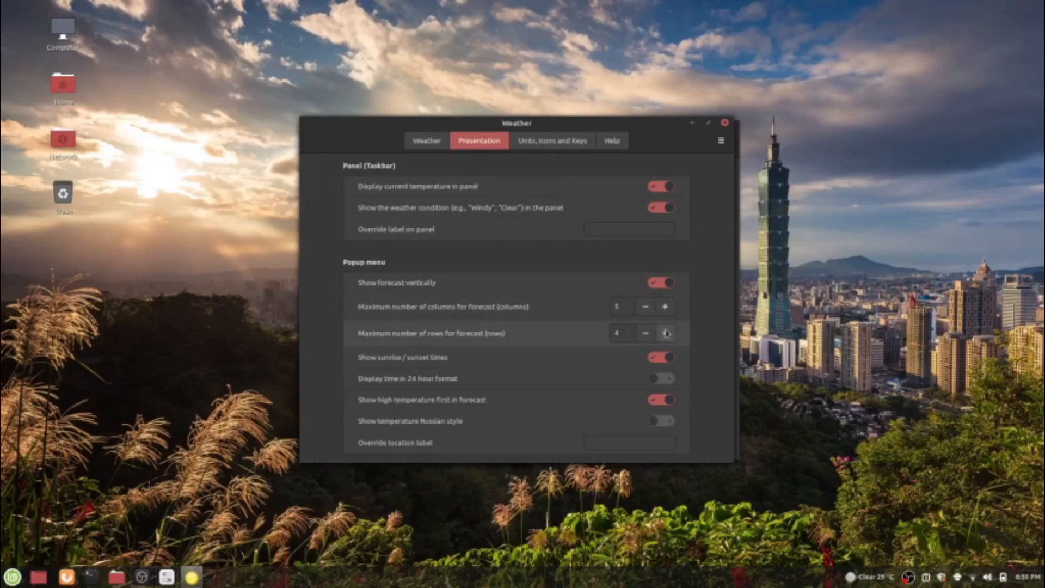
Set the maximum number of forecast rows to 7 and check the layout in the panel forecast.
{"action": "left_click", "coordinate": [665, 332]}
{"action": "left_click", "coordinate": [665, 332]}
{"action": "left_click", "coordinate": [665, 332]}
{"action": "left_click", "coordinate": [859, 578]}
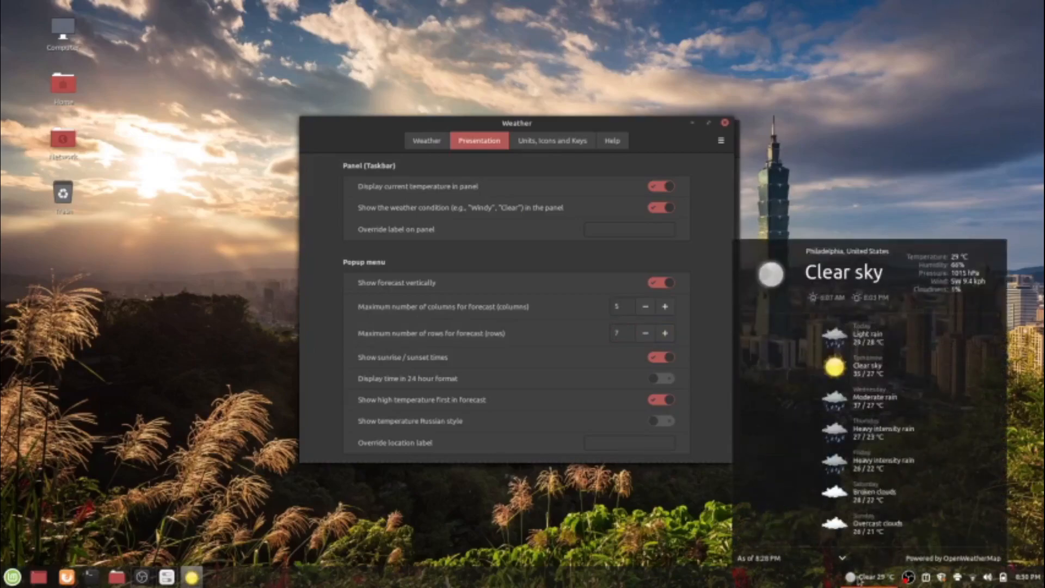
{"action": "left_click", "coordinate": [859, 578]}
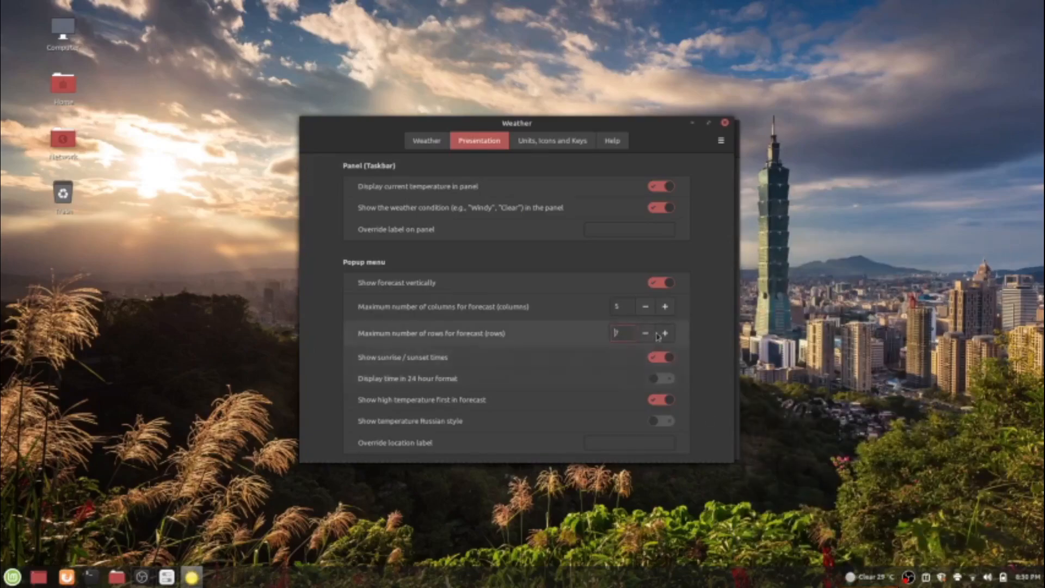
Try a maximum of 2 forecast rows, check the panel forecast, and restore the maximum to 7 rows.
{"action": "left_click", "coordinate": [646, 335]}
{"action": "left_click", "coordinate": [646, 336]}
{"action": "left_click", "coordinate": [646, 335]}
{"action": "left_click", "coordinate": [647, 335]}
{"action": "left_click", "coordinate": [646, 336]}
{"action": "left_click", "coordinate": [863, 578]}
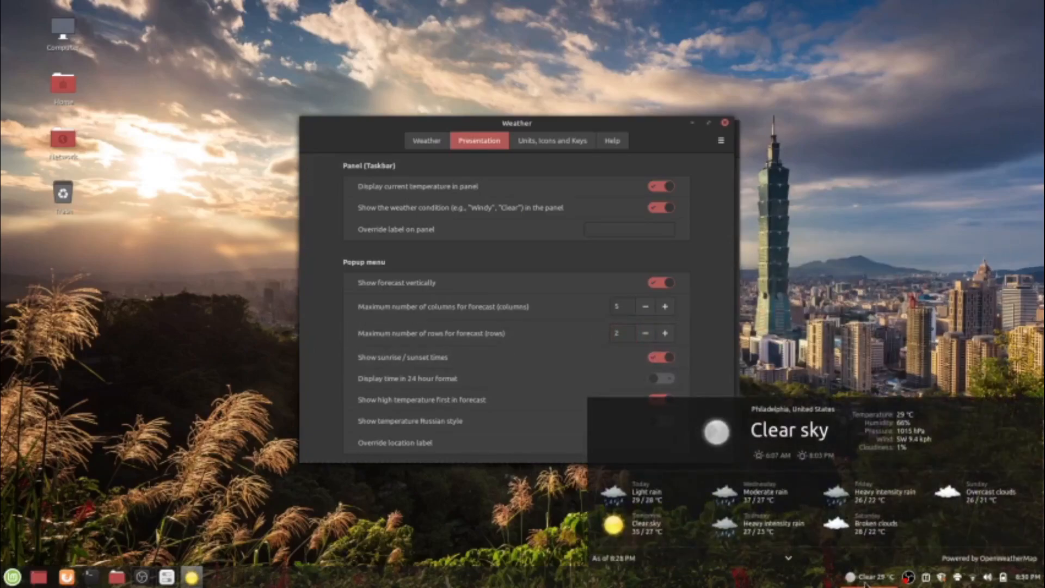
{"action": "left_click", "coordinate": [865, 582]}
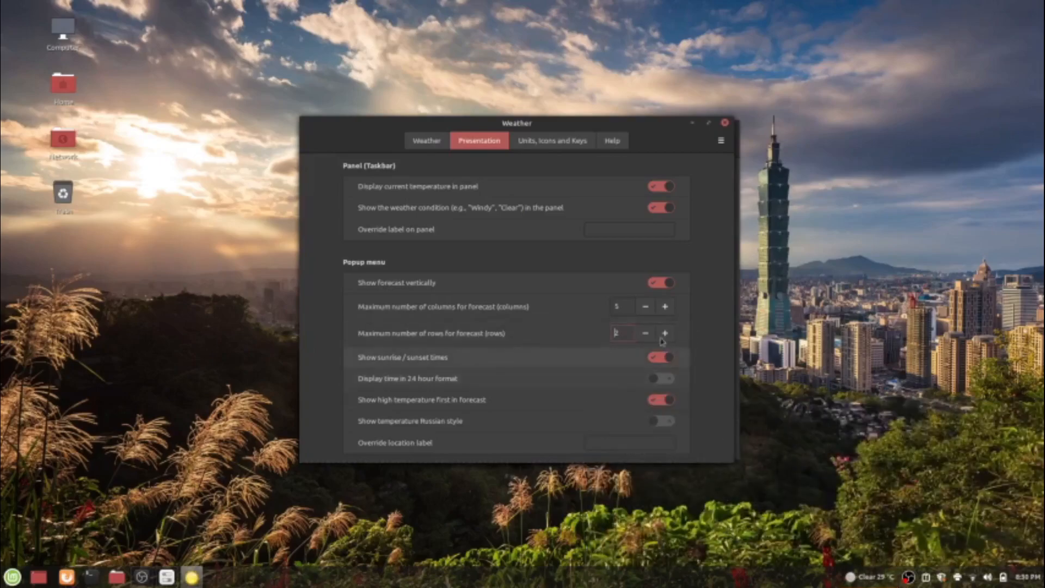
{"action": "left_click", "coordinate": [665, 335]}
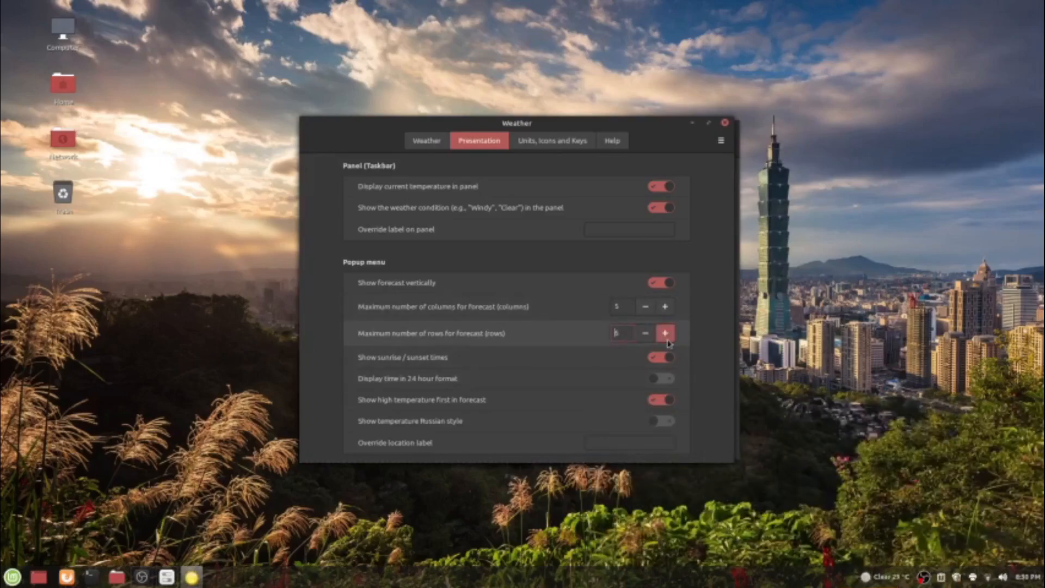
{"action": "left_click", "coordinate": [645, 333]}
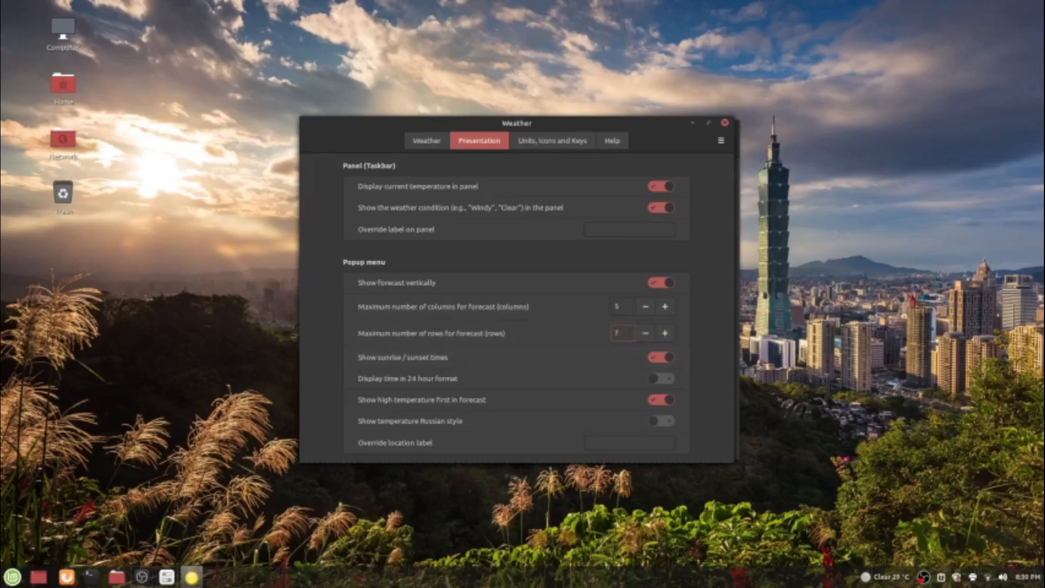
{"action": "left_click", "coordinate": [898, 581]}
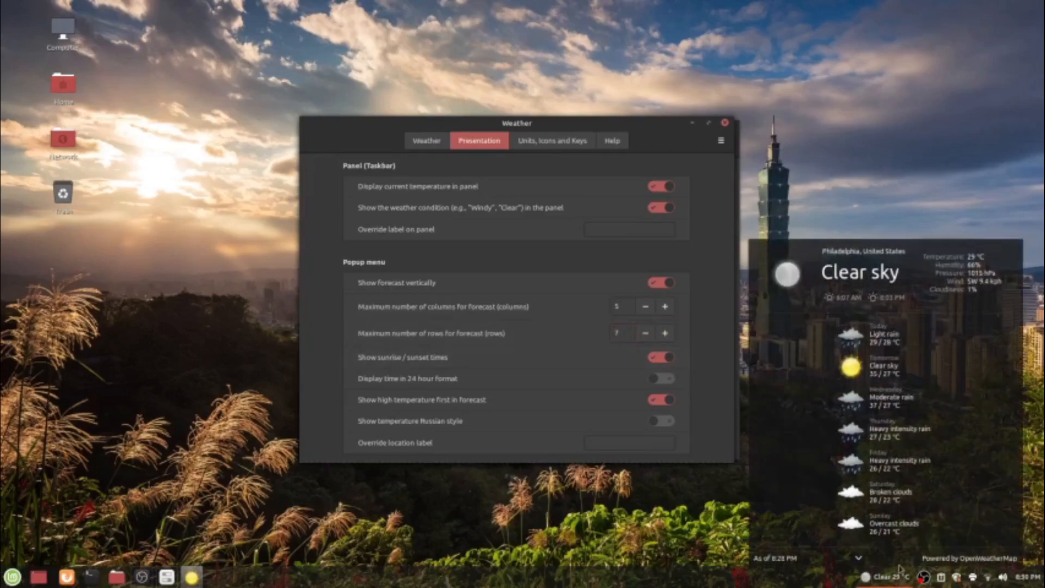
{"action": "left_click", "coordinate": [694, 339]}
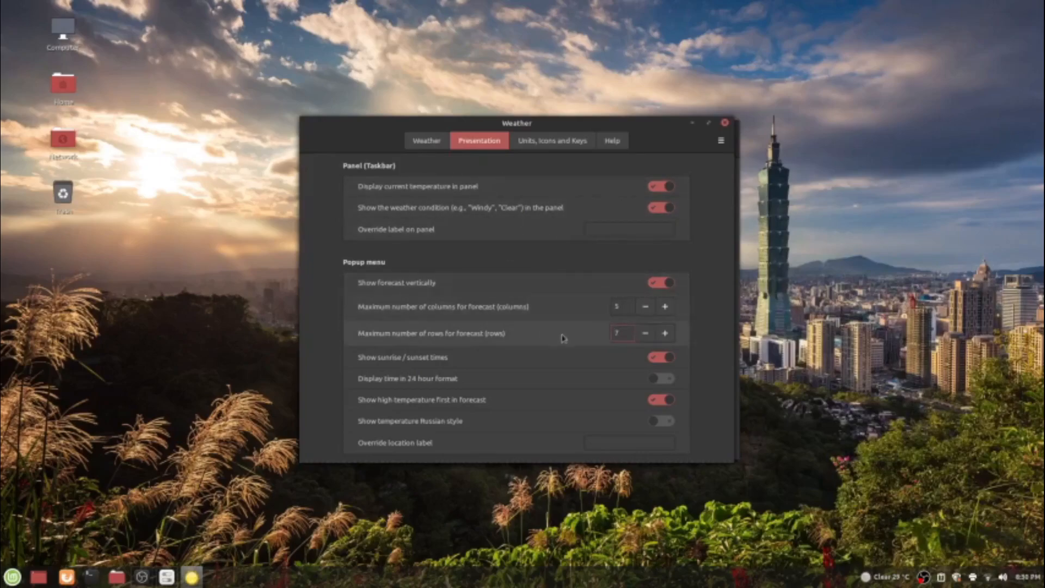
Open the Weather applet's Units, Icons and Keys settings.
{"action": "left_click", "coordinate": [541, 142]}
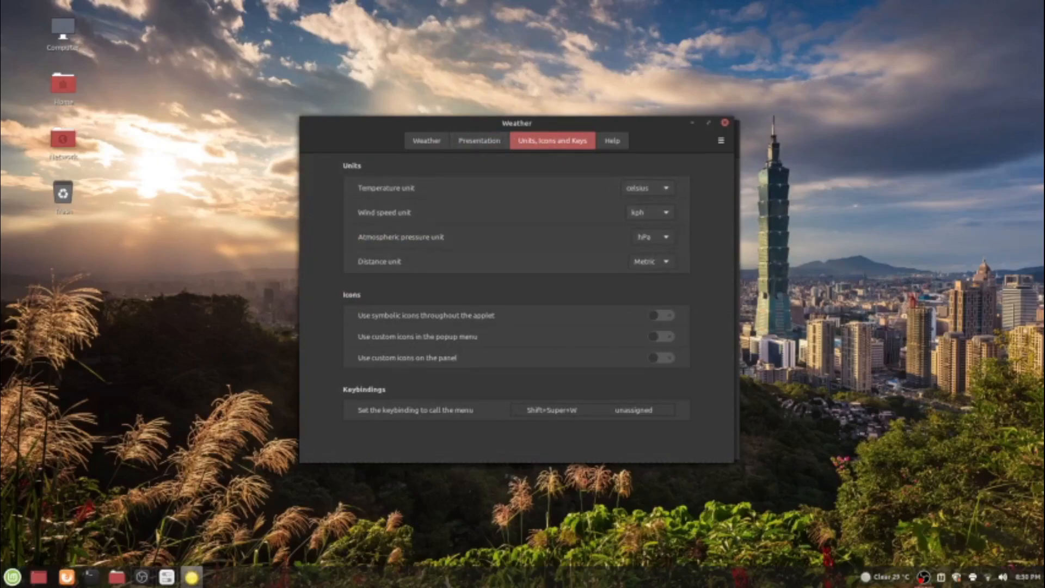
{"action": "left_click", "coordinate": [924, 578]}
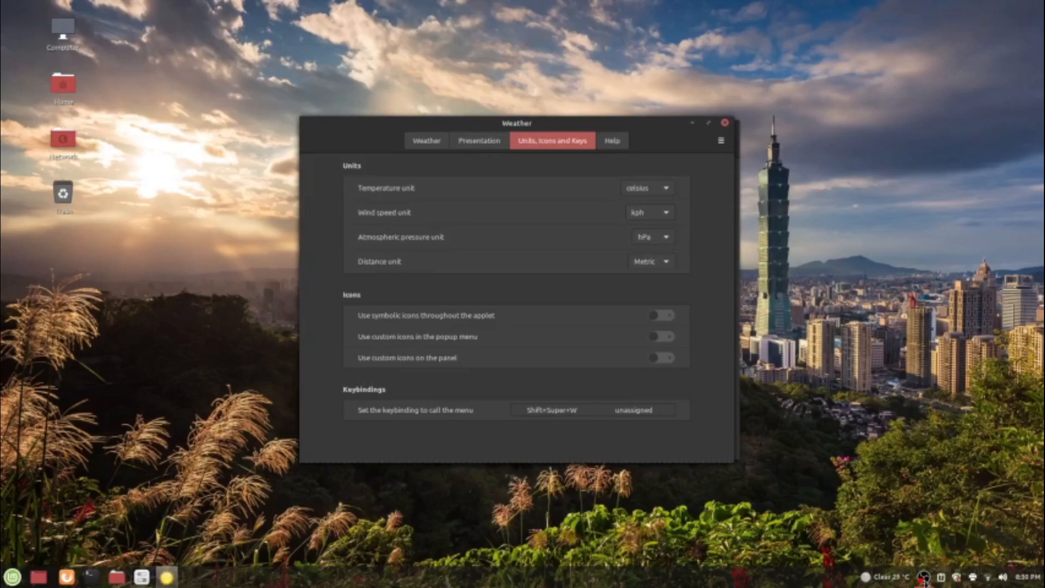
{"action": "left_click", "coordinate": [924, 577]}
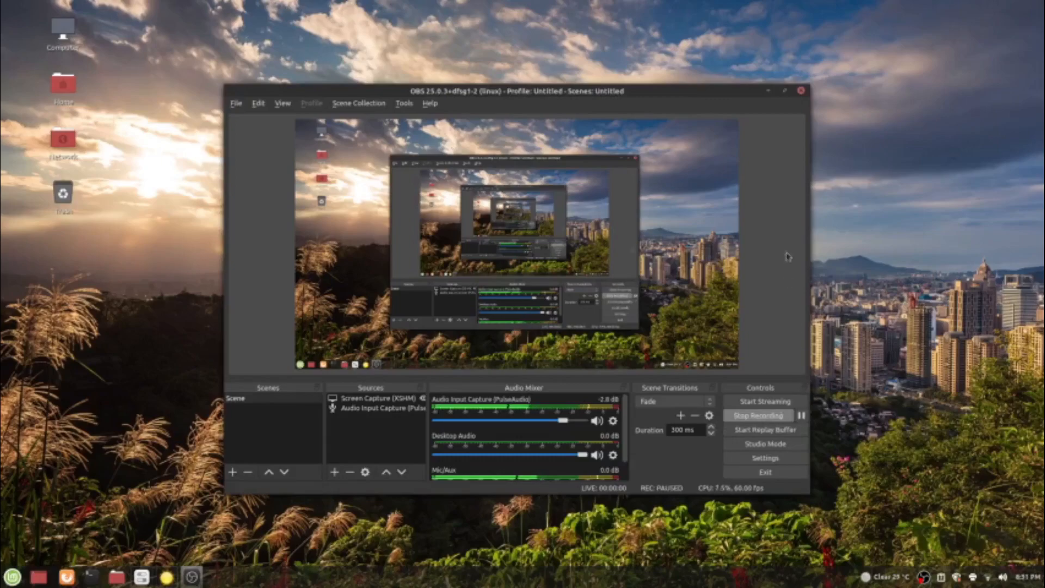
{"action": "left_click", "coordinate": [768, 91]}
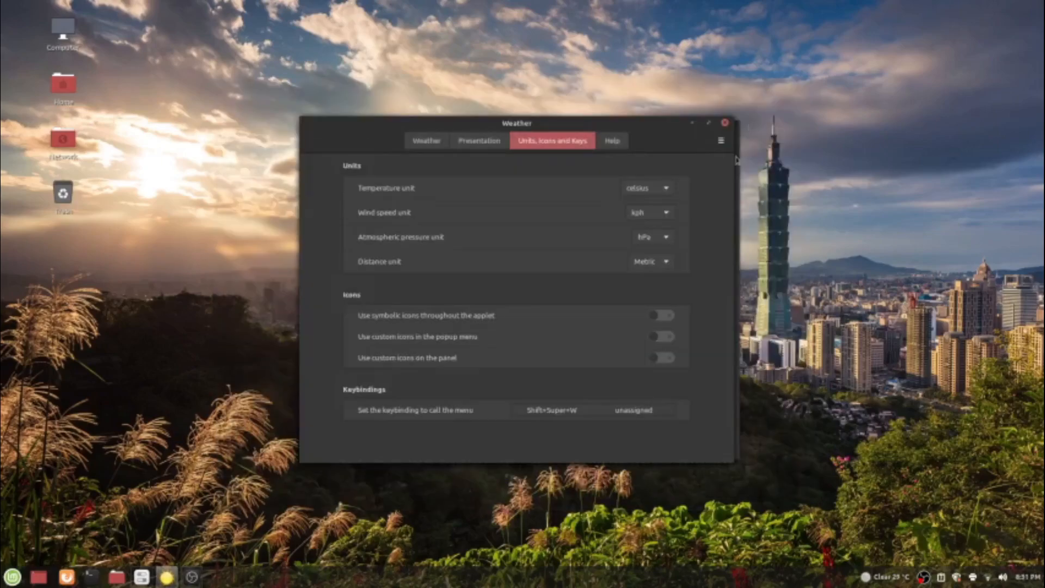
Review the Weather applet's Presentation settings and return to the Units, Icons and Keys settings.
{"action": "left_click", "coordinate": [489, 140]}
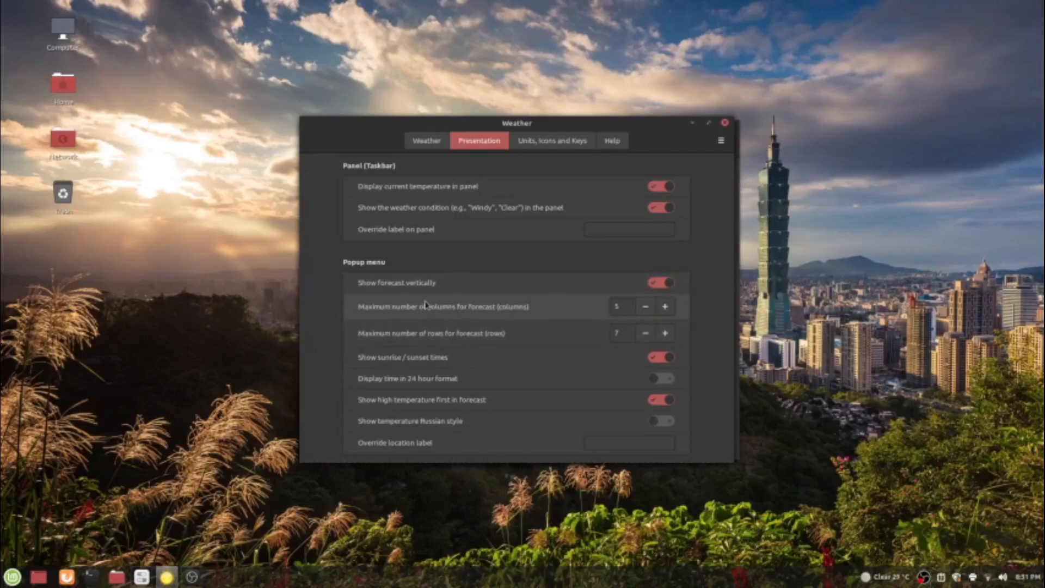
{"action": "left_click", "coordinate": [532, 140]}
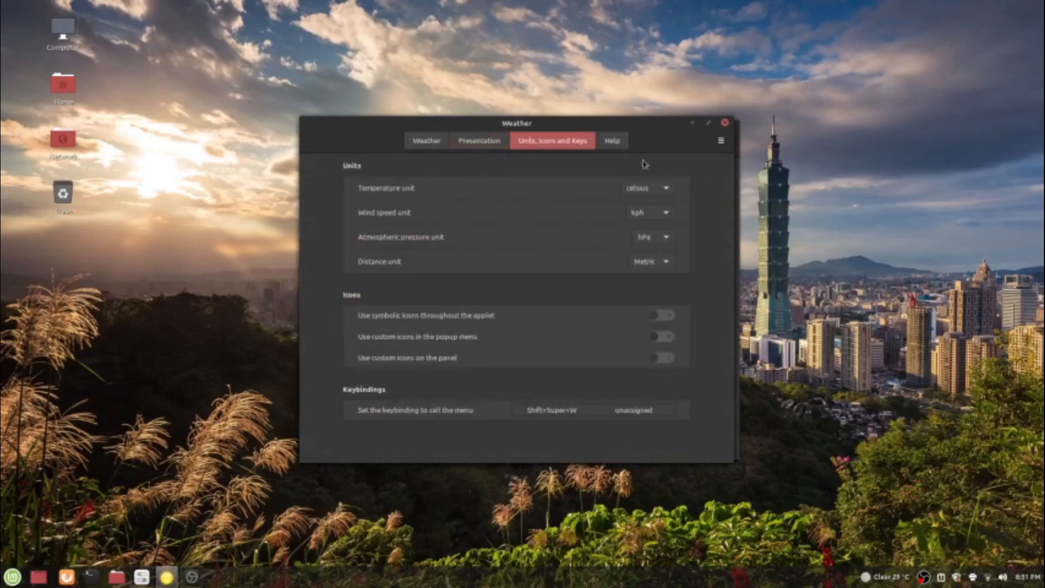
Set the Weather applet's temperature unit to fahrenheit and compare the panel forecast before and after the change.
{"action": "left_click", "coordinate": [892, 577]}
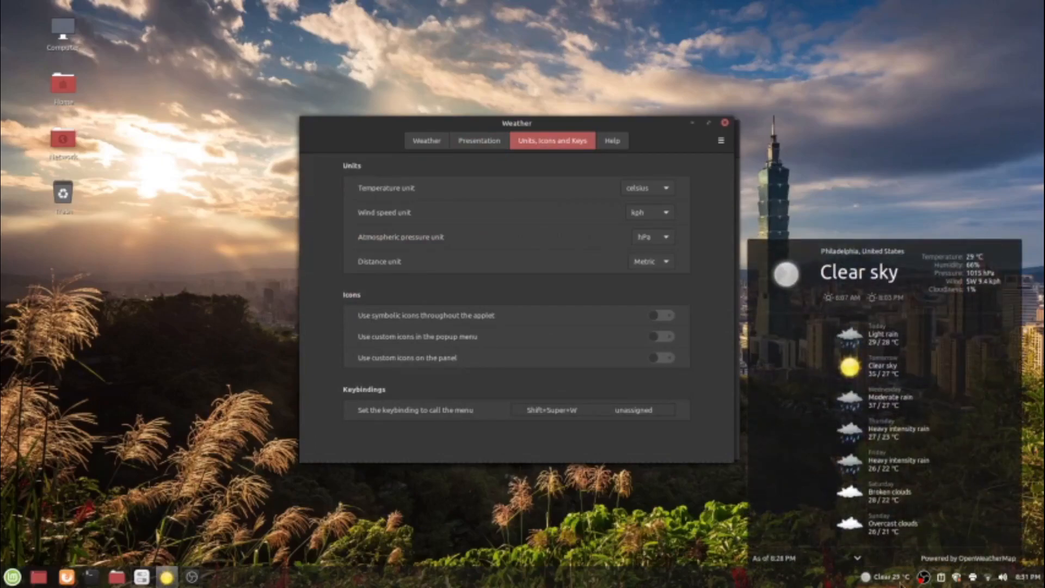
{"action": "left_click", "coordinate": [816, 195]}
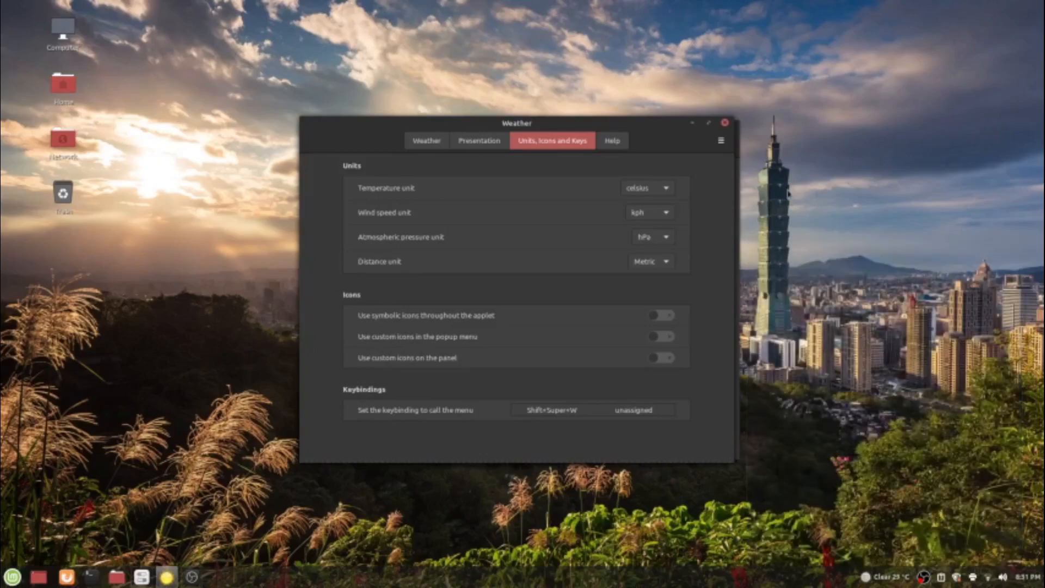
{"action": "left_click", "coordinate": [667, 190]}
{"action": "left_click", "coordinate": [658, 212]}
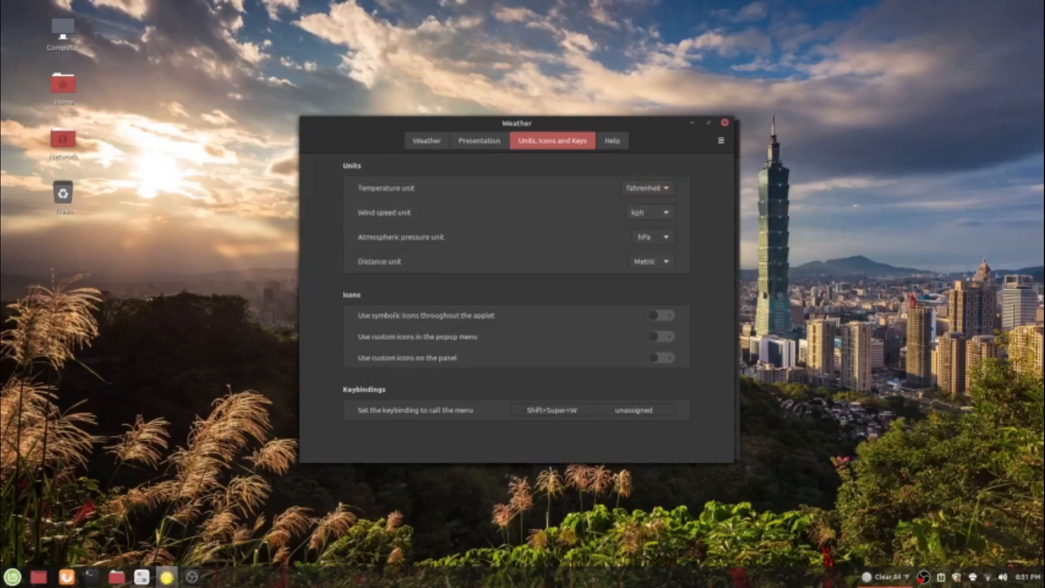
{"action": "left_click", "coordinate": [883, 577]}
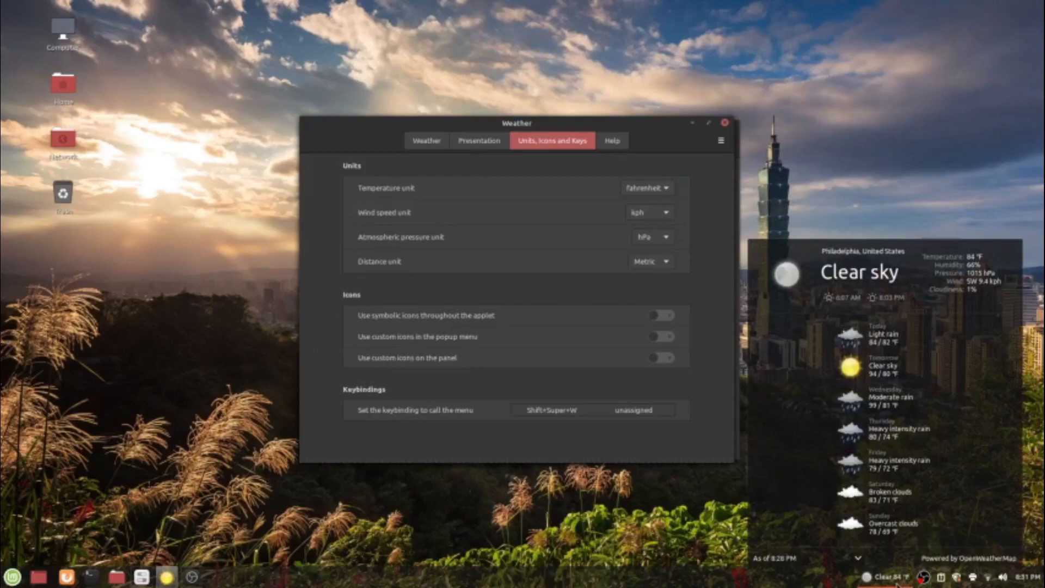
{"action": "left_click", "coordinate": [898, 581]}
Set the wind speed unit to mph and the atmospheric pressure unit to psi.
{"action": "left_click", "coordinate": [656, 213]}
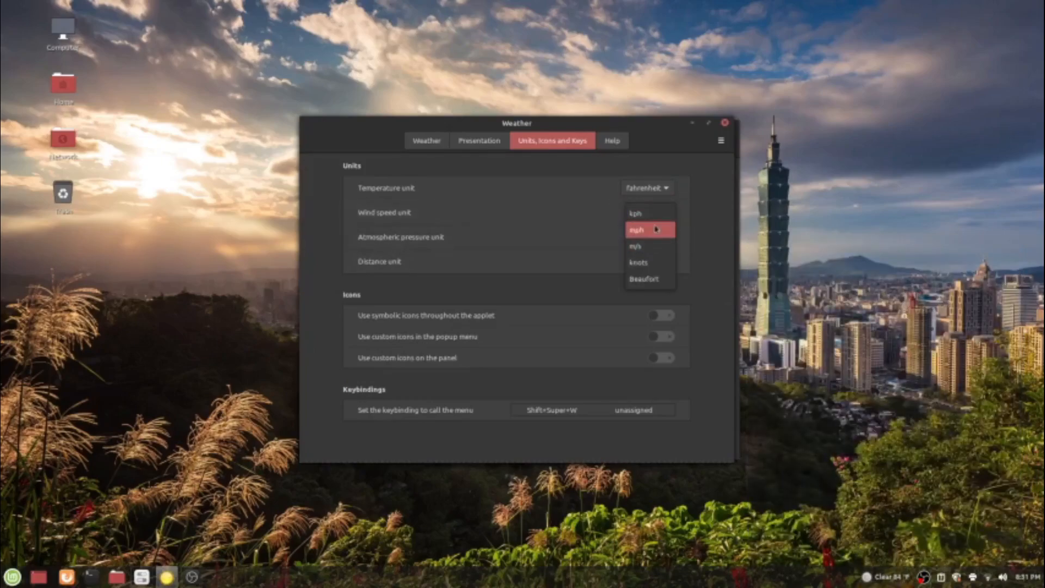
{"action": "left_click", "coordinate": [656, 229]}
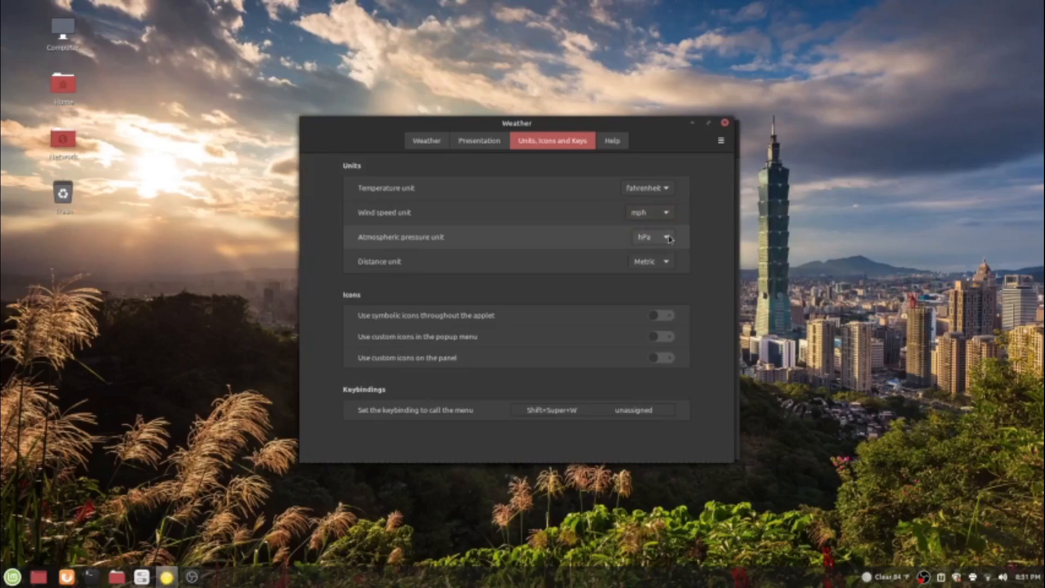
{"action": "left_click", "coordinate": [668, 239]}
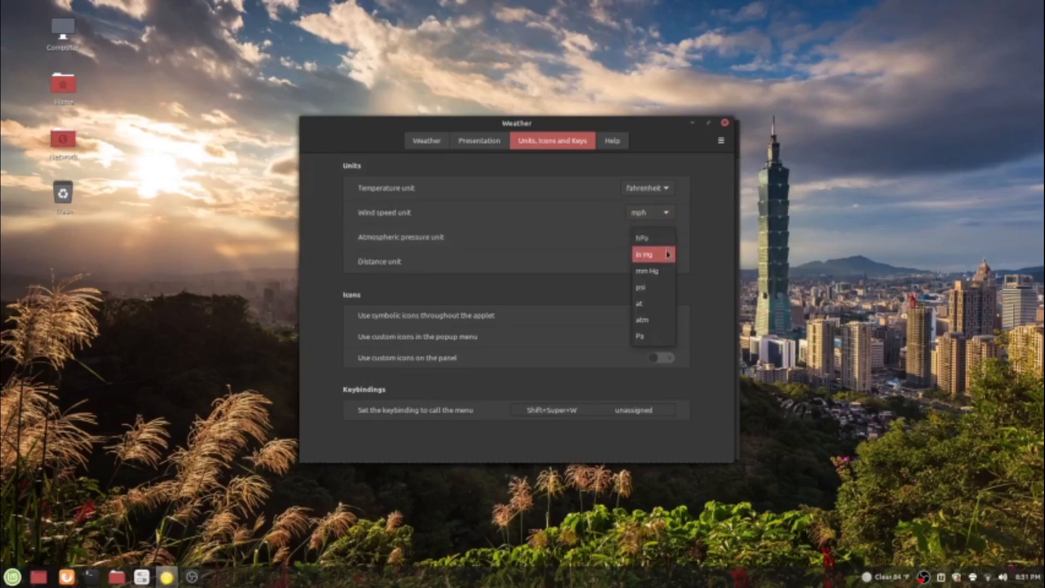
{"action": "left_click", "coordinate": [673, 287]}
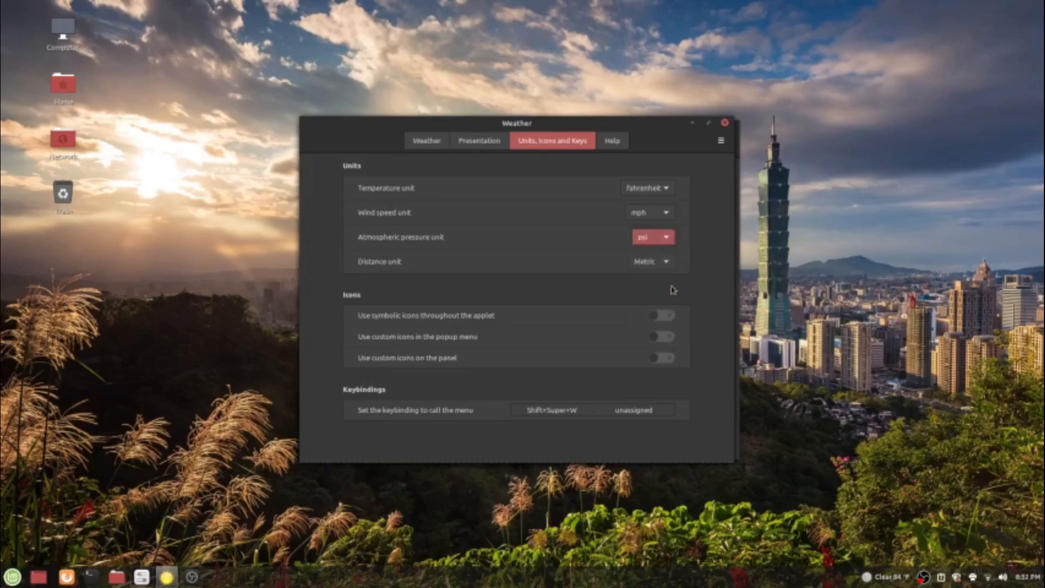
Try the Imperial distance unit, restore it to Metric, and check the panel forecast after each change.
{"action": "left_click", "coordinate": [664, 265]}
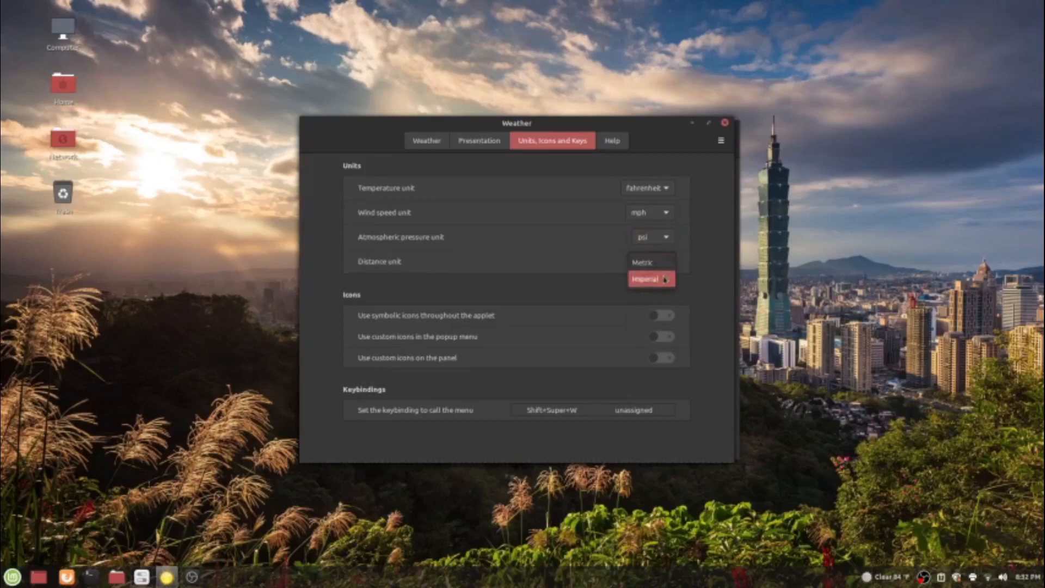
{"action": "left_click", "coordinate": [667, 267]}
{"action": "left_click", "coordinate": [667, 266]}
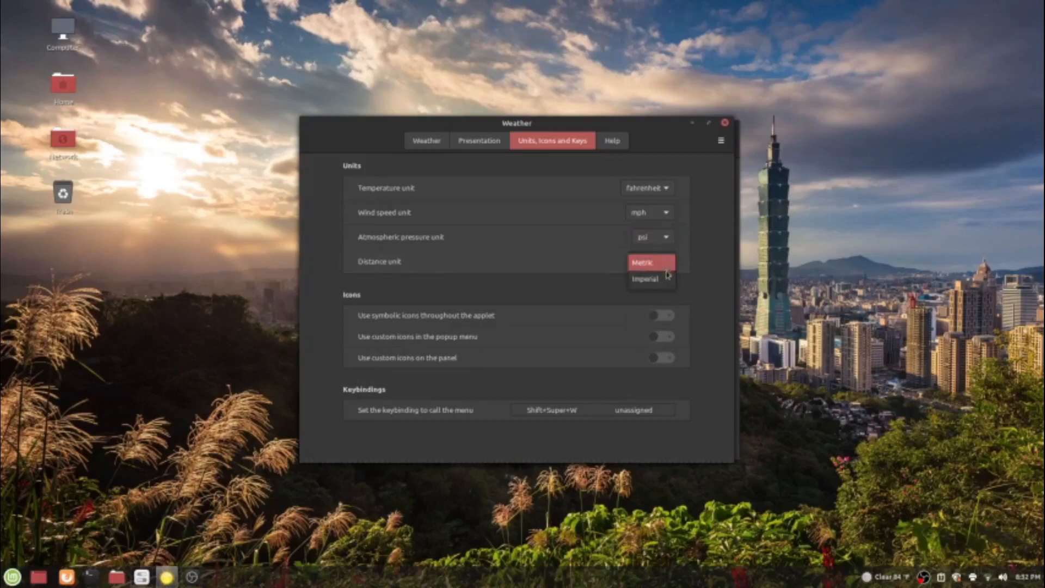
{"action": "left_click", "coordinate": [670, 280]}
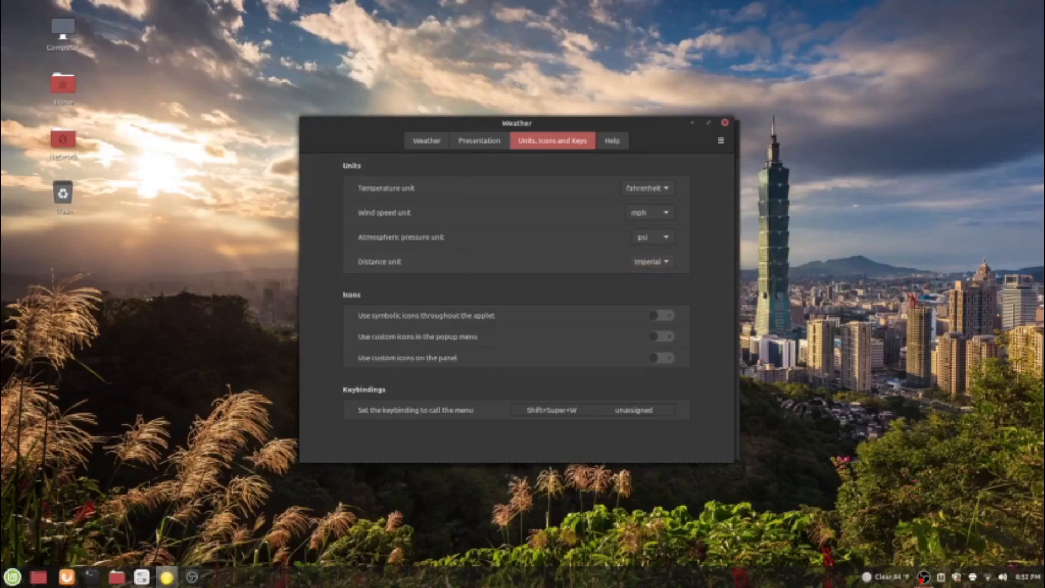
{"action": "left_click", "coordinate": [900, 580]}
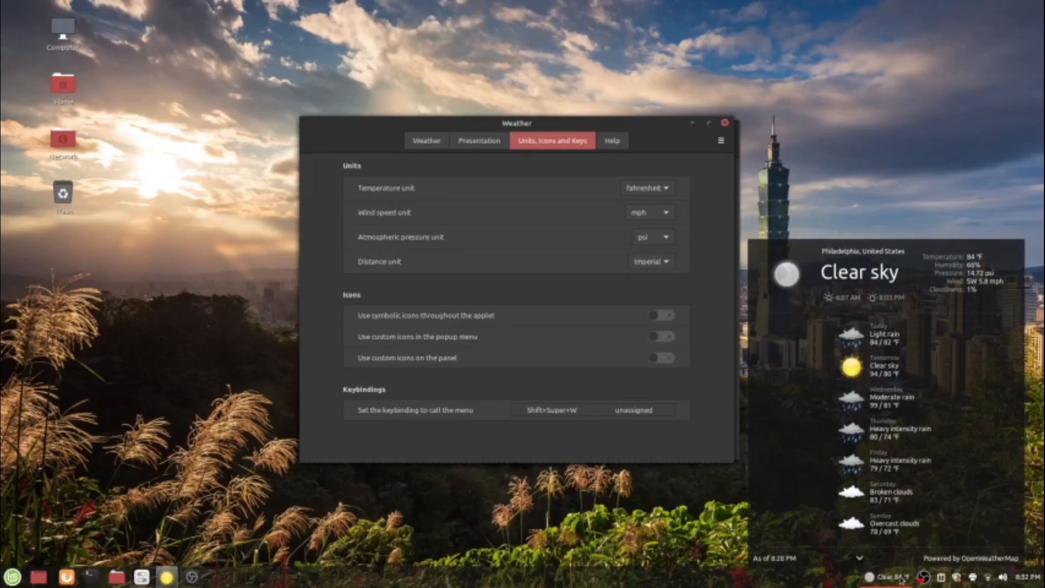
{"action": "left_click", "coordinate": [901, 580]}
{"action": "left_click", "coordinate": [665, 263]}
{"action": "left_click", "coordinate": [643, 246]}
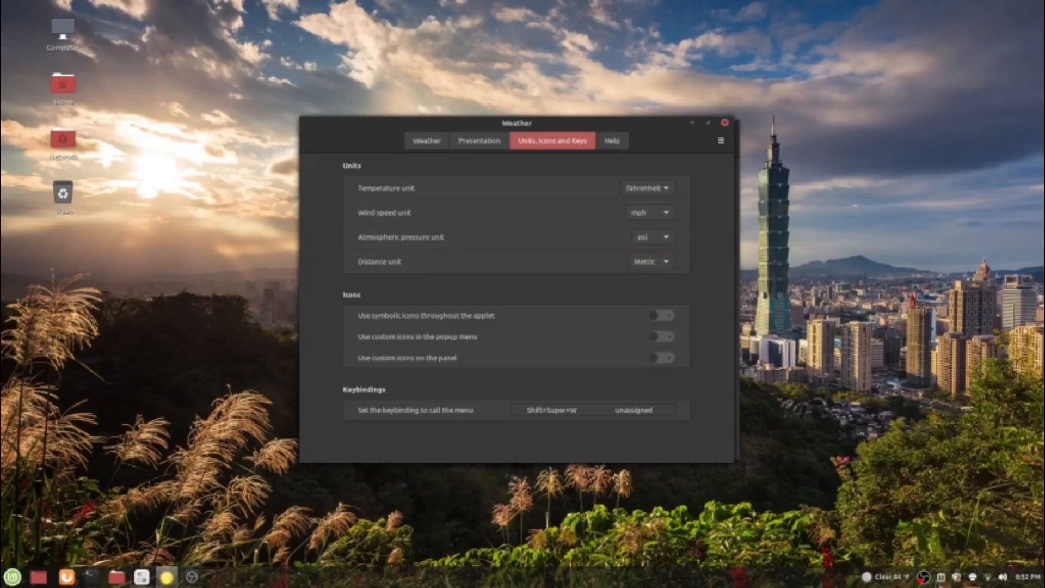
{"action": "left_click", "coordinate": [895, 576]}
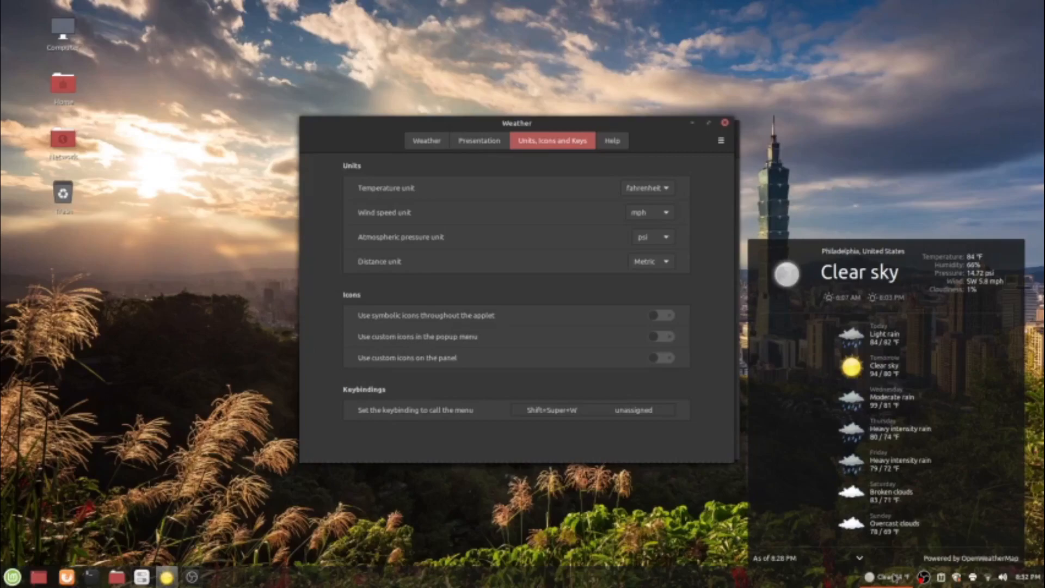
{"action": "left_click", "coordinate": [896, 577]}
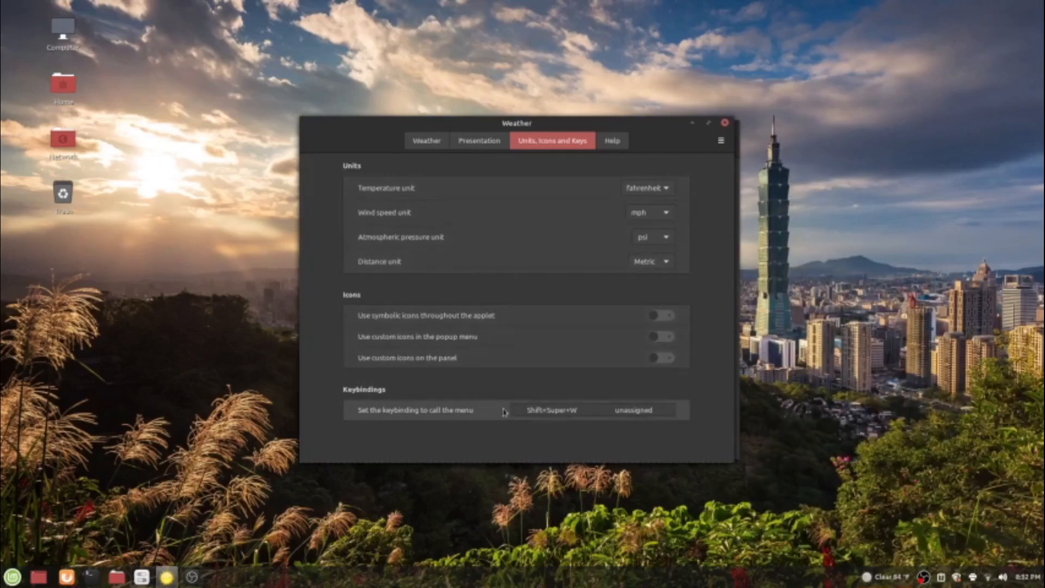
Close the Weather applet settings and open the downloadable desklets list in System Settings.
{"action": "left_click", "coordinate": [724, 123]}
{"action": "left_click", "coordinate": [315, 137]}
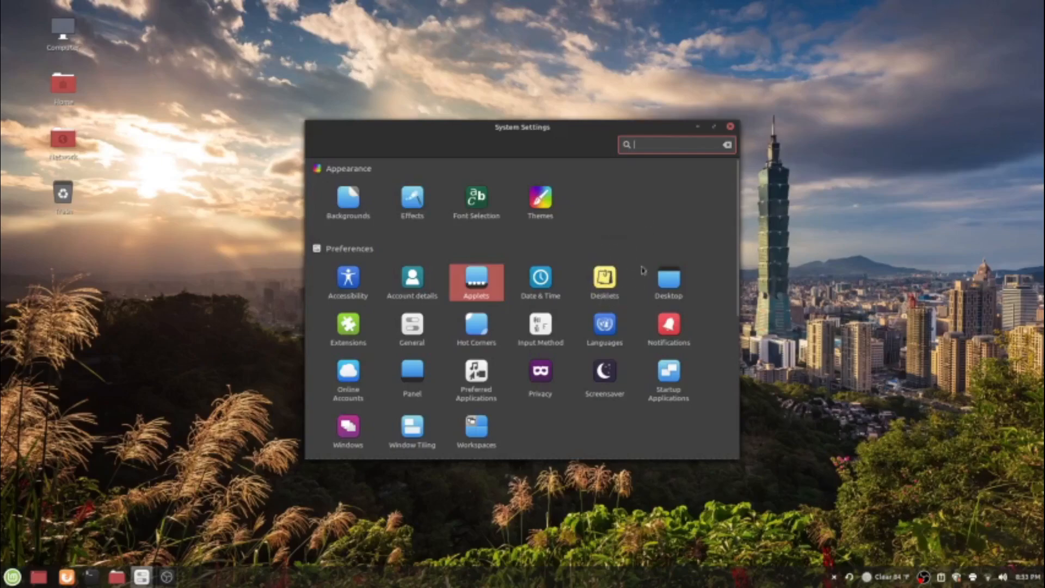
{"action": "left_click", "coordinate": [603, 277]}
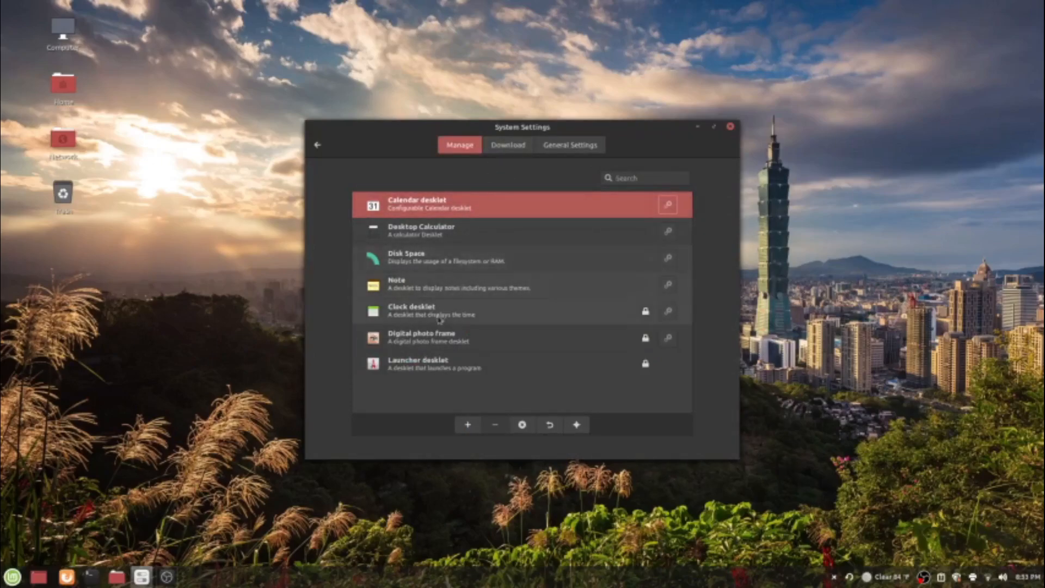
{"action": "left_click", "coordinate": [528, 148]}
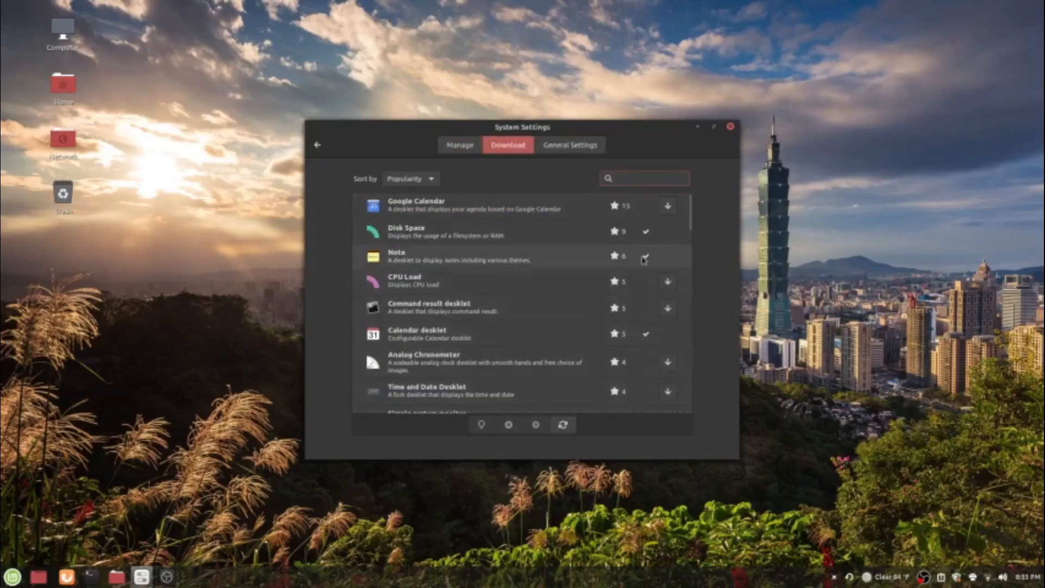
Find the Weather Desklet among the downloadable desklets and install it.
{"action": "scroll", "coordinate": [626, 270], "scroll_direction": "down", "scroll_amount": 2}
{"action": "scroll", "coordinate": [626, 270], "scroll_direction": "down", "scroll_amount": 4}
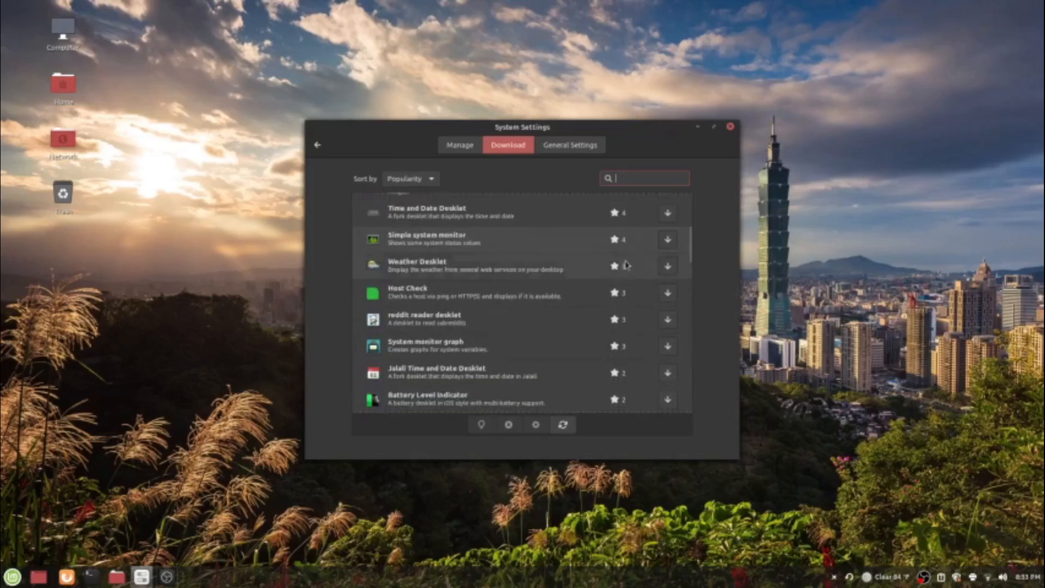
{"action": "scroll", "coordinate": [624, 265], "scroll_direction": "up", "scroll_amount": 2}
{"action": "scroll", "coordinate": [620, 269], "scroll_direction": "down", "scroll_amount": 1}
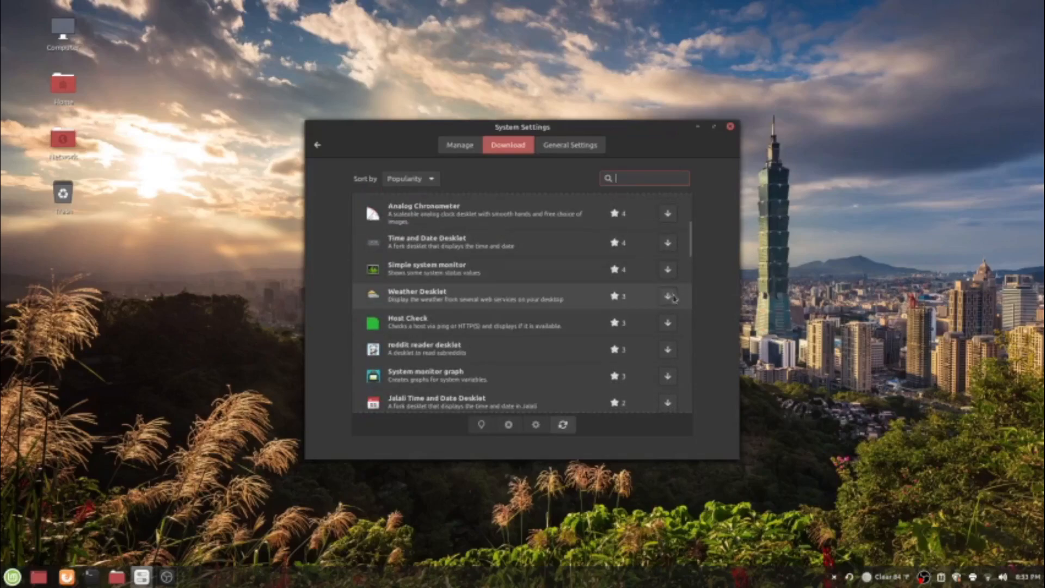
{"action": "left_click", "coordinate": [672, 301]}
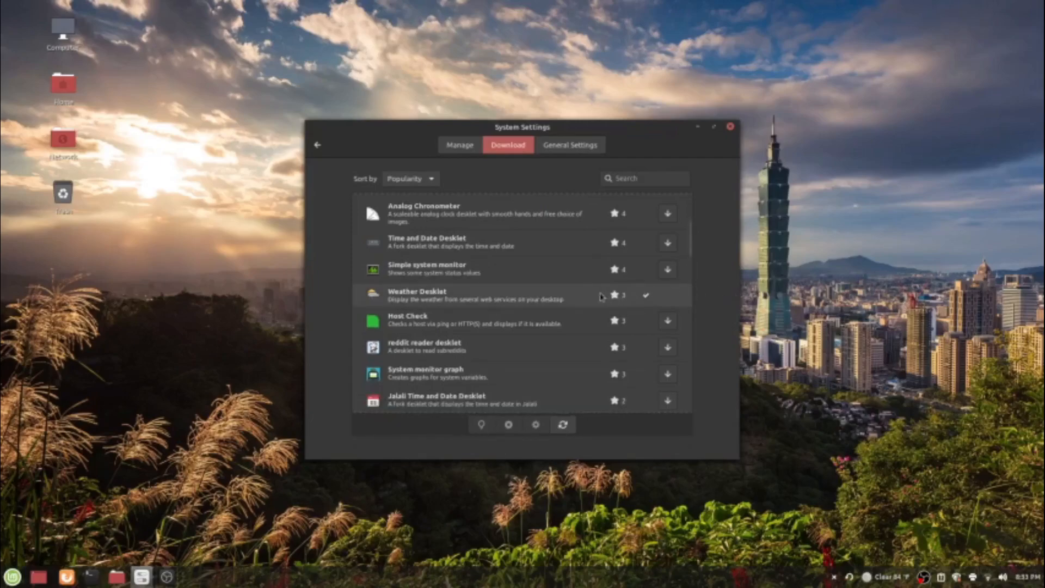
Browse the other downloadable desklets through to the end of the list and return to System monitor graph.
{"action": "scroll", "coordinate": [600, 298], "scroll_direction": "down", "scroll_amount": 4}
{"action": "scroll", "coordinate": [600, 298], "scroll_direction": "down", "scroll_amount": 5}
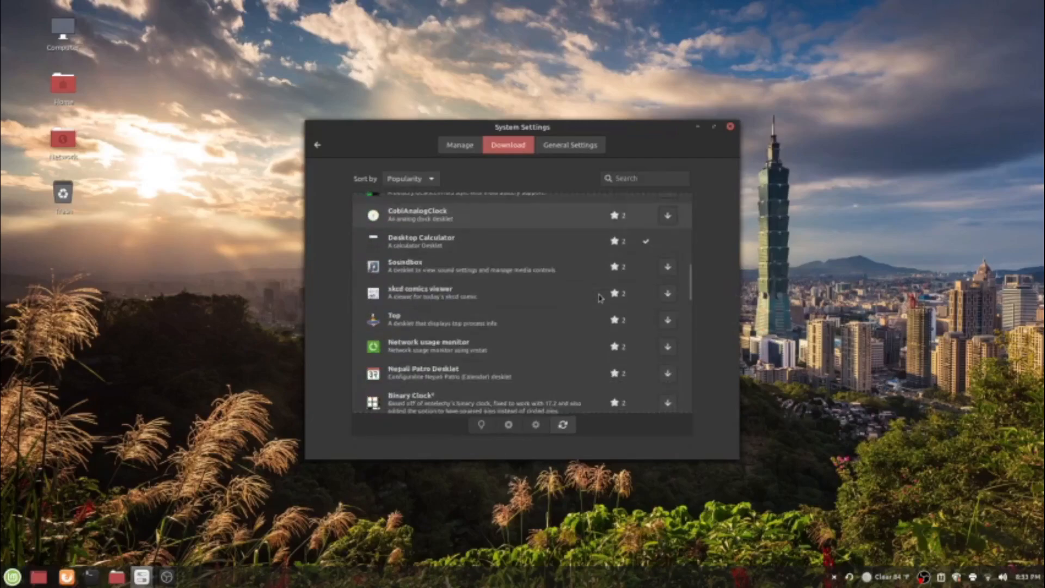
{"action": "scroll", "coordinate": [600, 297], "scroll_direction": "down", "scroll_amount": 1}
{"action": "scroll", "coordinate": [600, 296], "scroll_direction": "down", "scroll_amount": 7}
{"action": "scroll", "coordinate": [595, 297], "scroll_direction": "down", "scroll_amount": 3}
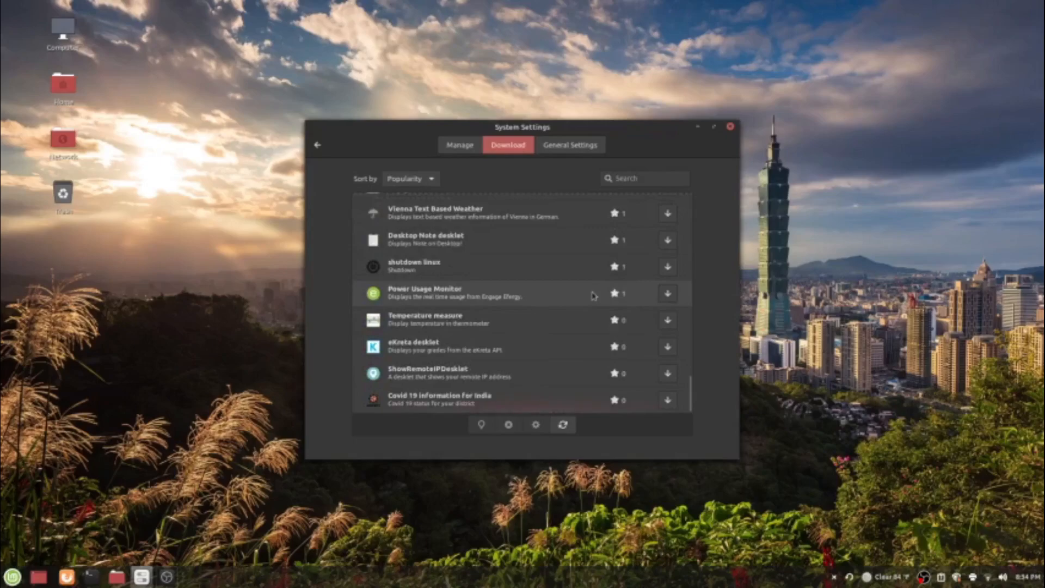
{"action": "scroll", "coordinate": [592, 291], "scroll_direction": "up", "scroll_amount": 8}
{"action": "scroll", "coordinate": [586, 282], "scroll_direction": "up", "scroll_amount": 8}
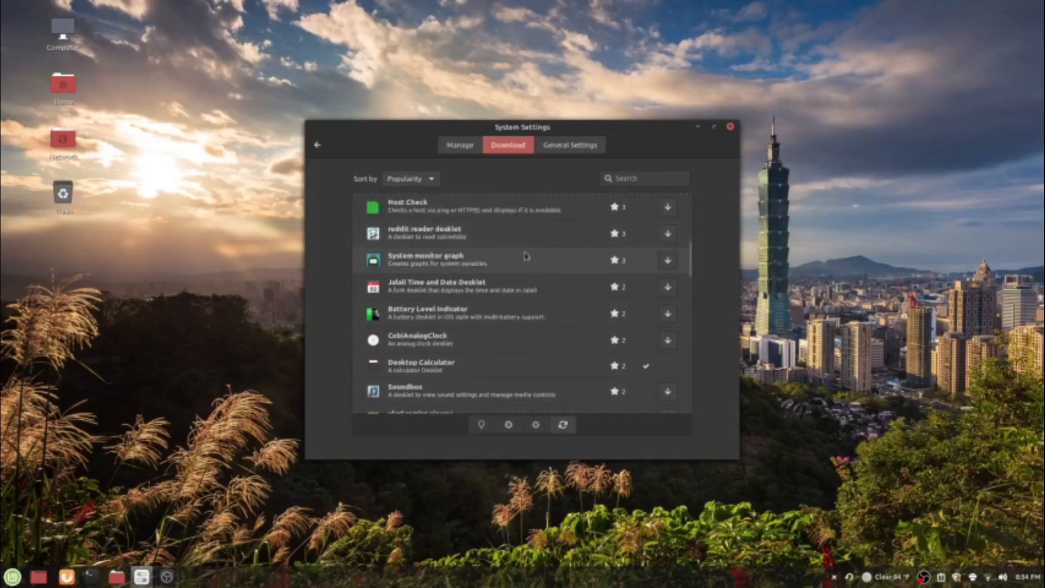
Open the System monitor graph desklet's web page, examine its screenshots and description, and close the browser.
{"action": "left_click", "coordinate": [487, 265]}
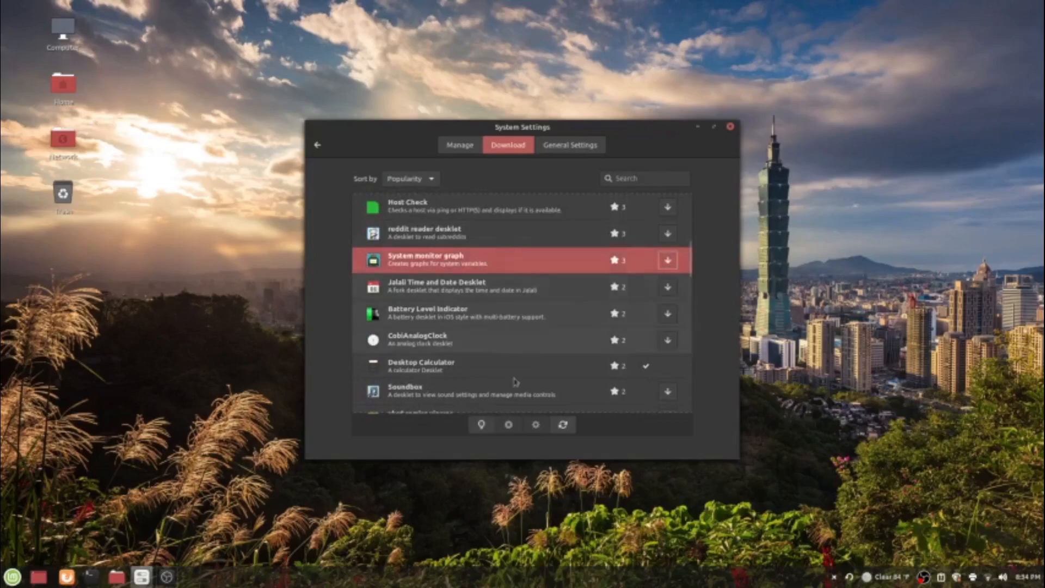
{"action": "left_click", "coordinate": [481, 425]}
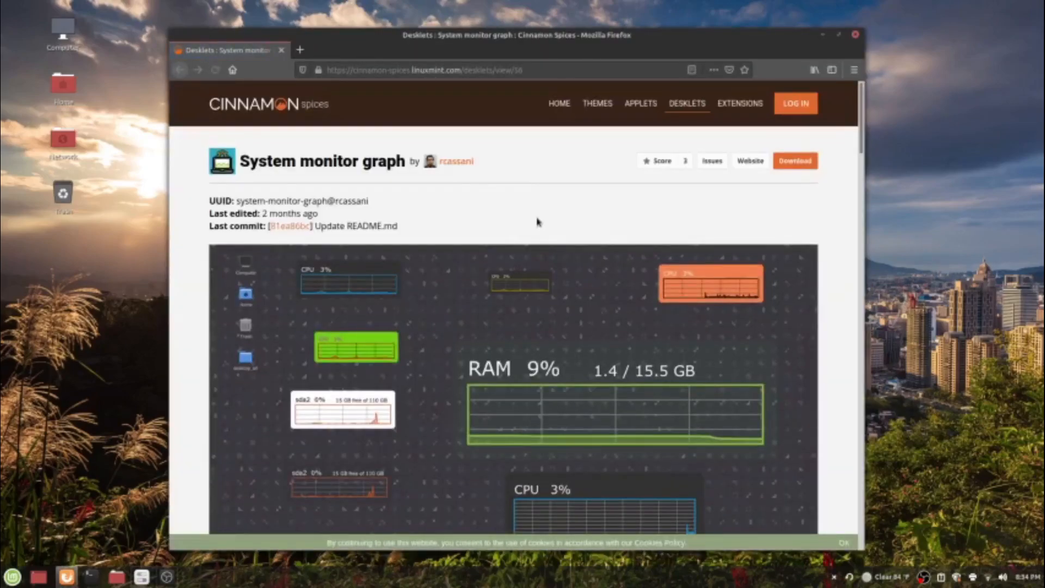
{"action": "scroll", "coordinate": [588, 221], "scroll_direction": "down", "scroll_amount": 3}
{"action": "scroll", "coordinate": [587, 224], "scroll_direction": "down", "scroll_amount": 5}
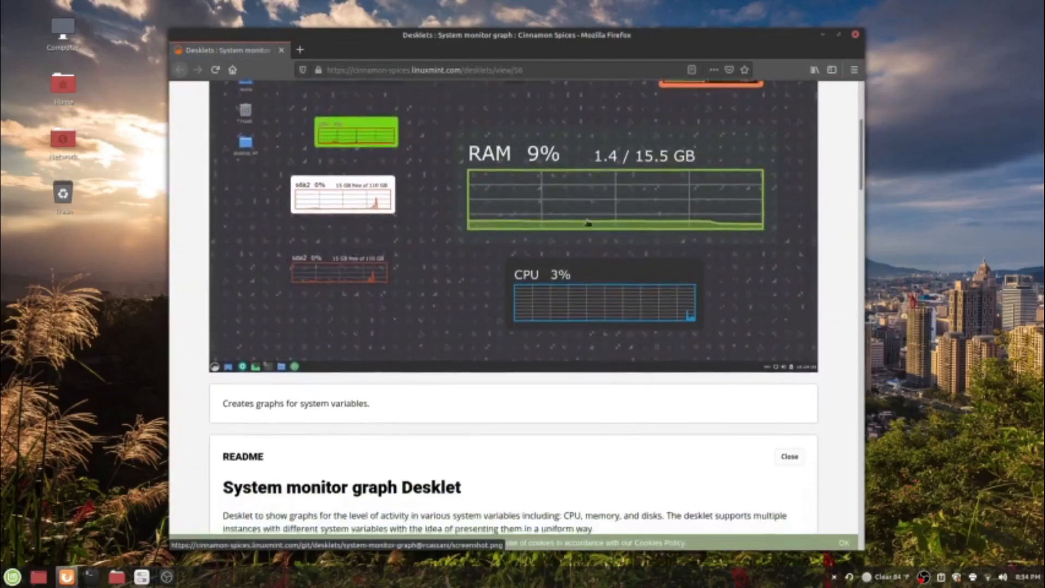
{"action": "scroll", "coordinate": [586, 223], "scroll_direction": "up", "scroll_amount": 3}
{"action": "scroll", "coordinate": [589, 222], "scroll_direction": "up", "scroll_amount": 6}
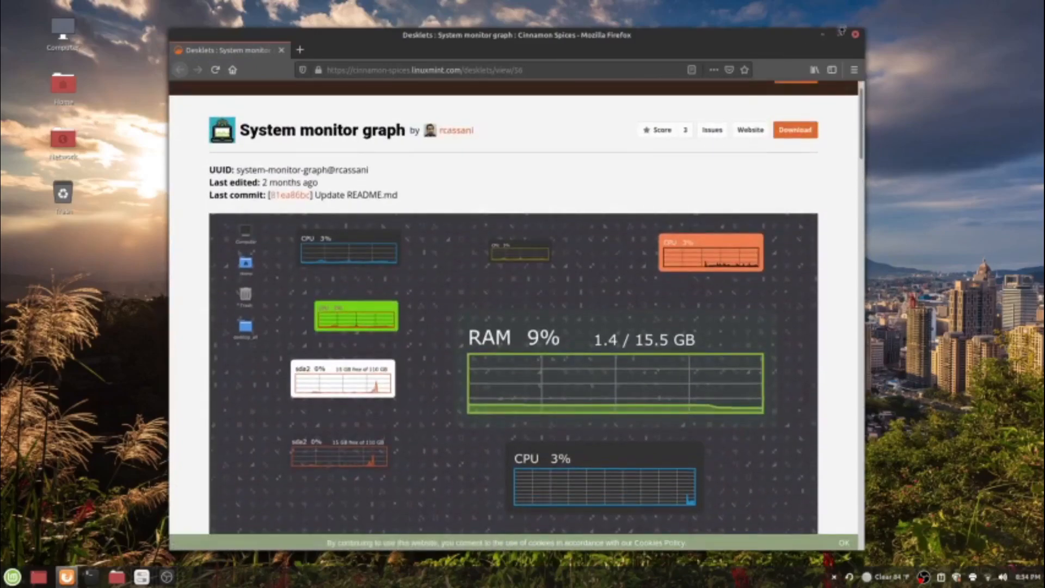
{"action": "left_click", "coordinate": [855, 36]}
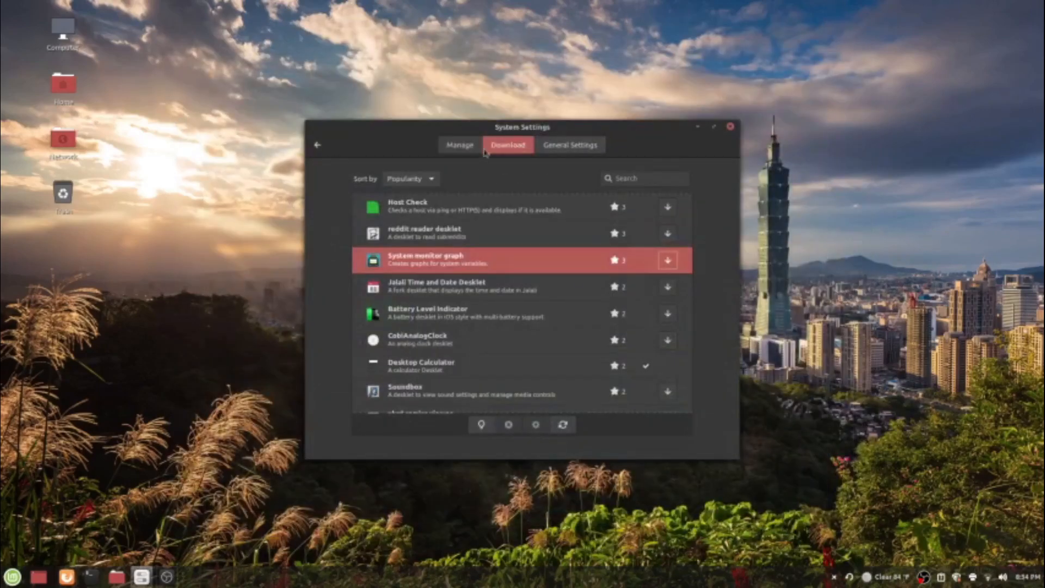
Add the installed Calendar desklet to the desktop and place it in the desktop's upper-right corner.
{"action": "left_click", "coordinate": [470, 147]}
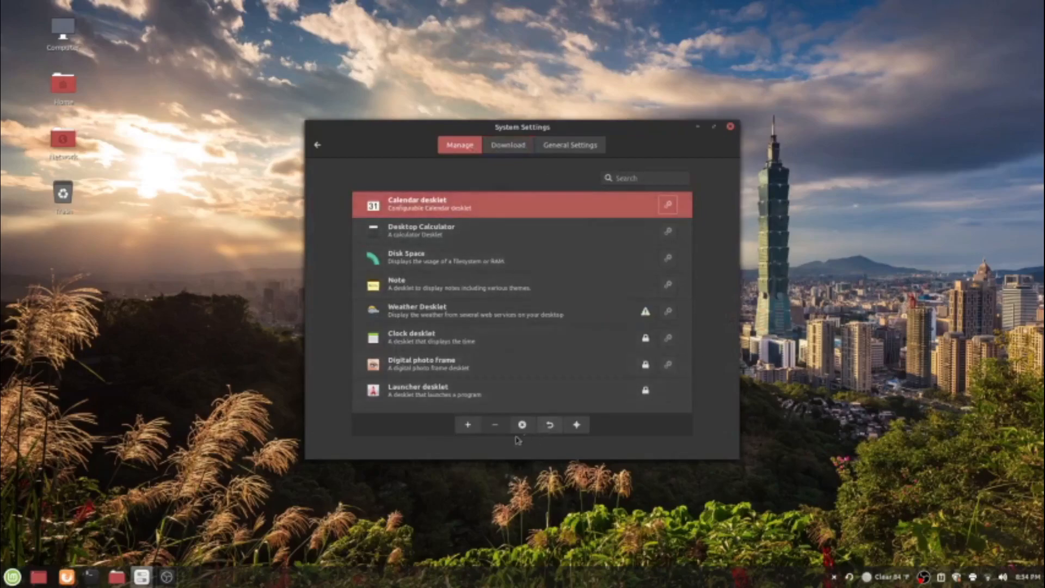
{"action": "left_click", "coordinate": [468, 425]}
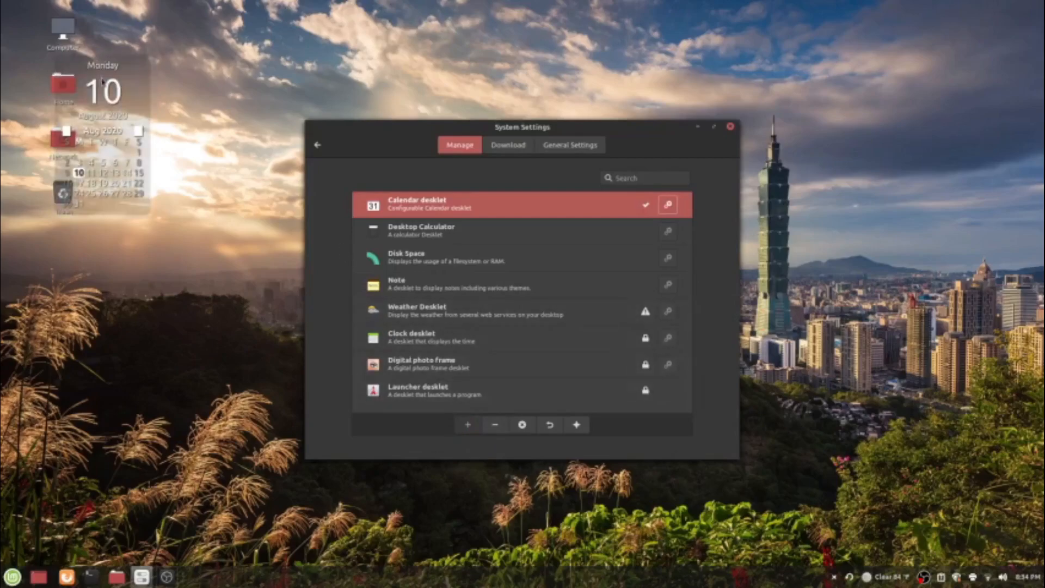
{"action": "left_click_drag", "start_coordinate": [135, 82], "coordinate": [1032, 24]}
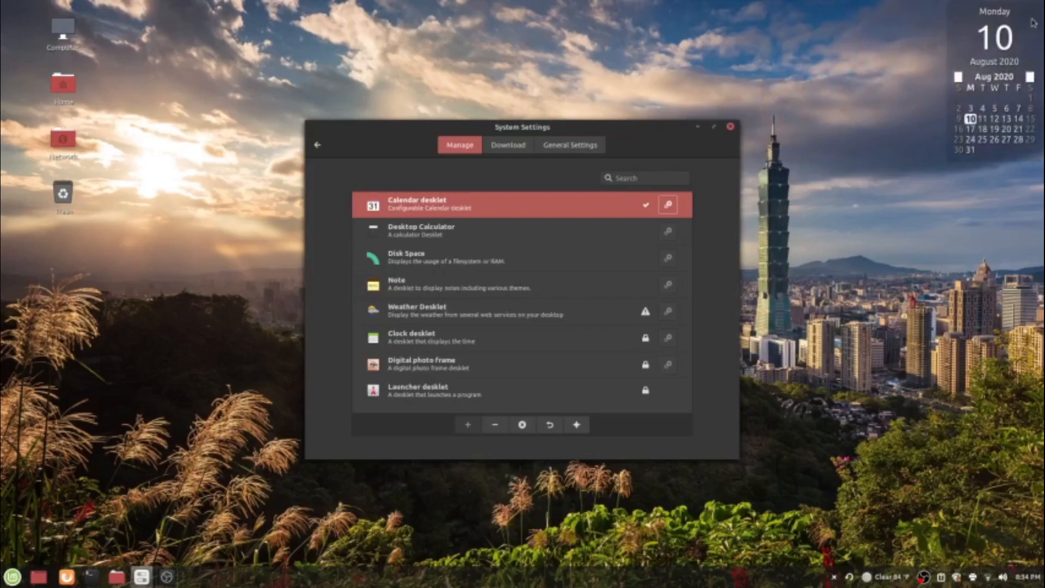
Add the Desktop Calculator desklet to the desktop and place it directly below the calendar.
{"action": "left_click", "coordinate": [479, 238]}
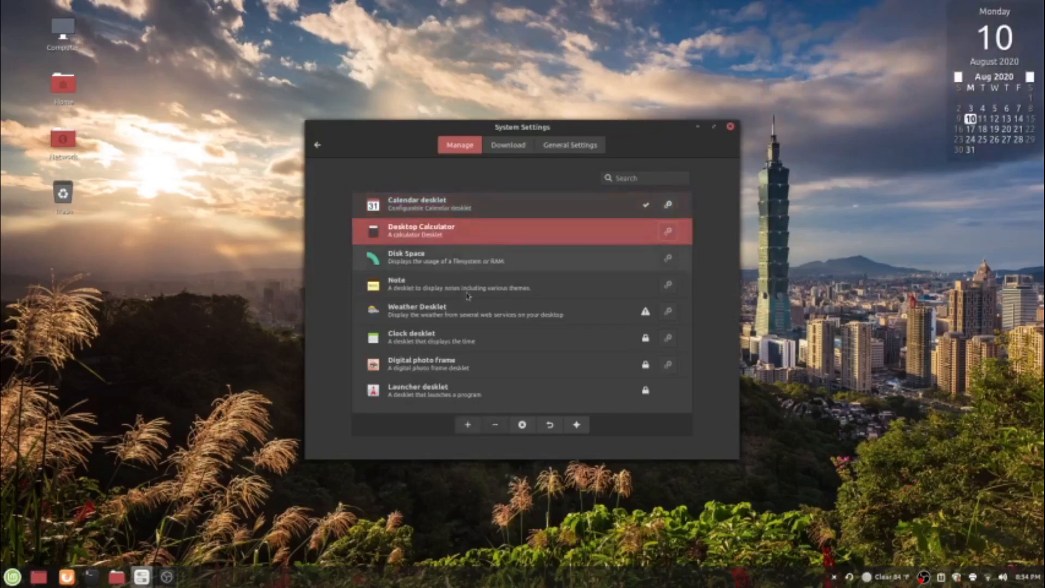
{"action": "left_click", "coordinate": [469, 429]}
{"action": "left_click_drag", "start_coordinate": [169, 66], "coordinate": [1020, 182]}
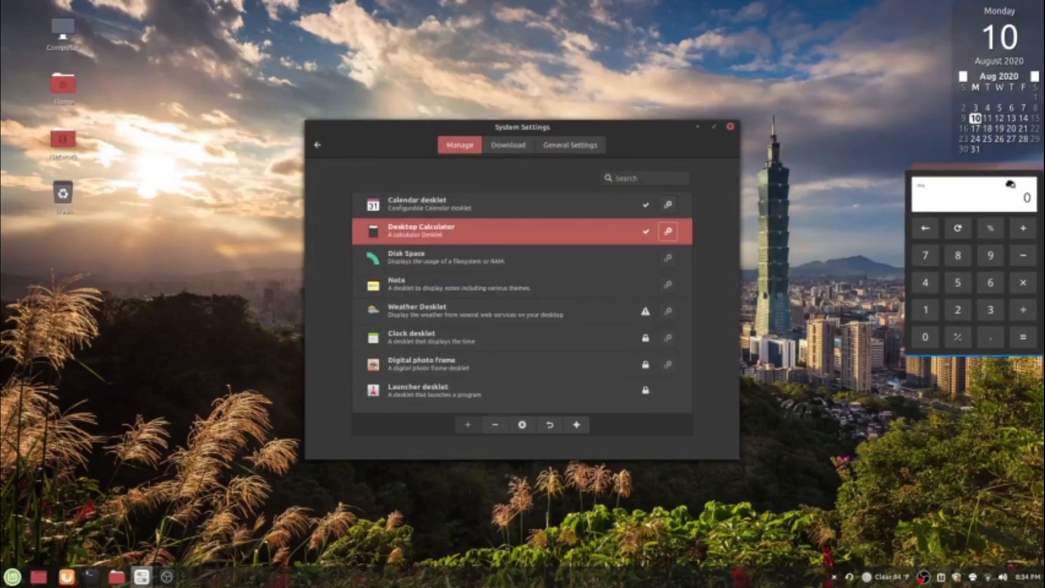
Add the Disk Space desklet to the desktop and place it directly left of the calendar.
{"action": "left_click", "coordinate": [457, 259]}
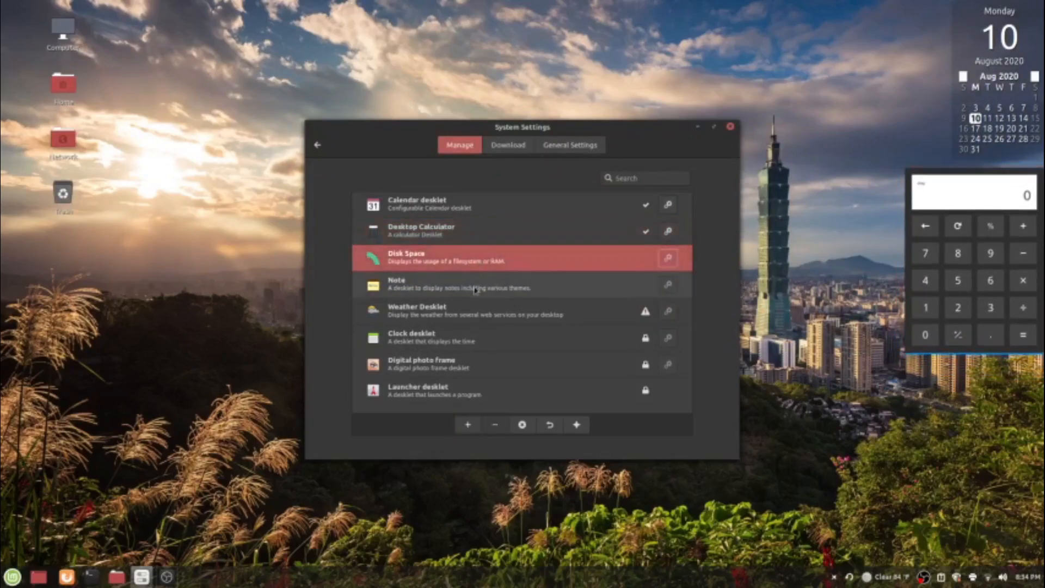
{"action": "left_click", "coordinate": [467, 424]}
{"action": "left_click_drag", "start_coordinate": [106, 90], "coordinate": [927, 33]}
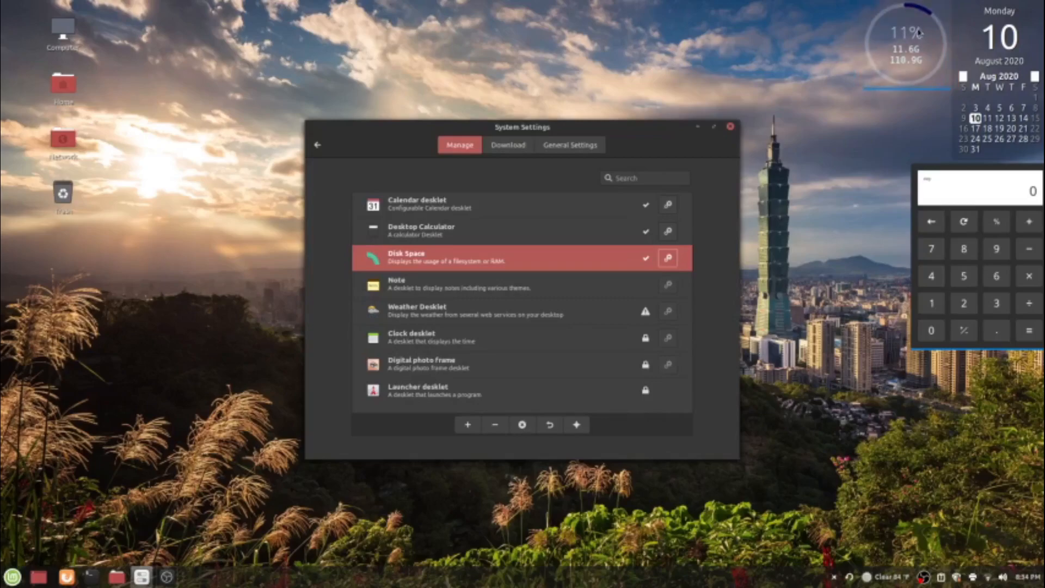
Add the Note desklet to the desktop and place it directly below the calculator.
{"action": "left_click", "coordinate": [492, 294], "text": "ctrl"}
{"action": "left_click", "coordinate": [492, 294]}
{"action": "left_click", "coordinate": [467, 425]}
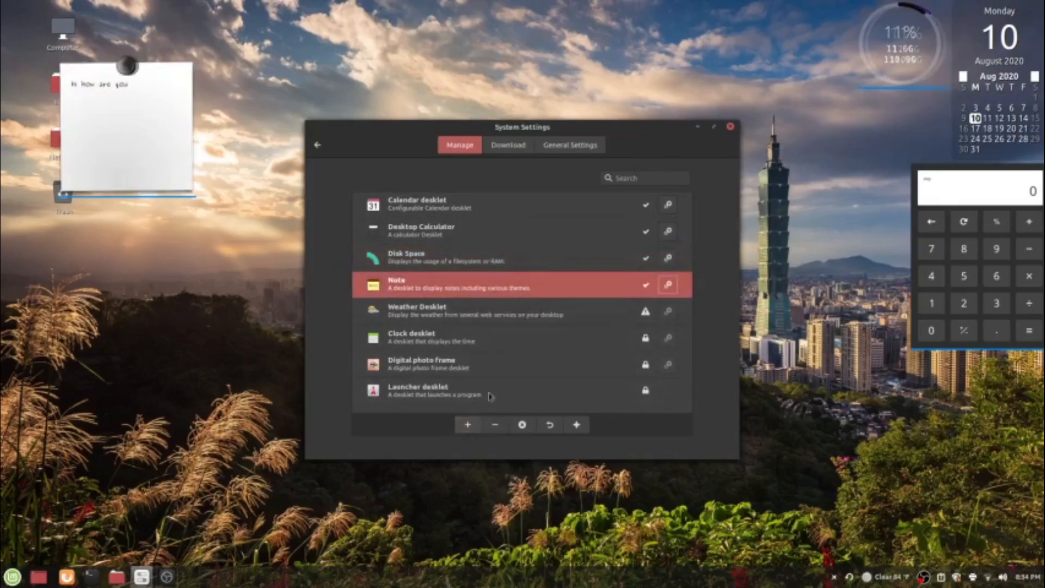
{"action": "left_click_drag", "start_coordinate": [166, 140], "coordinate": [1009, 439]}
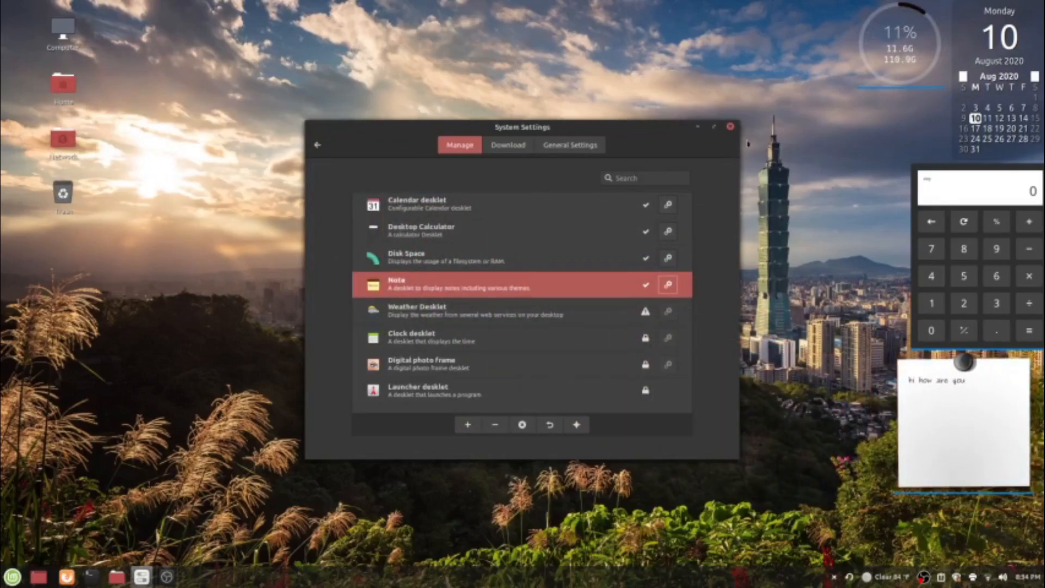
Open the configuration of the Calendar desklet on the desktop.
{"action": "right_click", "coordinate": [1007, 33]}
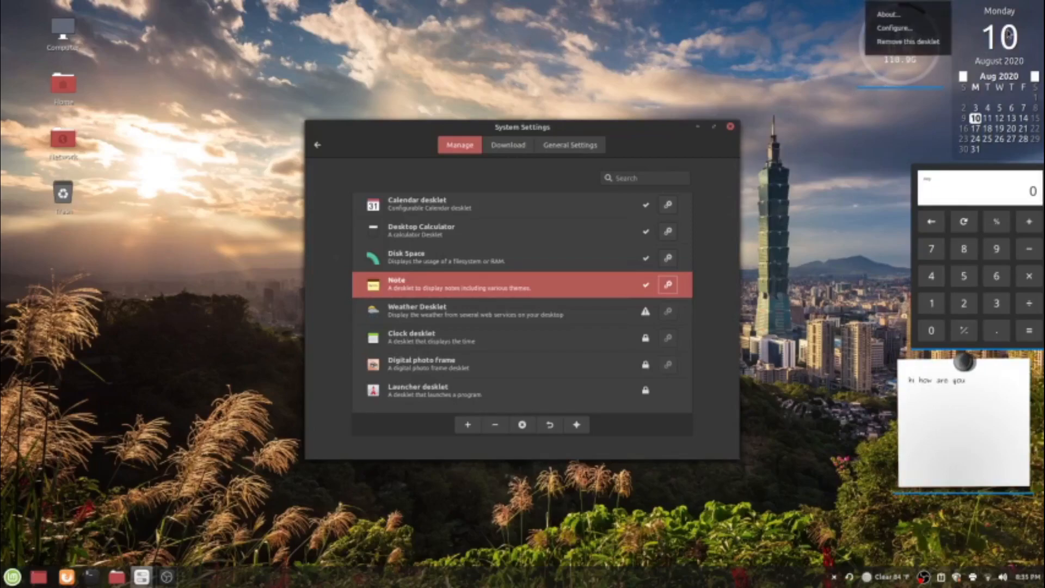
{"action": "left_click", "coordinate": [858, 172]}
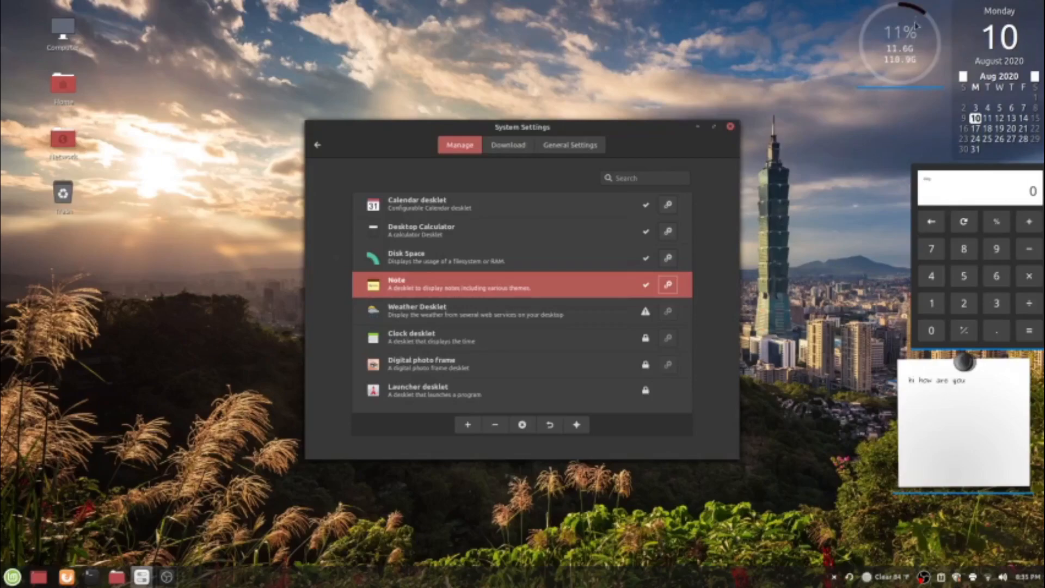
{"action": "right_click", "coordinate": [999, 49]}
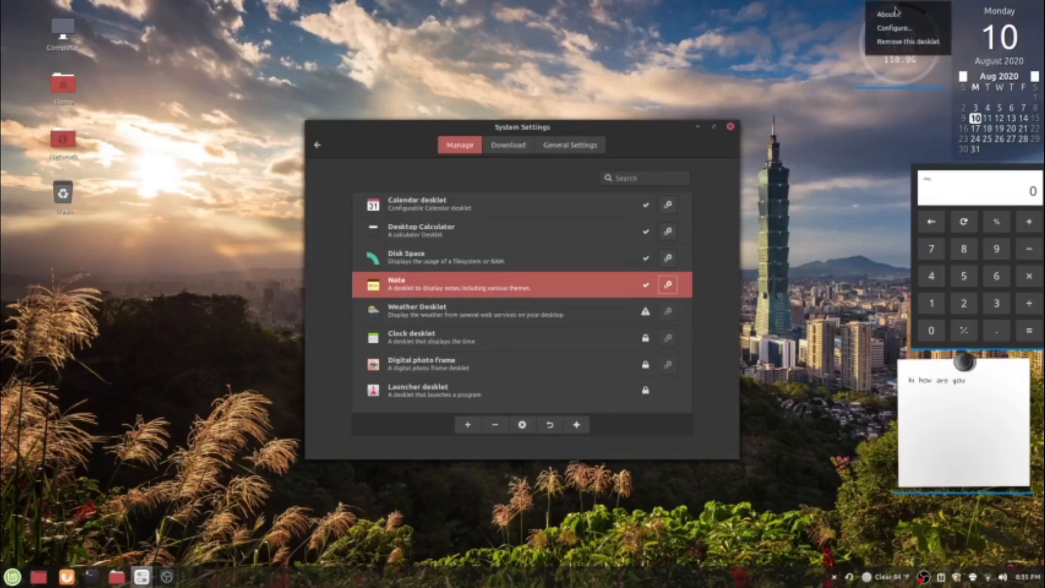
{"action": "left_click", "coordinate": [887, 28]}
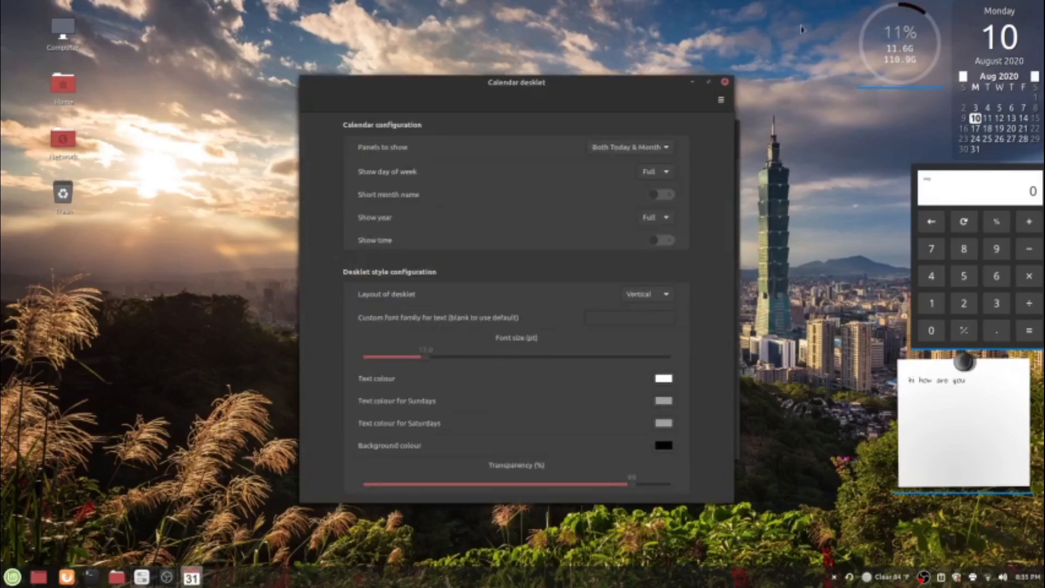
Try the Today only and Month only panels for the calendar, and restore Both Today & Month.
{"action": "left_click", "coordinate": [648, 152]}
{"action": "left_click", "coordinate": [645, 163]}
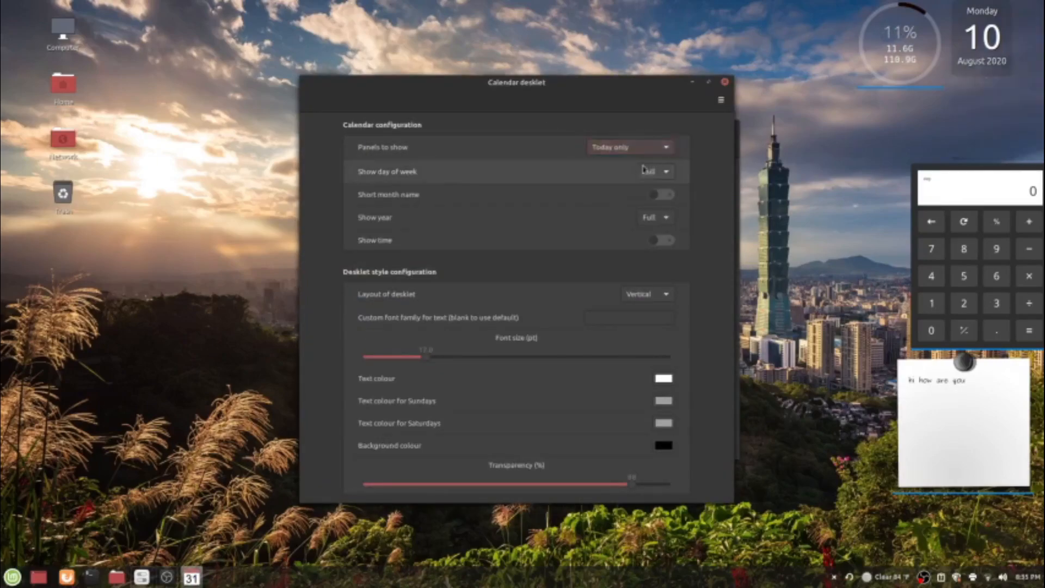
{"action": "left_click", "coordinate": [666, 150]}
{"action": "left_click", "coordinate": [661, 170]}
{"action": "left_click", "coordinate": [668, 151]}
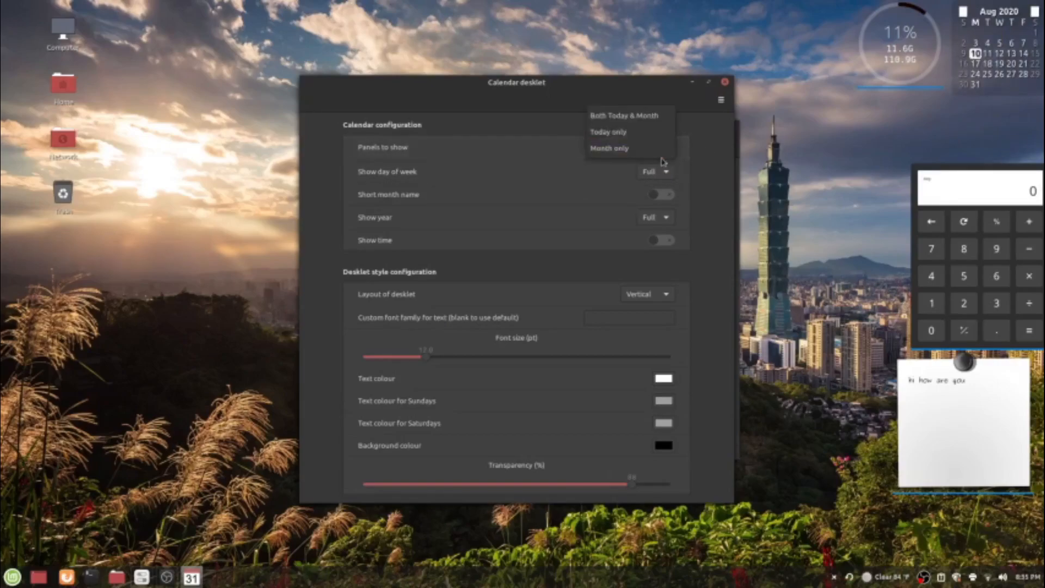
{"action": "left_click", "coordinate": [647, 116]}
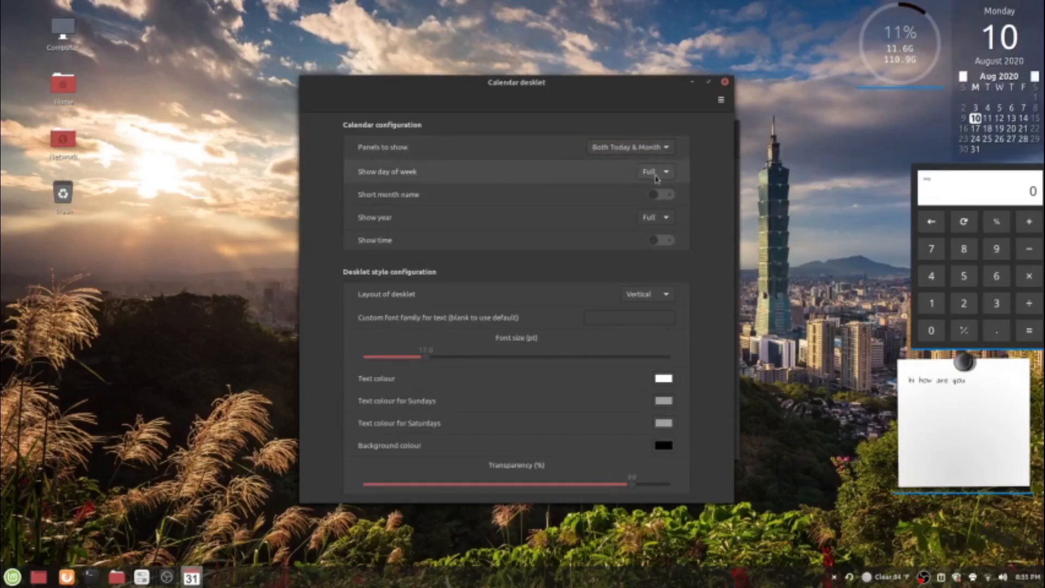
Try the Short and No day-of-week options, restore Full, and switch the short month name on and back off.
{"action": "left_click", "coordinate": [657, 178]}
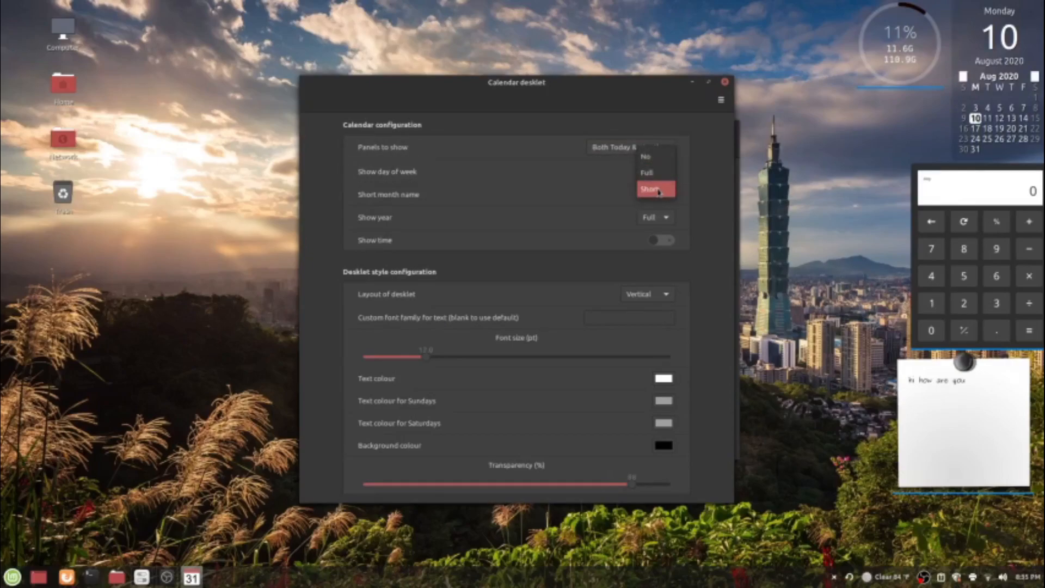
{"action": "left_click", "coordinate": [657, 190]}
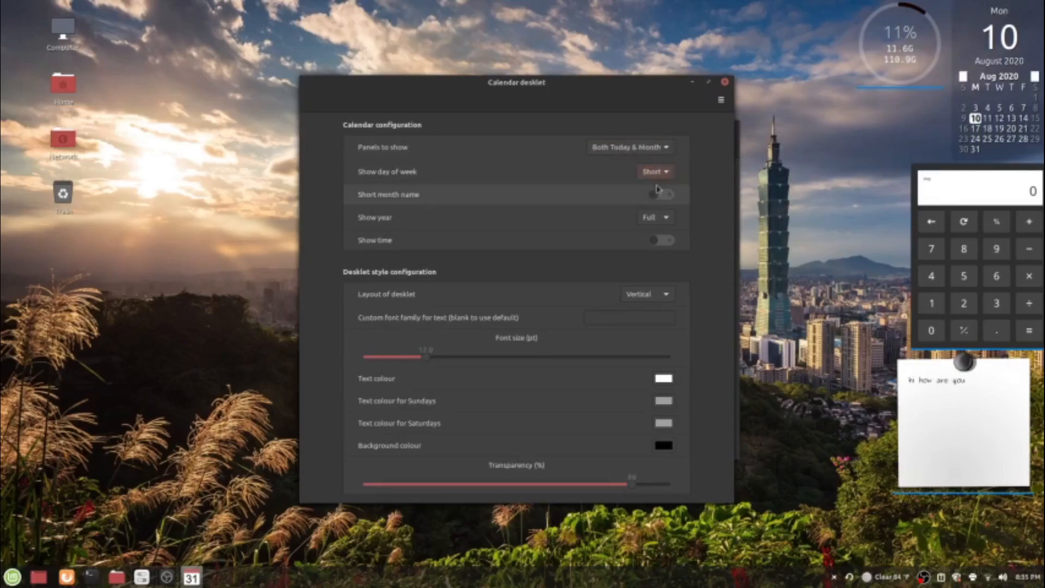
{"action": "left_click", "coordinate": [658, 171]}
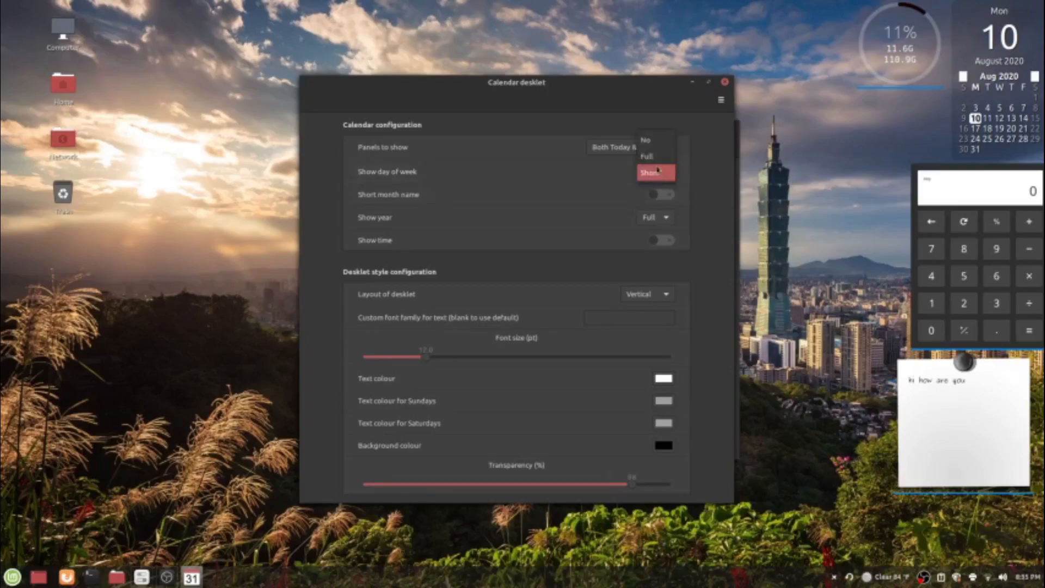
{"action": "left_click", "coordinate": [652, 140]}
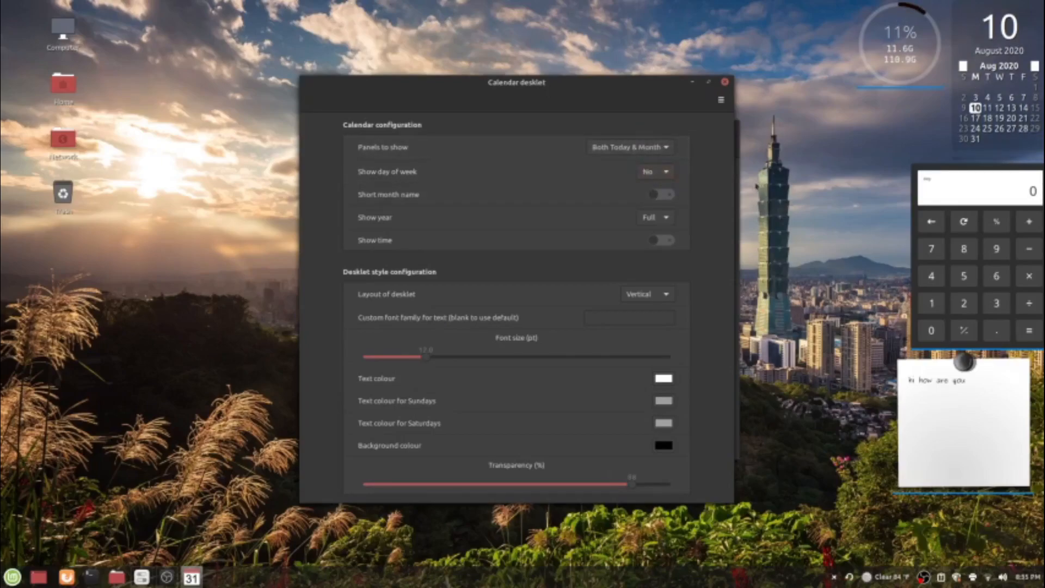
{"action": "left_click", "coordinate": [666, 173]}
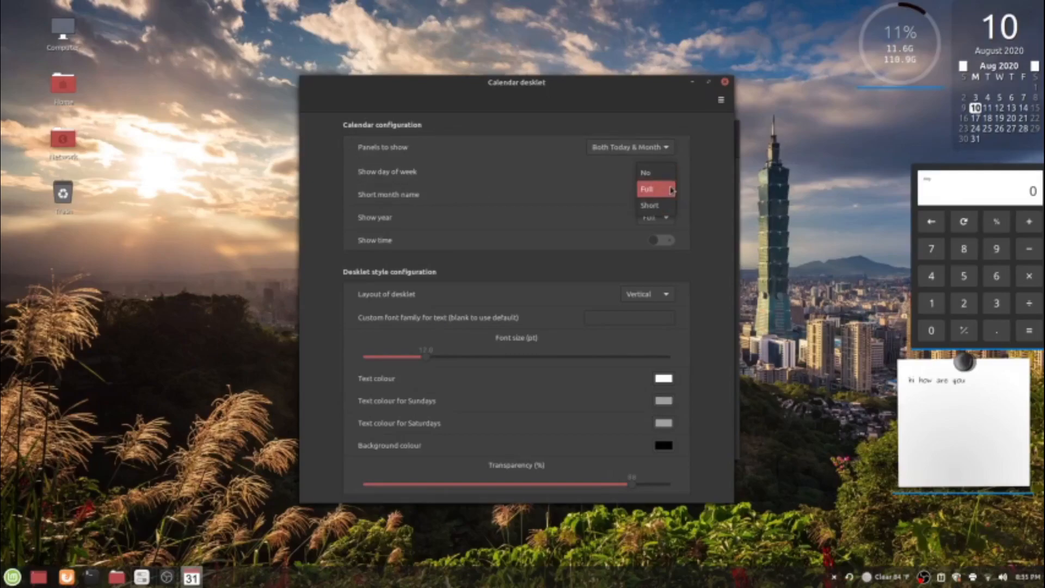
{"action": "left_click", "coordinate": [672, 189]}
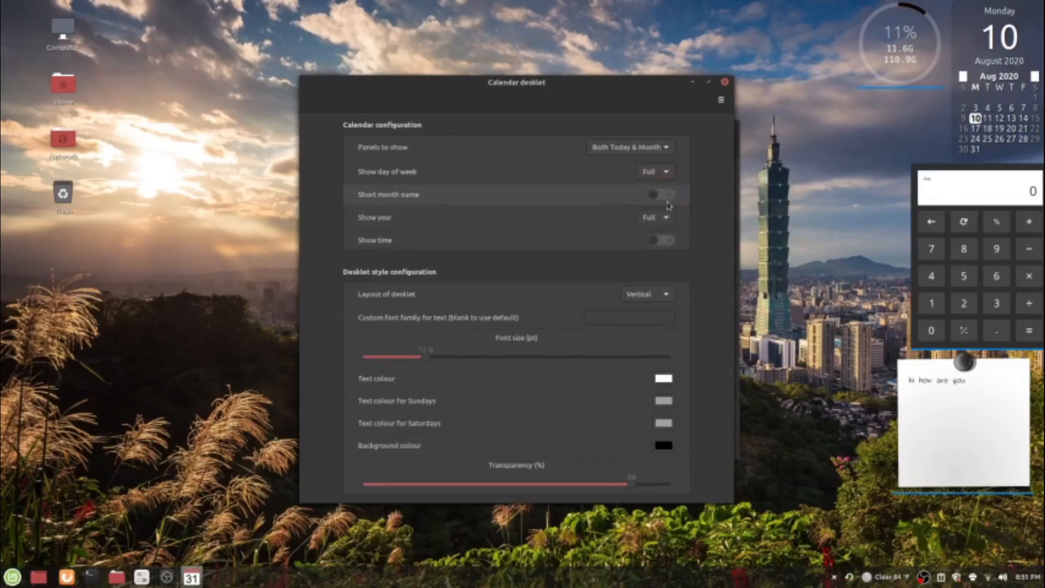
{"action": "left_click", "coordinate": [669, 204]}
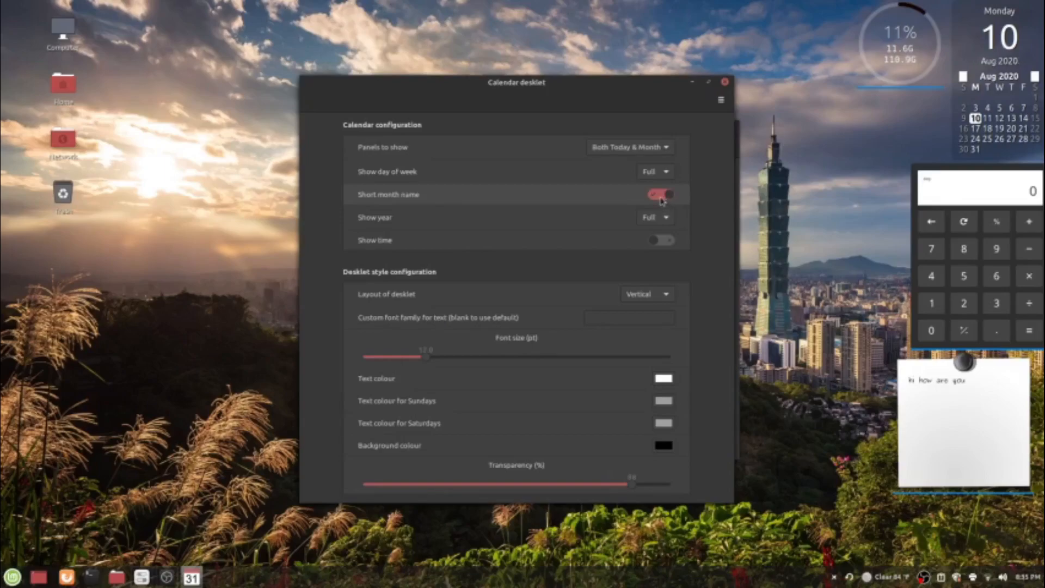
{"action": "left_click", "coordinate": [661, 199]}
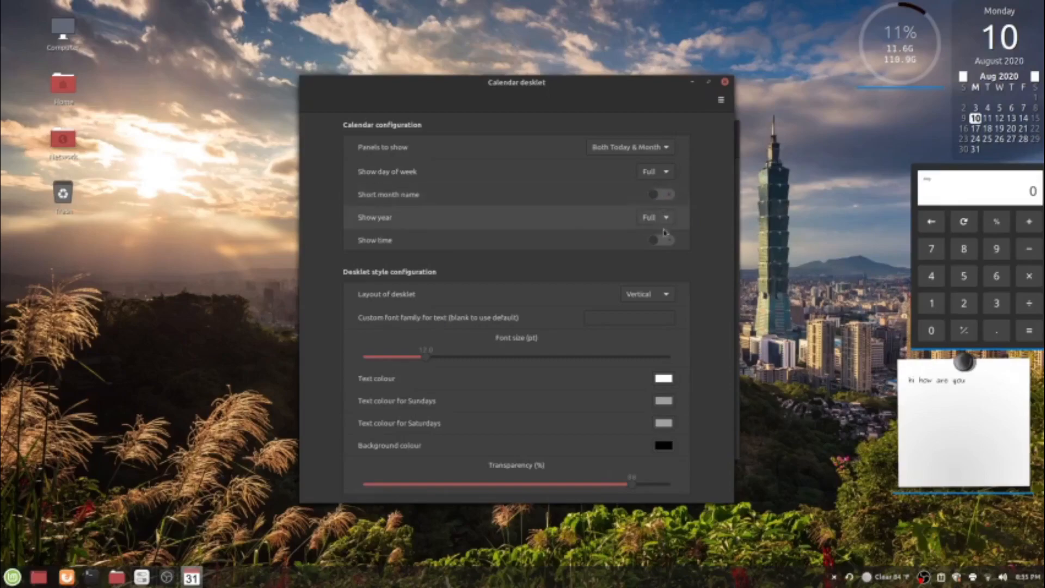
Try the short year format on the calendar and set Show year to No.
{"action": "left_click", "coordinate": [668, 217]}
{"action": "left_click", "coordinate": [667, 218]}
{"action": "left_click", "coordinate": [667, 218]}
{"action": "left_click", "coordinate": [672, 233]}
{"action": "left_click", "coordinate": [658, 172]}
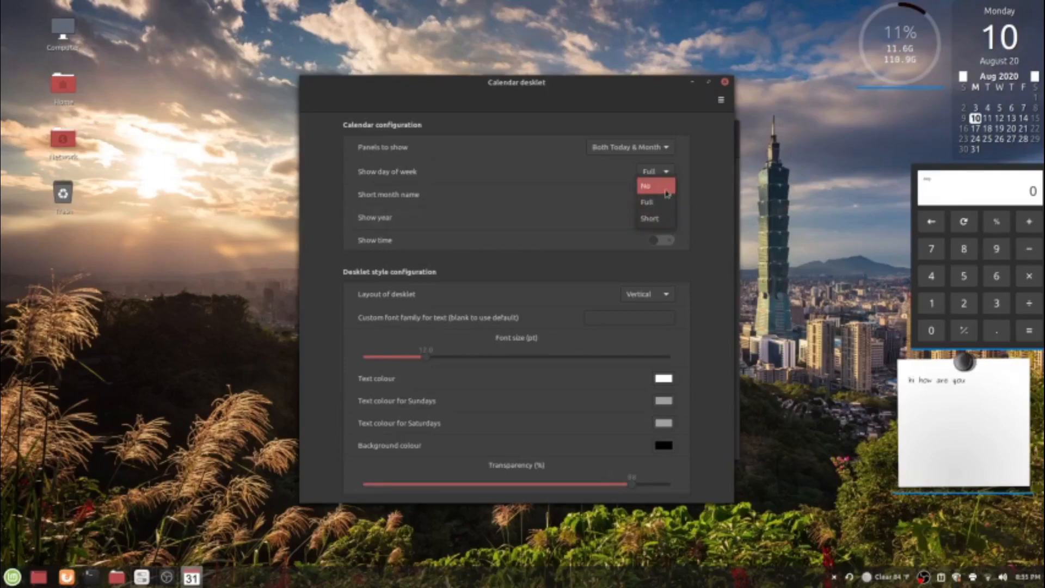
{"action": "left_click", "coordinate": [667, 194]}
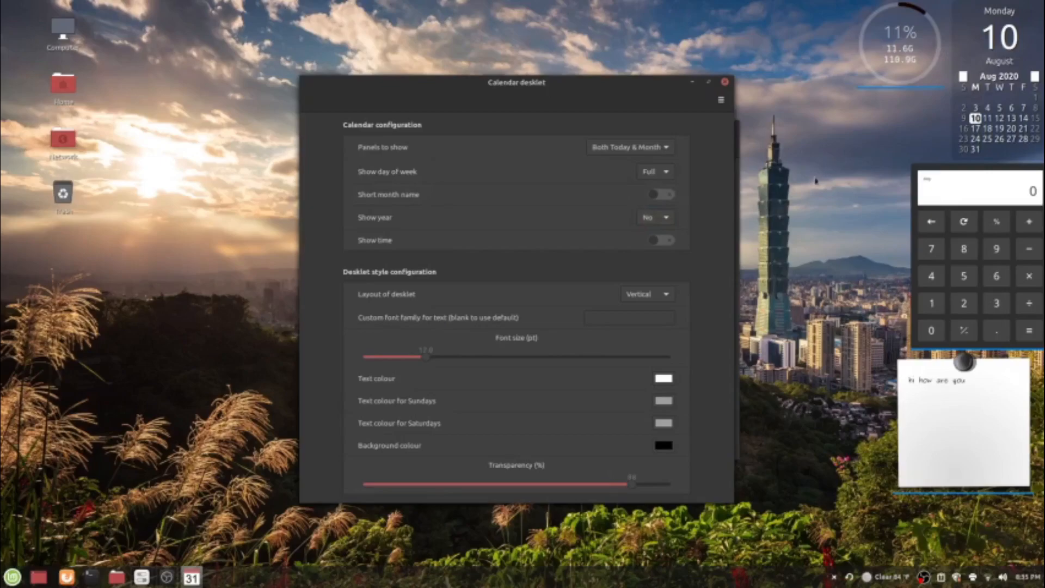
Try showing the time and the Horizontal layout on the calendar, restoring hidden time and the Vertical layout.
{"action": "left_click", "coordinate": [663, 241]}
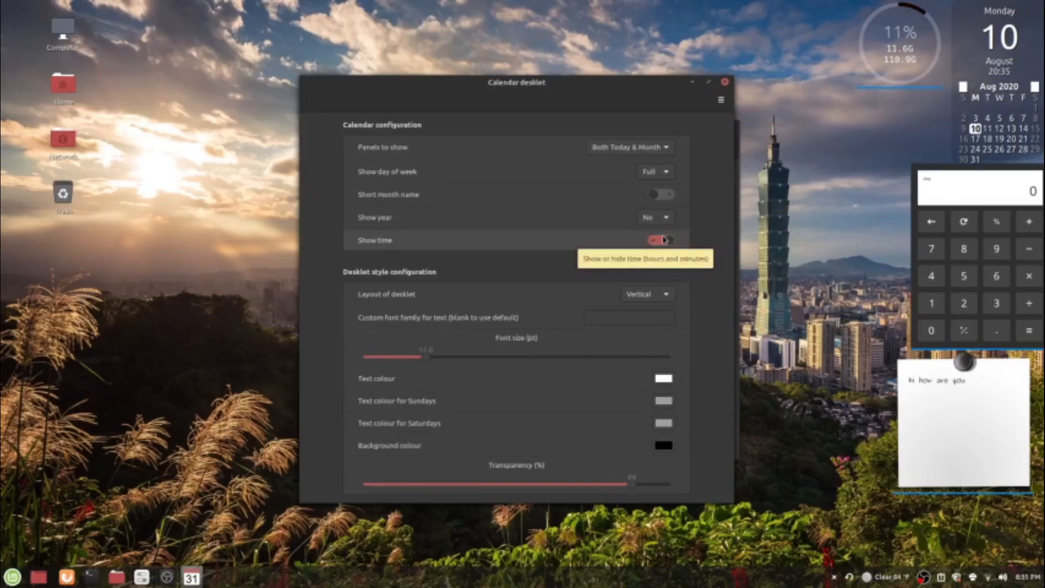
{"action": "left_click", "coordinate": [663, 240]}
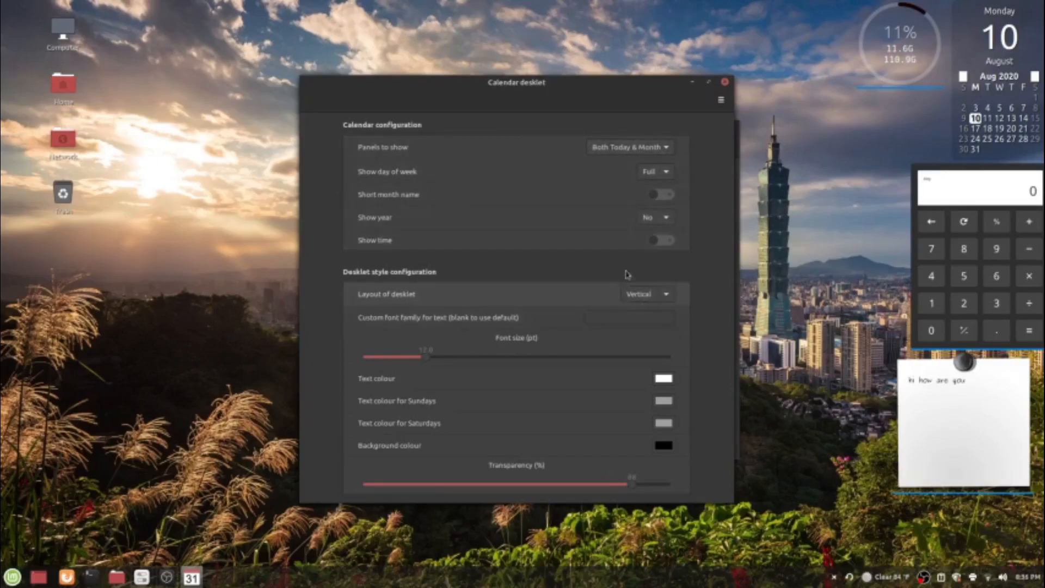
{"action": "left_click", "coordinate": [664, 300]}
{"action": "left_click", "coordinate": [653, 278]}
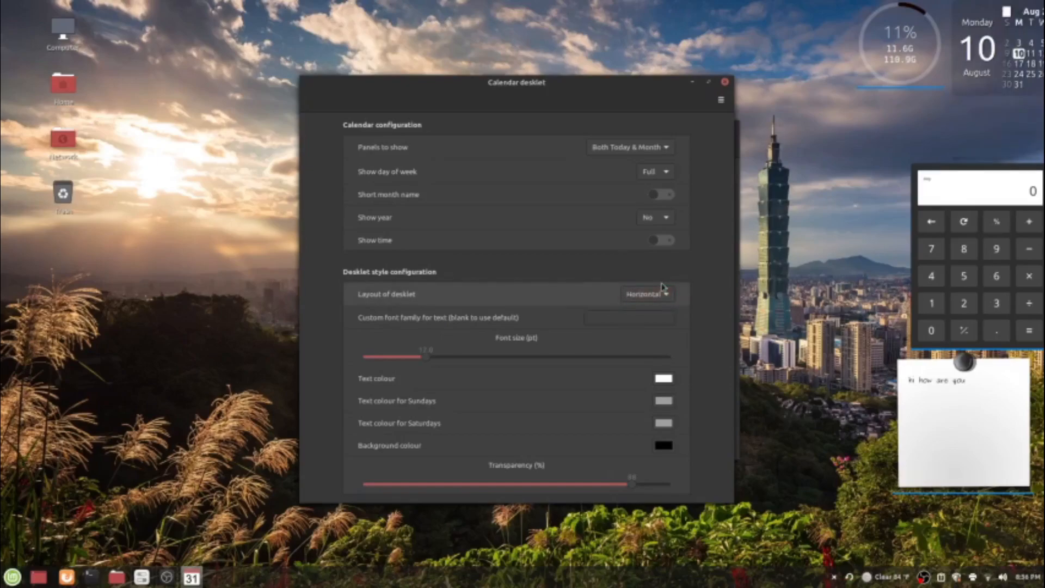
{"action": "left_click", "coordinate": [663, 290]}
{"action": "left_click", "coordinate": [664, 315]}
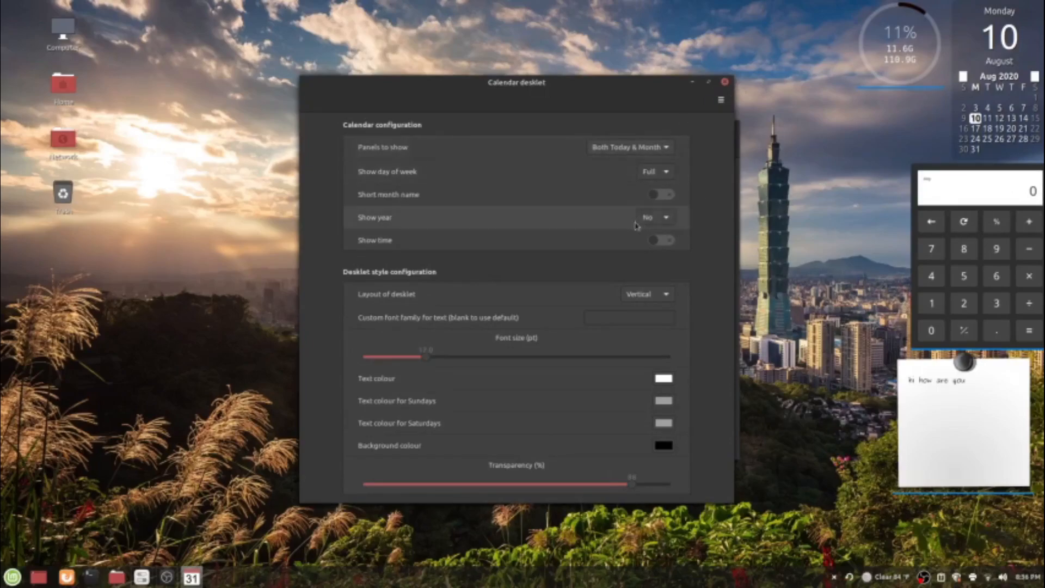
Close the calendar settings and replace the Note desklet's text with "Linux mint is COOL!!!!", saving it in note.txt.
{"action": "left_click", "coordinate": [725, 82]}
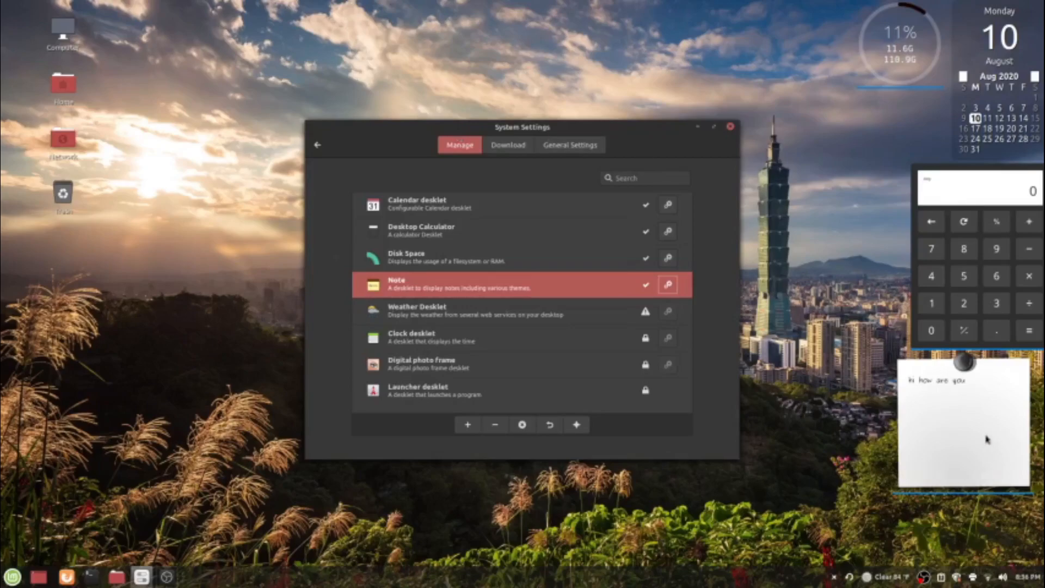
{"action": "left_click", "coordinate": [985, 416]}
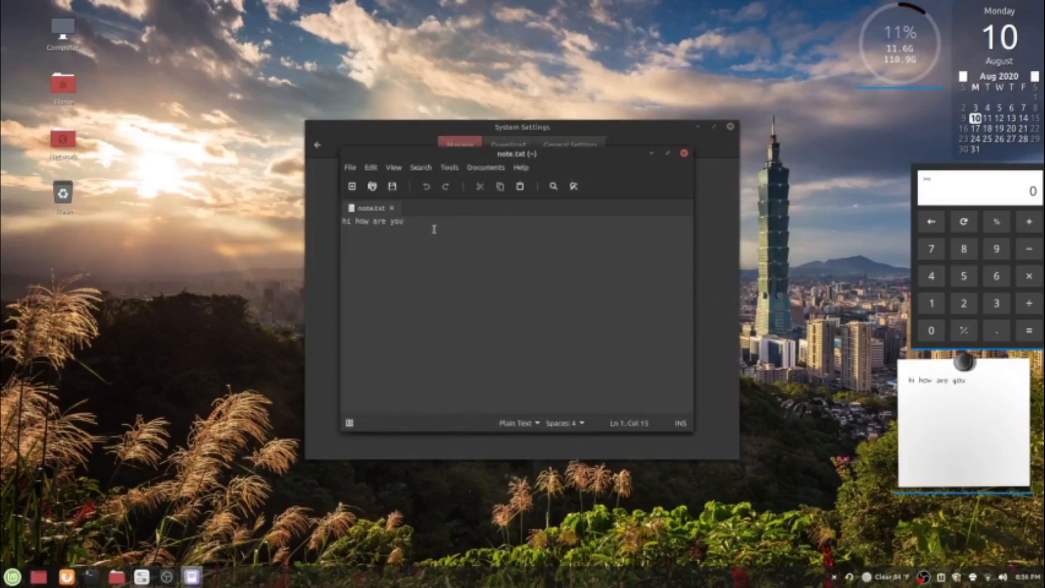
{"action": "key", "text": "ctrl+a"}
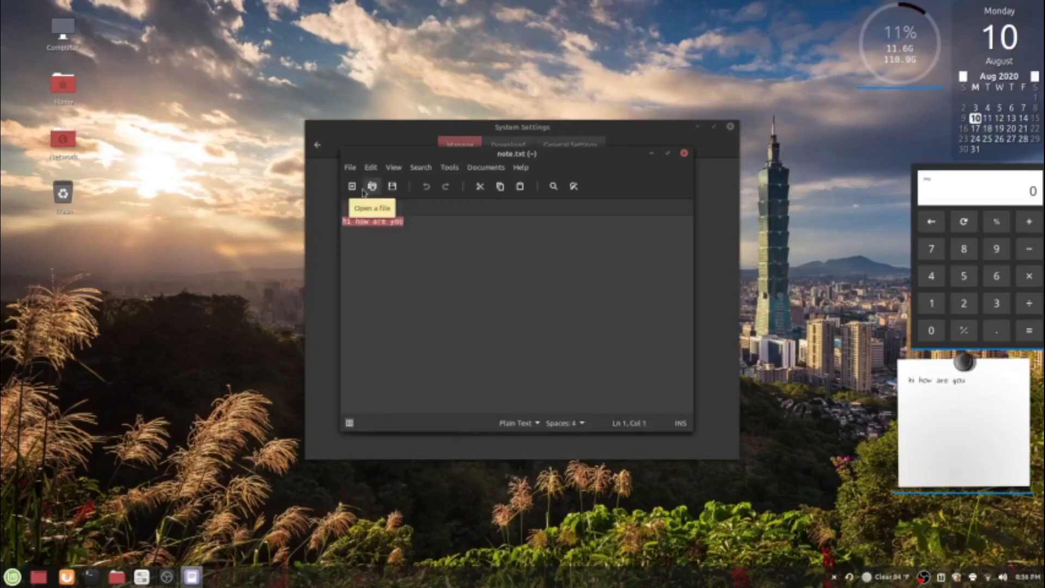
{"action": "type", "text": "Li"}
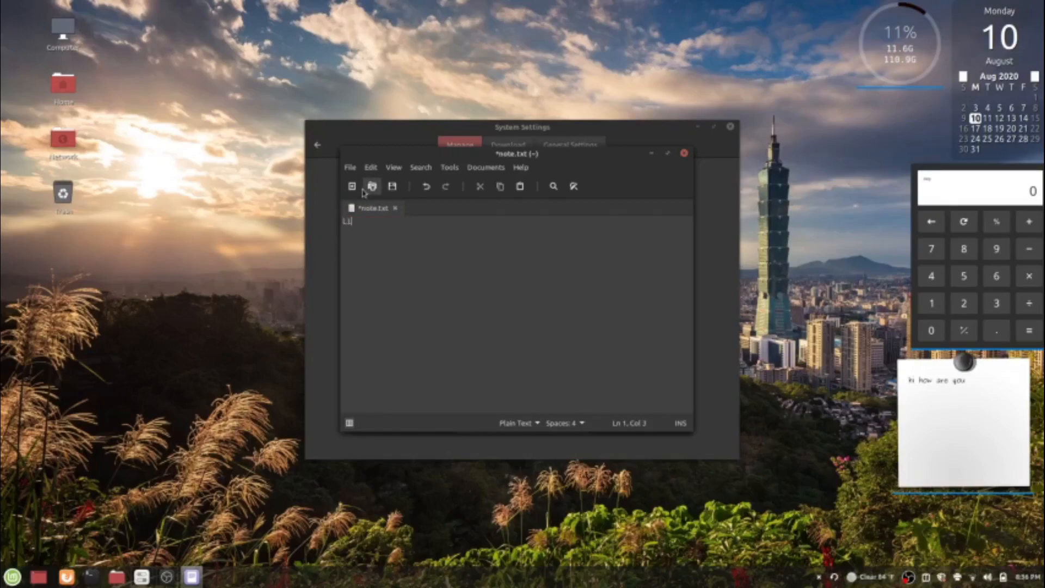
{"action": "type", "text": "nux mint is COOL!!!!"}
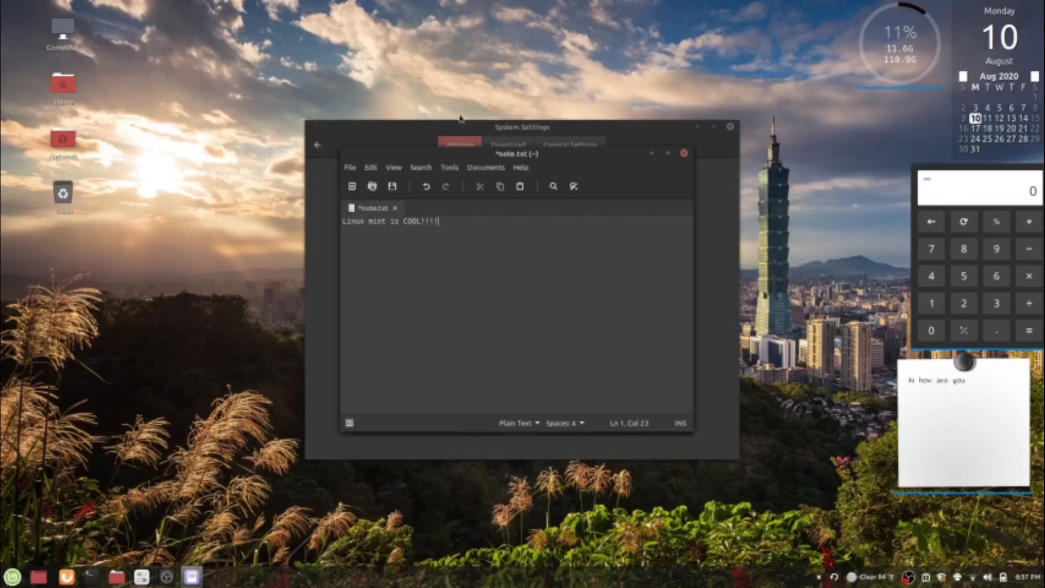
{"action": "left_click", "coordinate": [392, 186]}
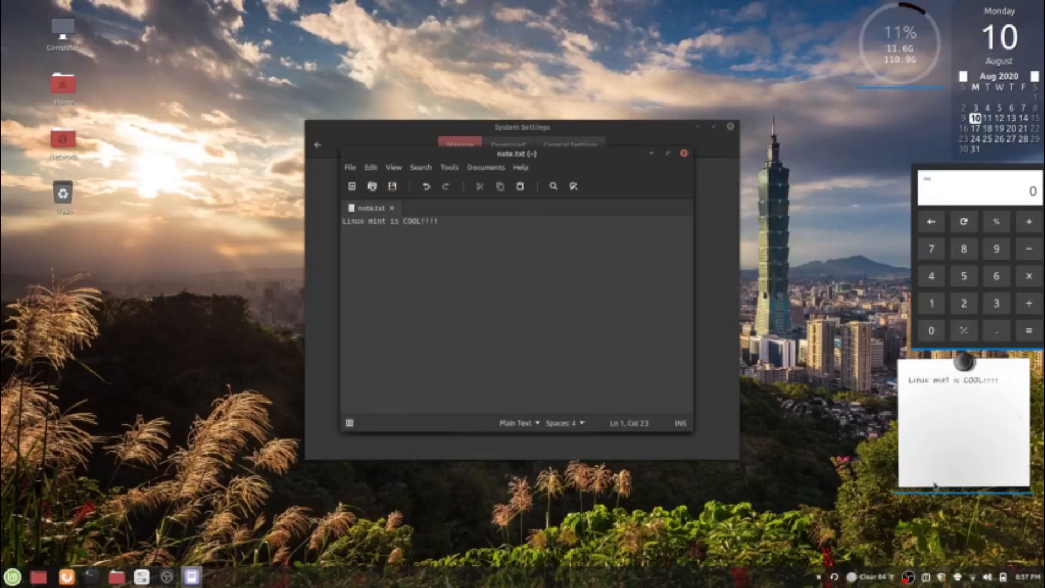
{"action": "left_click", "coordinate": [683, 153]}
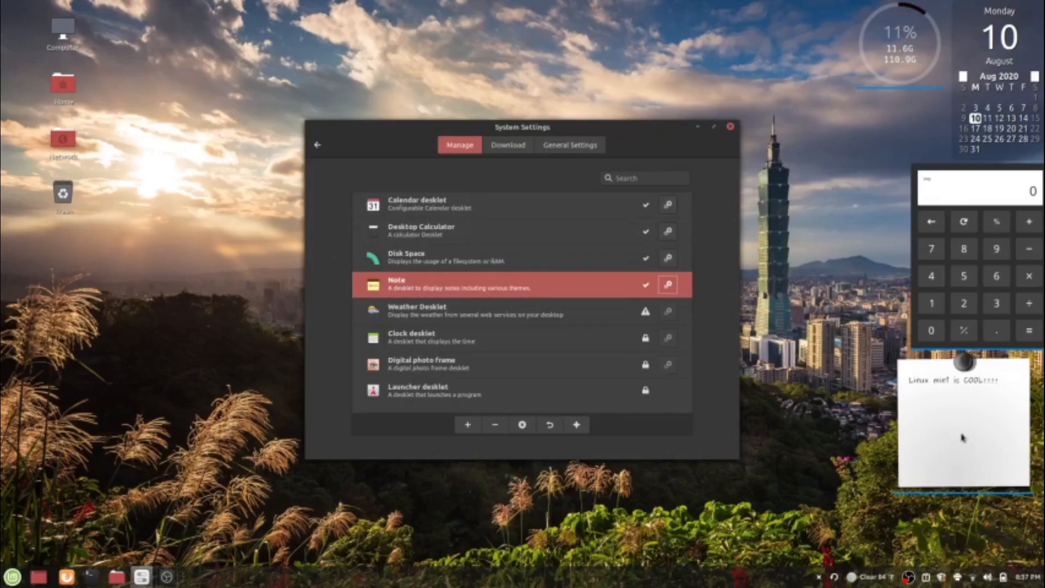
Leave the desklet settings and open the list of downloadable extensions.
{"action": "left_click", "coordinate": [317, 144]}
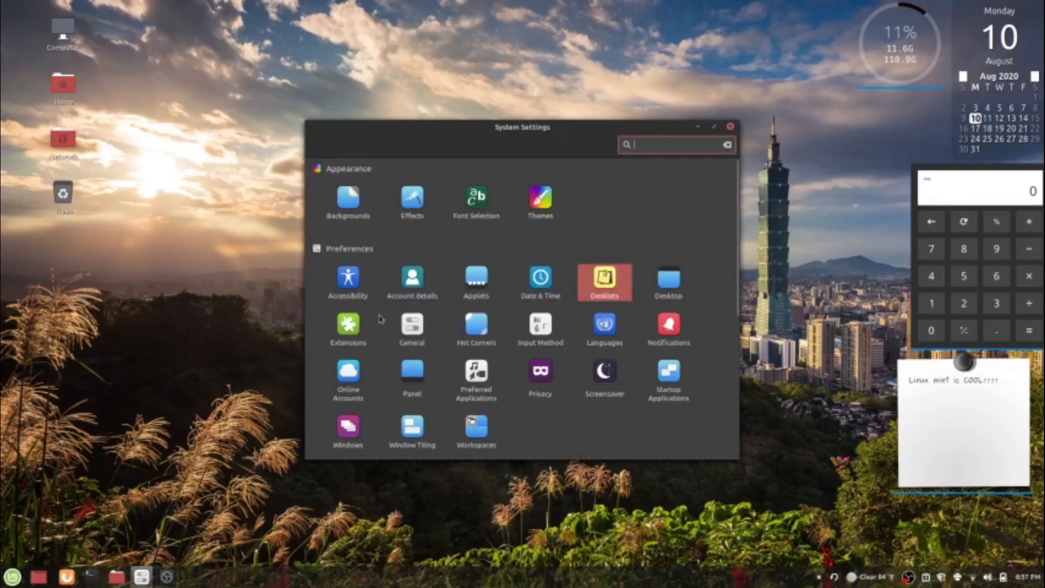
{"action": "left_click", "coordinate": [354, 323]}
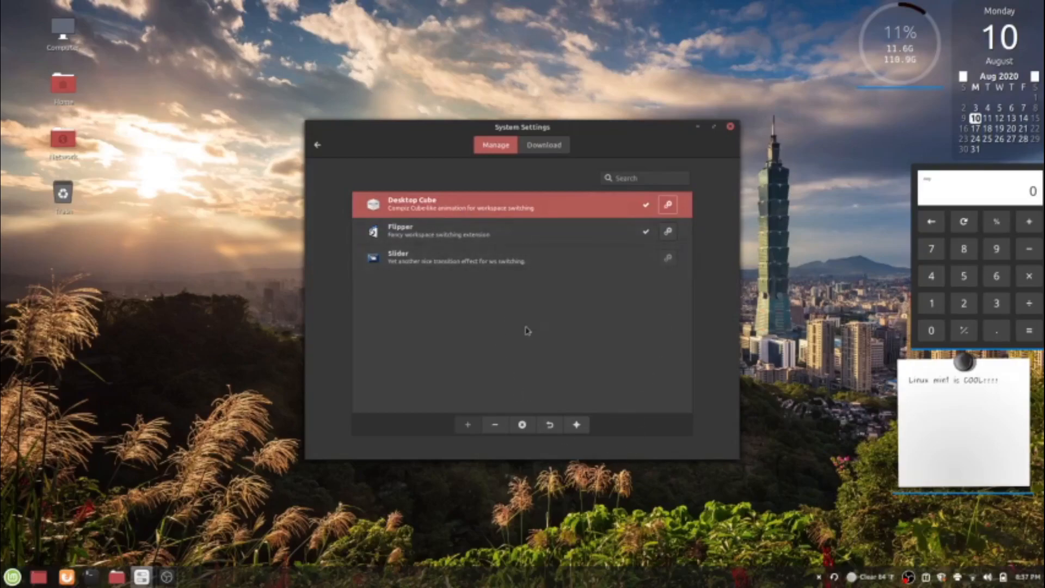
{"action": "left_click", "coordinate": [561, 149]}
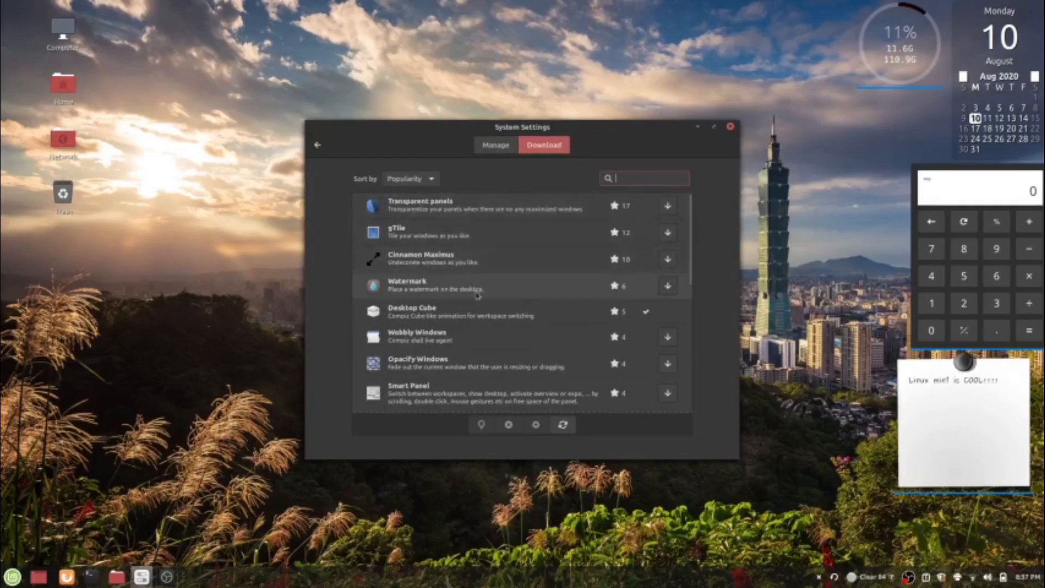
Look through the downloadable extensions sorted by popularity, and bring up the list of installed extensions.
{"action": "scroll", "coordinate": [476, 294], "scroll_direction": "down", "scroll_amount": 10}
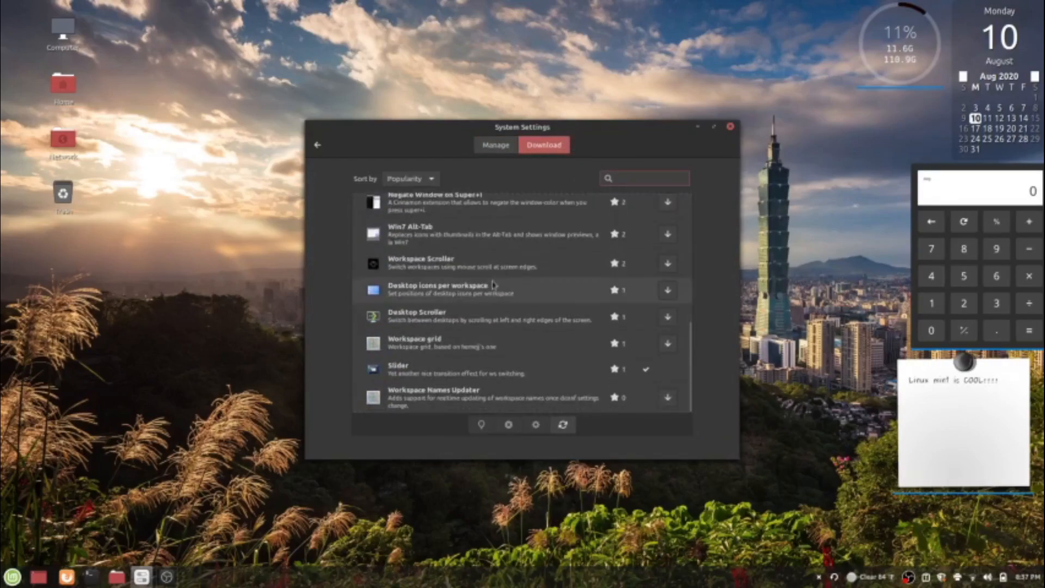
{"action": "scroll", "coordinate": [493, 283], "scroll_direction": "up", "scroll_amount": 5}
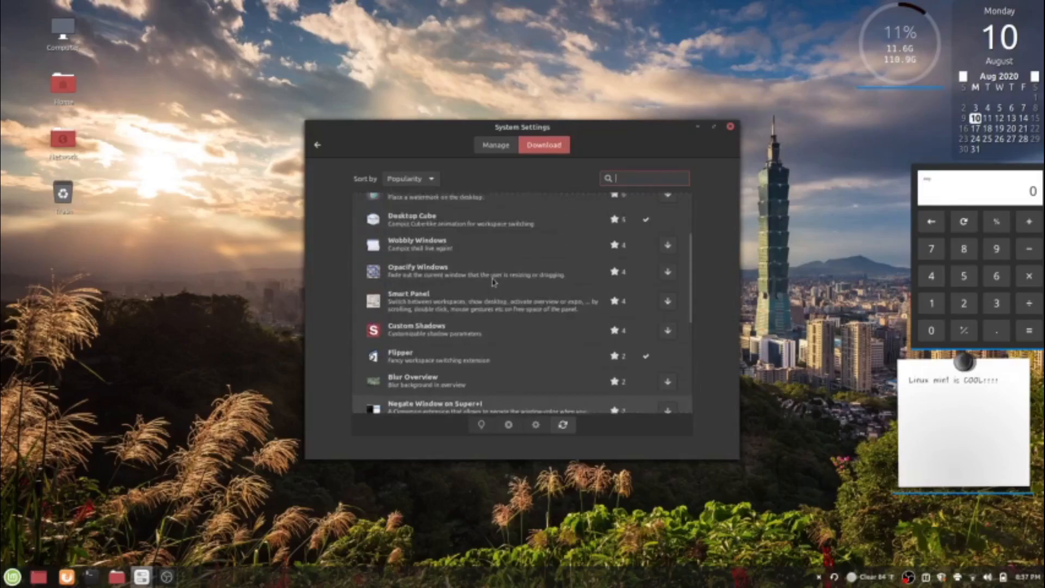
{"action": "scroll", "coordinate": [493, 281], "scroll_direction": "up", "scroll_amount": 3}
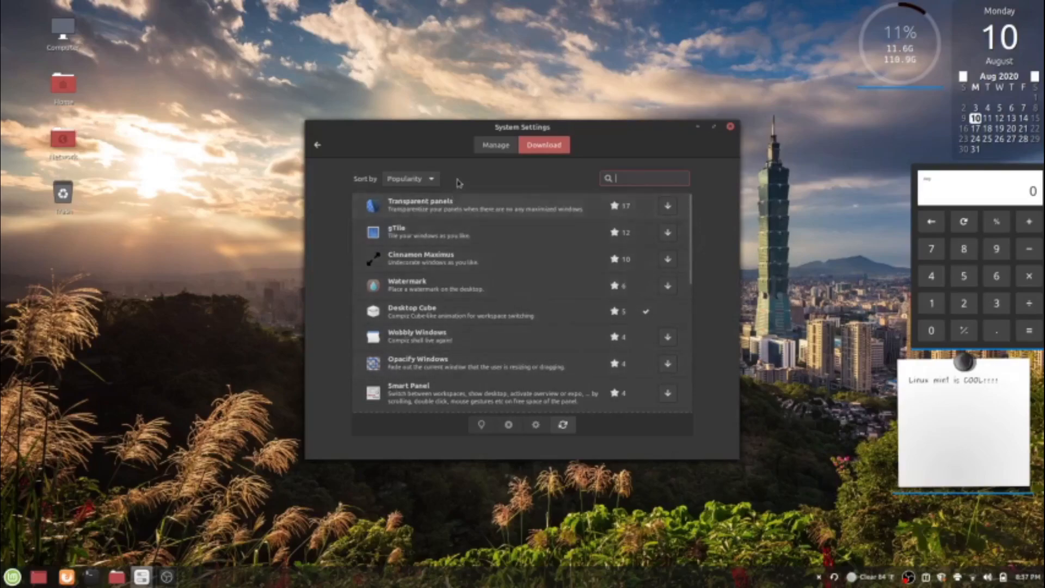
{"action": "left_click", "coordinate": [508, 150]}
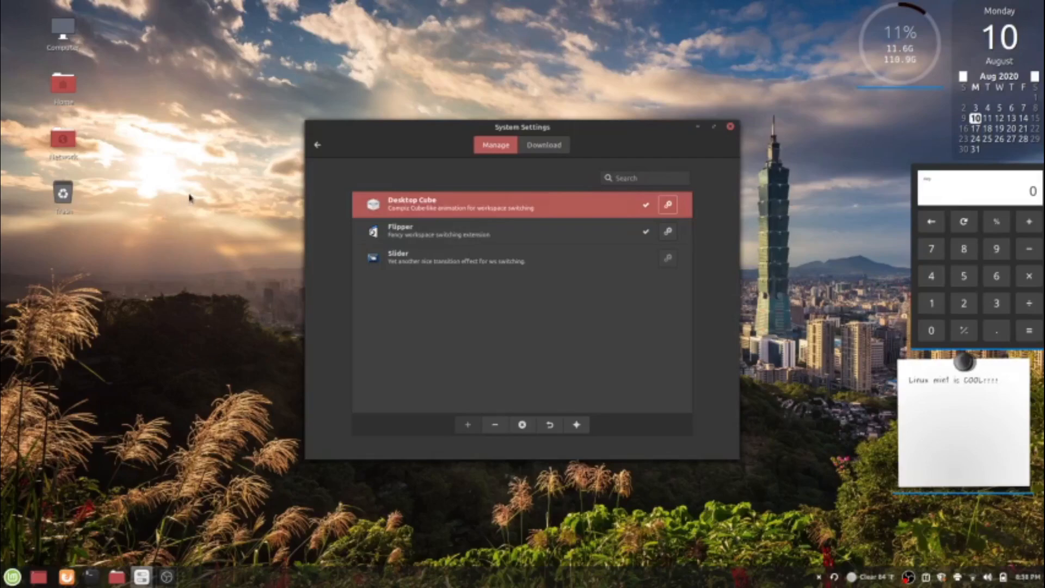
Cycle through the workspaces repeatedly to preview the workspace switching animation, returning to the one with the extension settings.
{"action": "key", "text": "ctrl+alt+Right"}
{"action": "key", "text": "ctrl+alt+Right"}
{"action": "key", "text": "ctrl+alt+Right"}
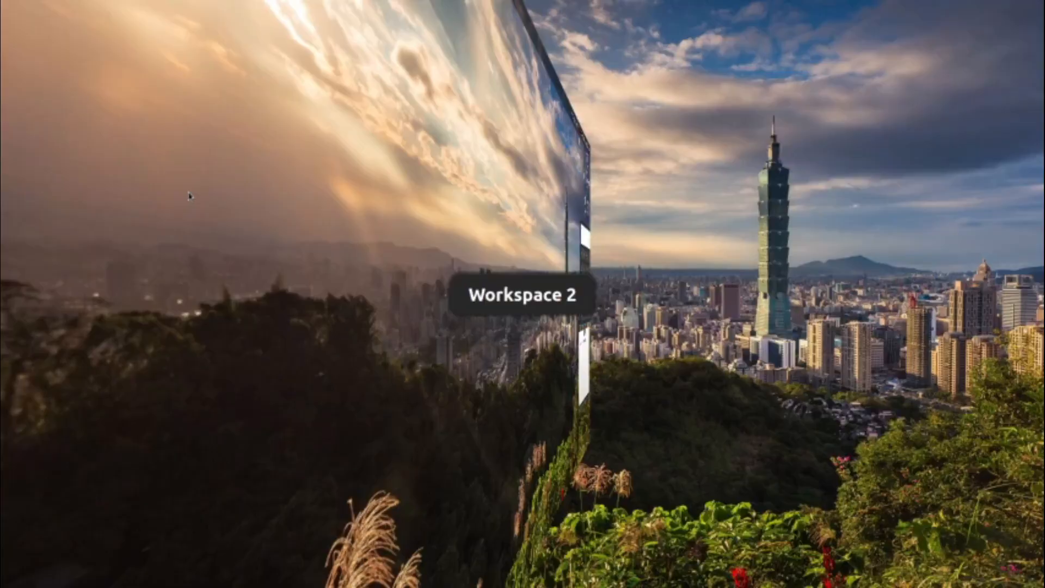
{"action": "key", "text": "ctrl+alt+Right"}
{"action": "key", "text": "ctrl+alt+Right"}
{"action": "key", "text": "ctrl+alt+Right"}
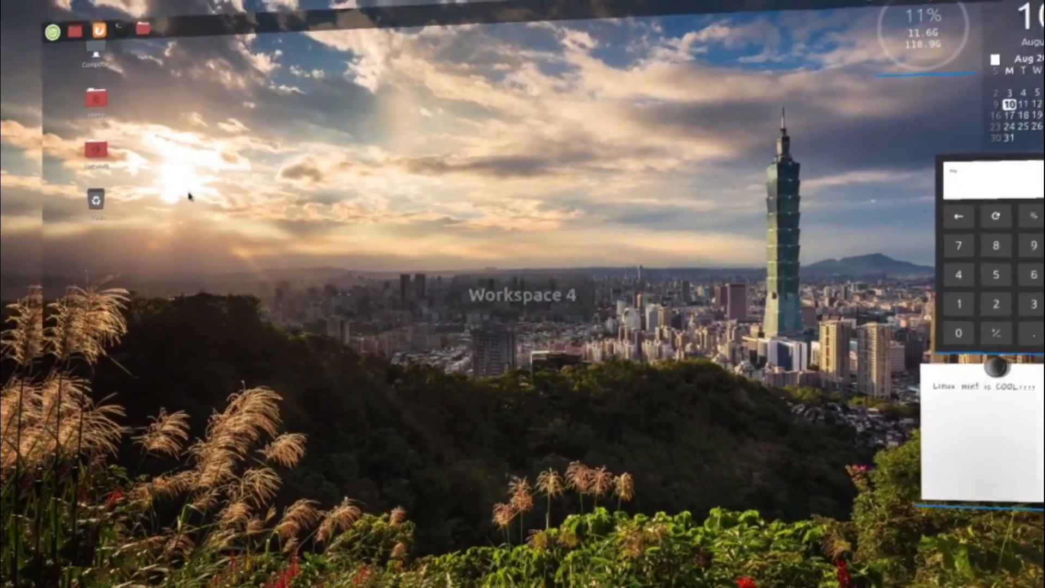
{"action": "key", "text": "ctrl+alt+Right"}
{"action": "key", "text": "ctrl+alt+Right"}
{"action": "key", "text": "ctrl+alt+Right"}
{"action": "key", "text": "ctrl+alt+Right"}
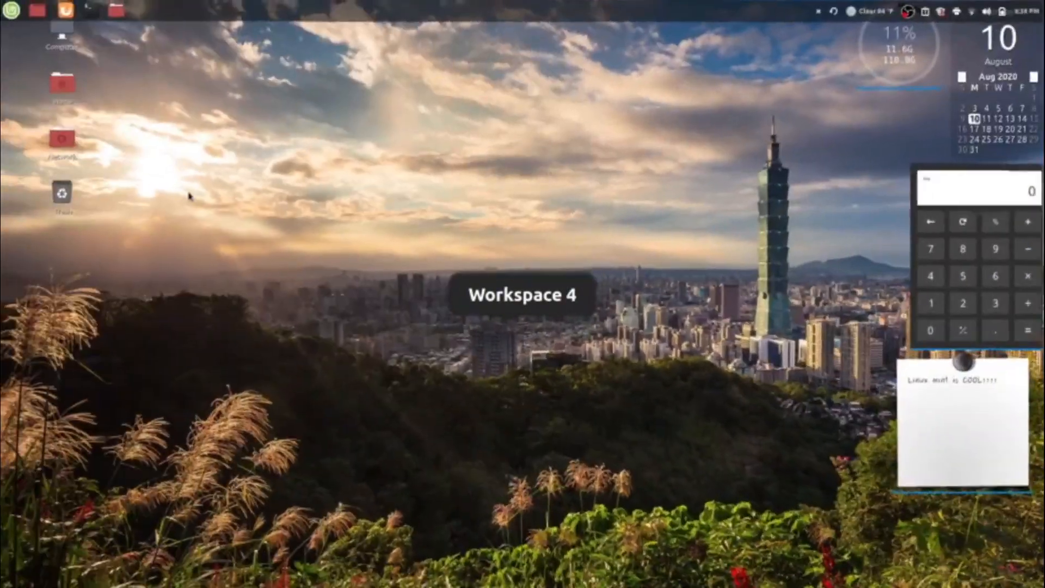
{"action": "key", "text": "ctrl+alt+Right"}
{"action": "key", "text": "ctrl+alt+Right"}
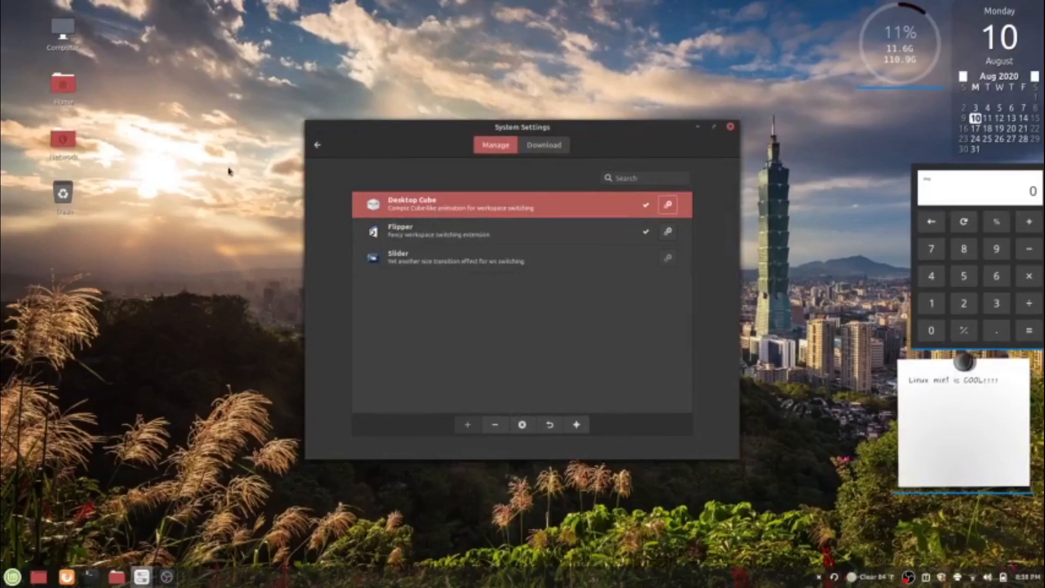
Try the Cube transition effect in the Flipper extension's settings and preview it by cycling through the workspaces.
{"action": "left_click", "coordinate": [668, 231]}
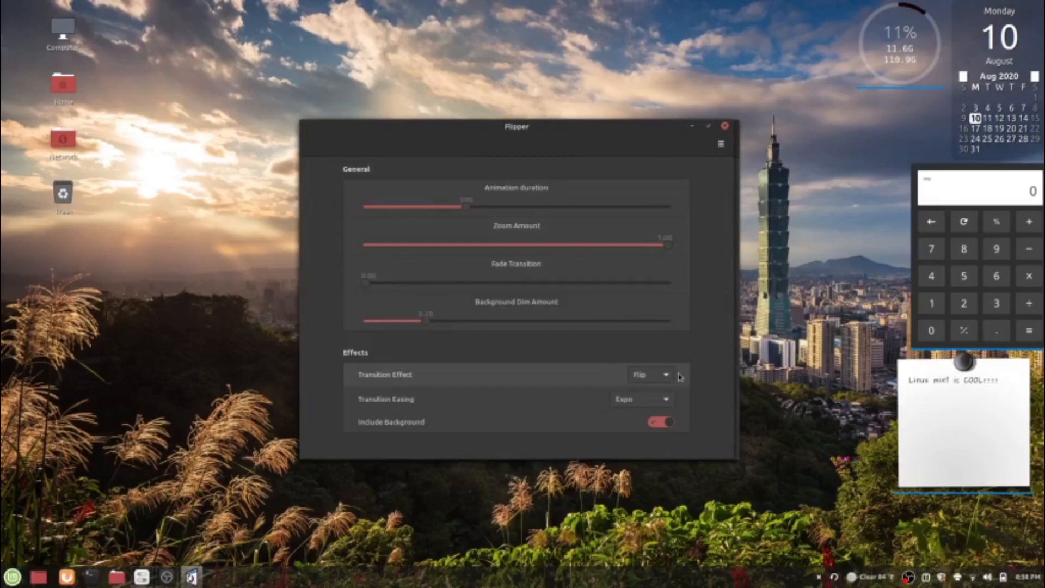
{"action": "left_click", "coordinate": [659, 376]}
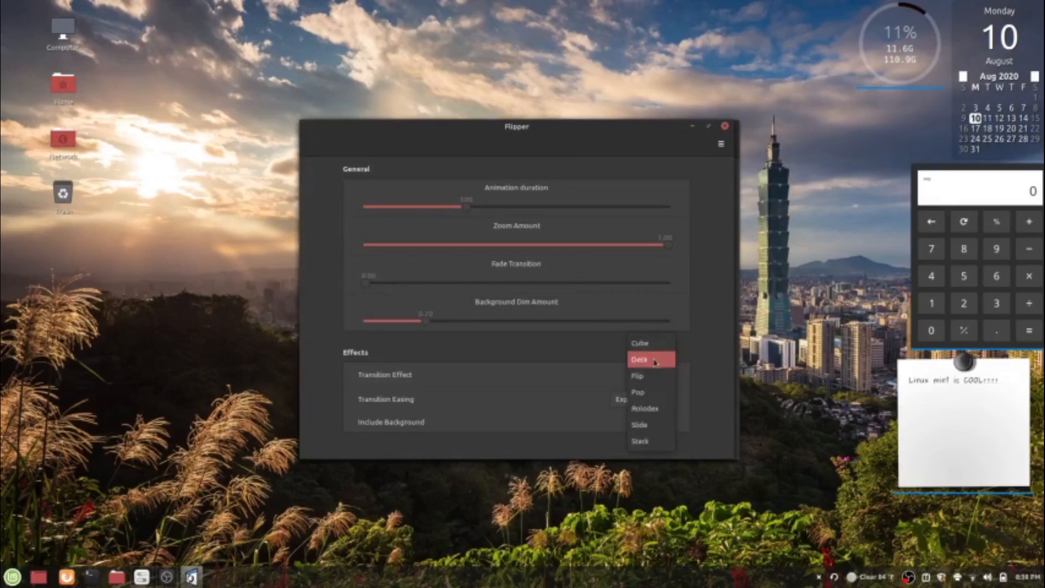
{"action": "left_click", "coordinate": [657, 344]}
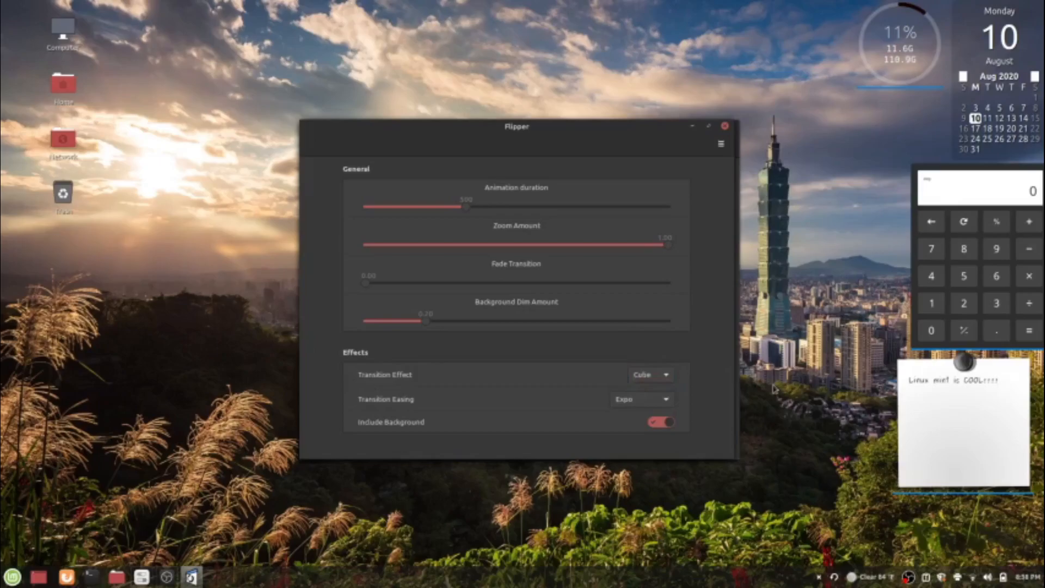
{"action": "key", "text": "ctrl+alt+Right"}
{"action": "key", "text": "ctrl+alt+Right"}
{"action": "key", "text": "ctrl+alt+Right"}
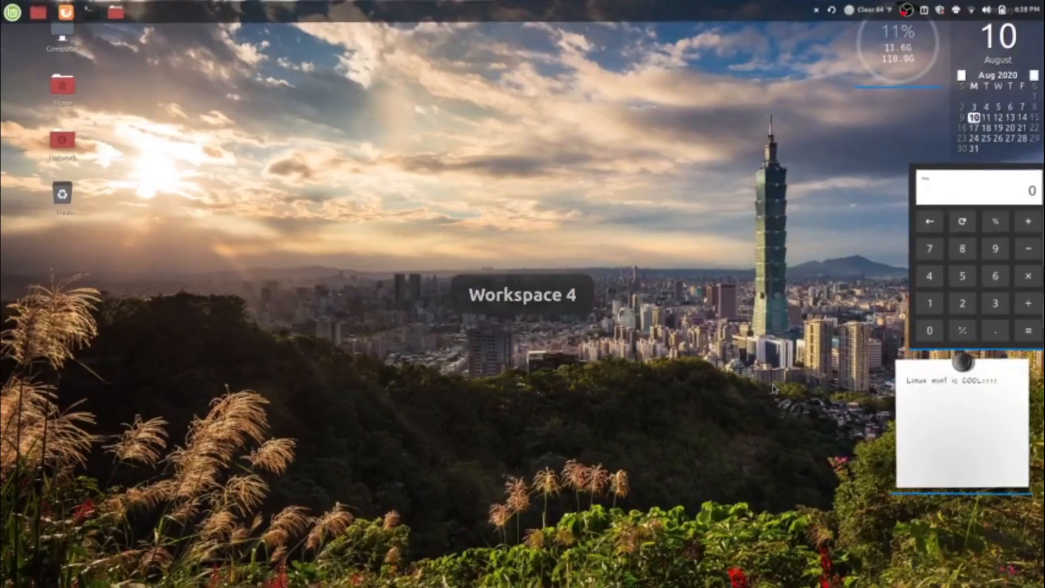
{"action": "key", "text": "ctrl+alt+Right"}
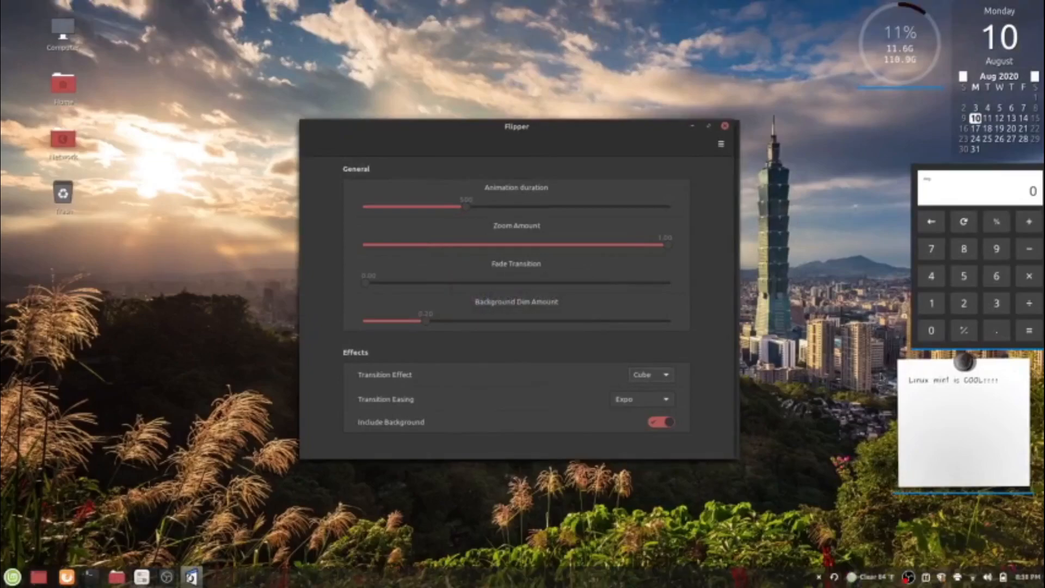
Try Flipper's Rolodex transition effect while cycling through the workspaces, and set the effect back to Flip.
{"action": "left_click", "coordinate": [663, 380]}
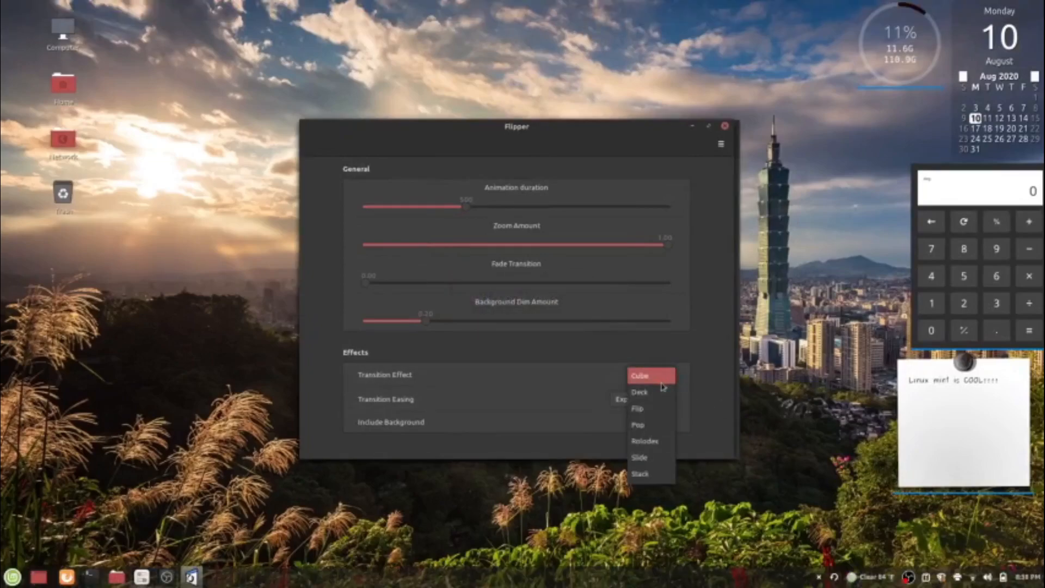
{"action": "left_click", "coordinate": [661, 444]}
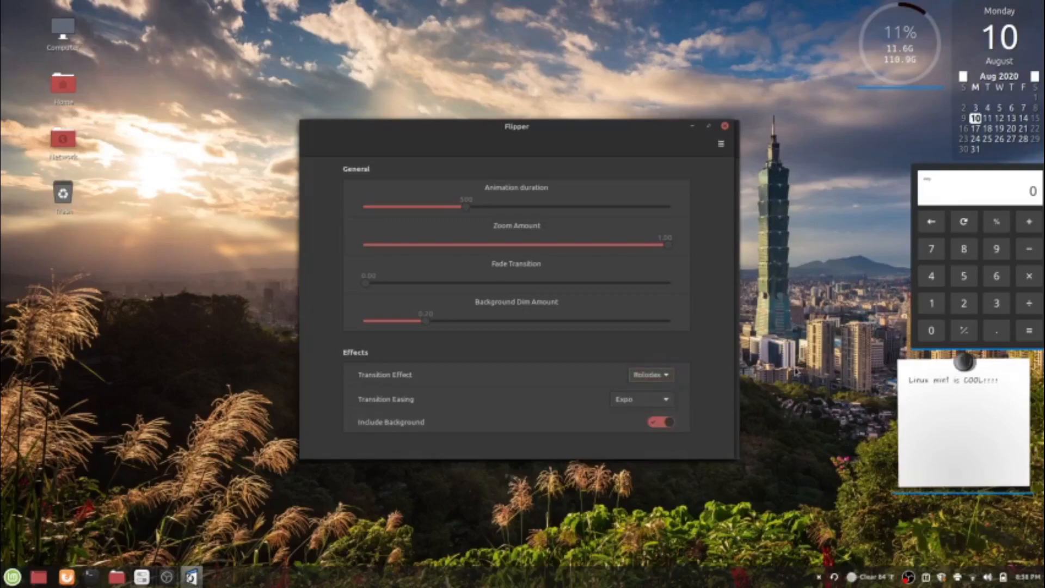
{"action": "key", "text": "ctrl+alt+Right"}
{"action": "key", "text": "ctrl+alt+Right"}
{"action": "key", "text": "ctrl+alt+Right"}
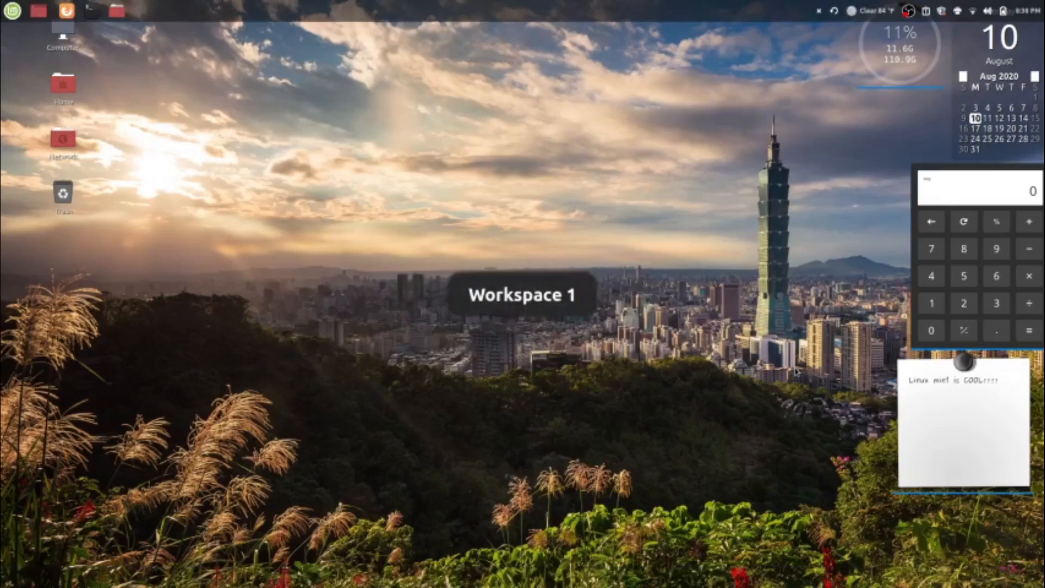
{"action": "key", "text": "ctrl+alt+Right"}
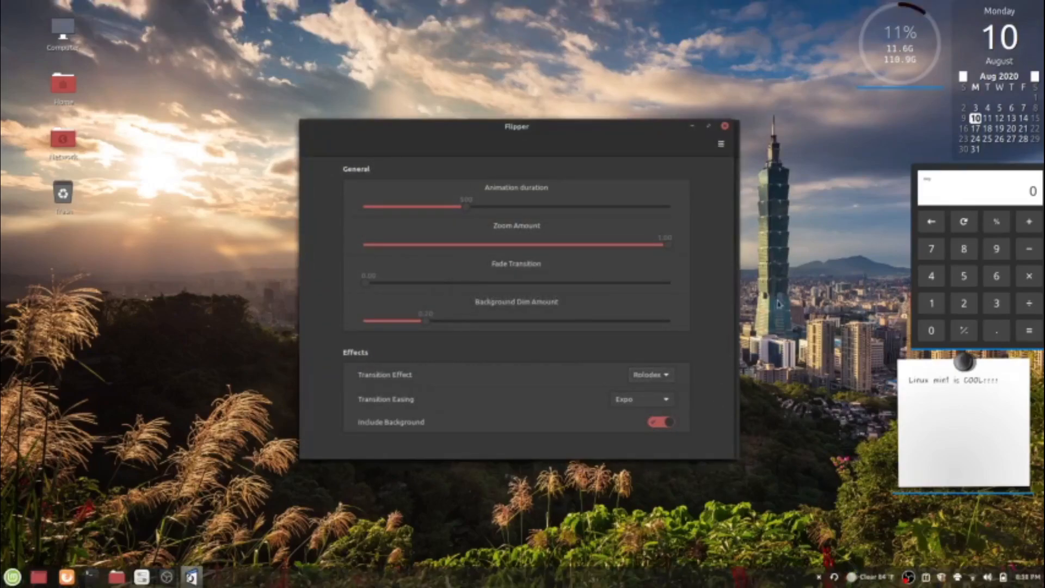
{"action": "left_click", "coordinate": [668, 374]}
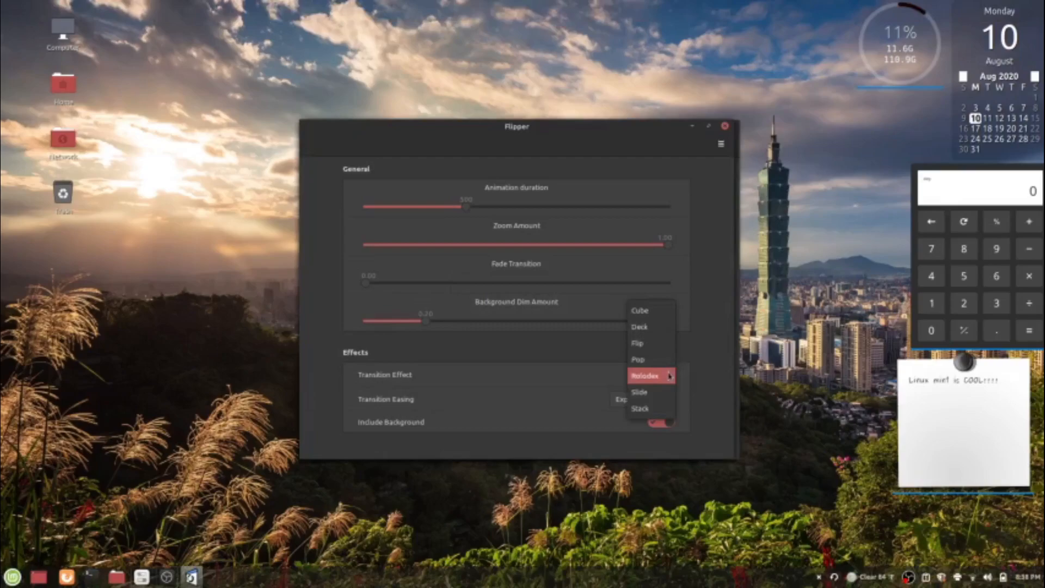
{"action": "left_click", "coordinate": [670, 351]}
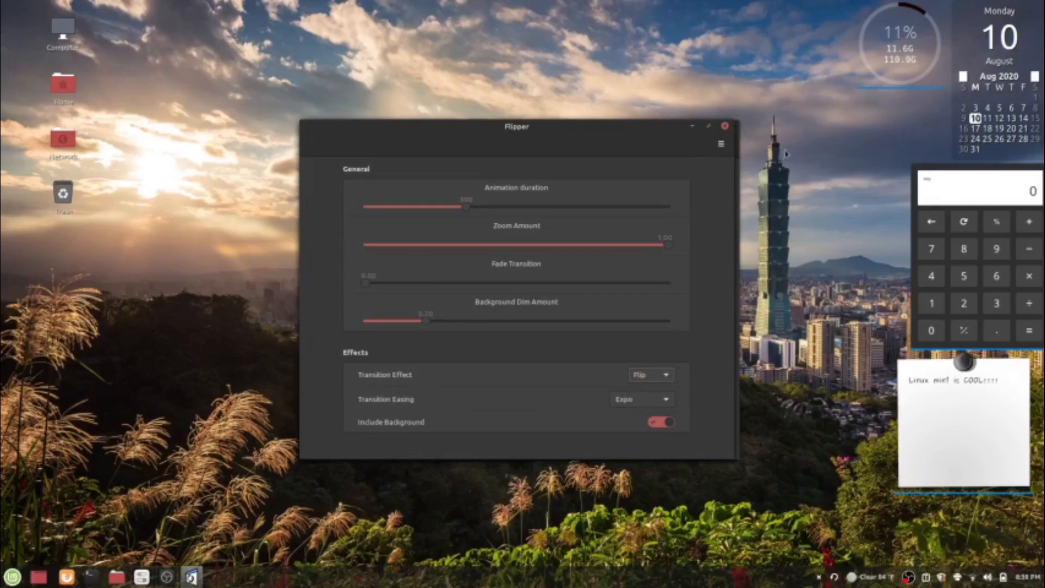
Close the Flipper and extension settings and open the configuration of the panel's Menu applet.
{"action": "left_click", "coordinate": [725, 127]}
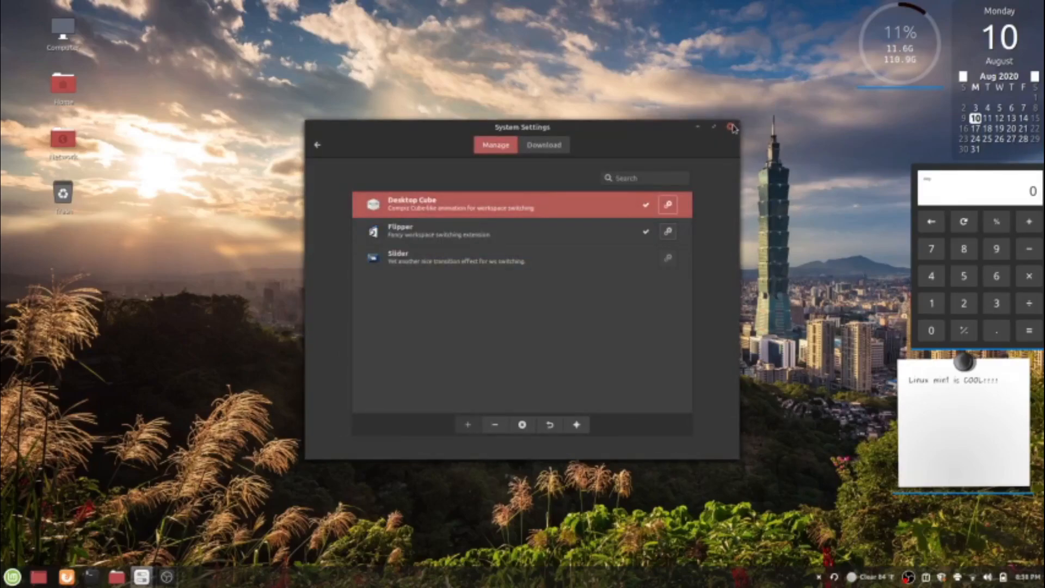
{"action": "left_click", "coordinate": [731, 128]}
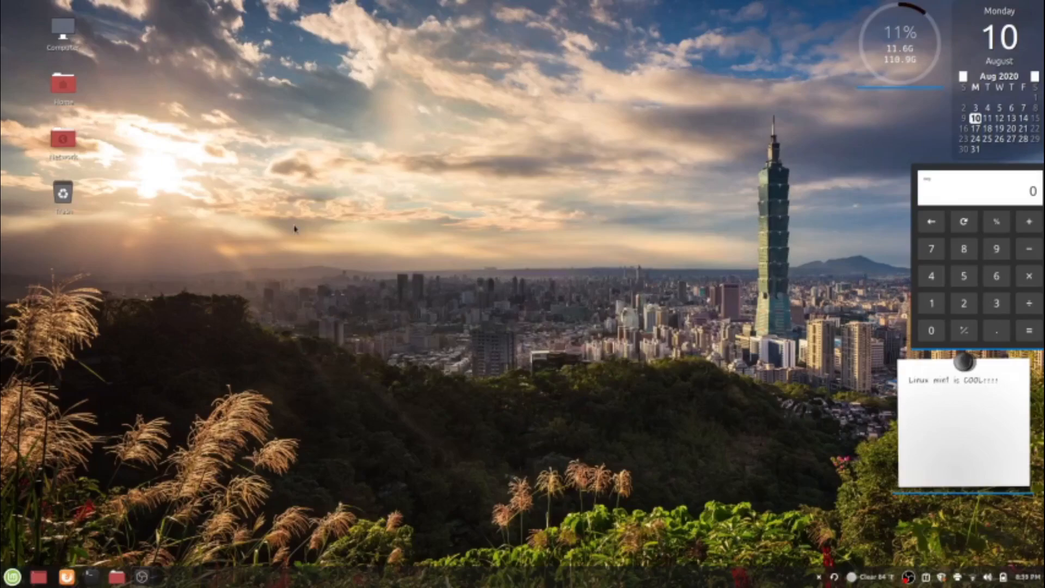
{"action": "right_click", "coordinate": [15, 578]}
{"action": "left_click", "coordinate": [41, 540]}
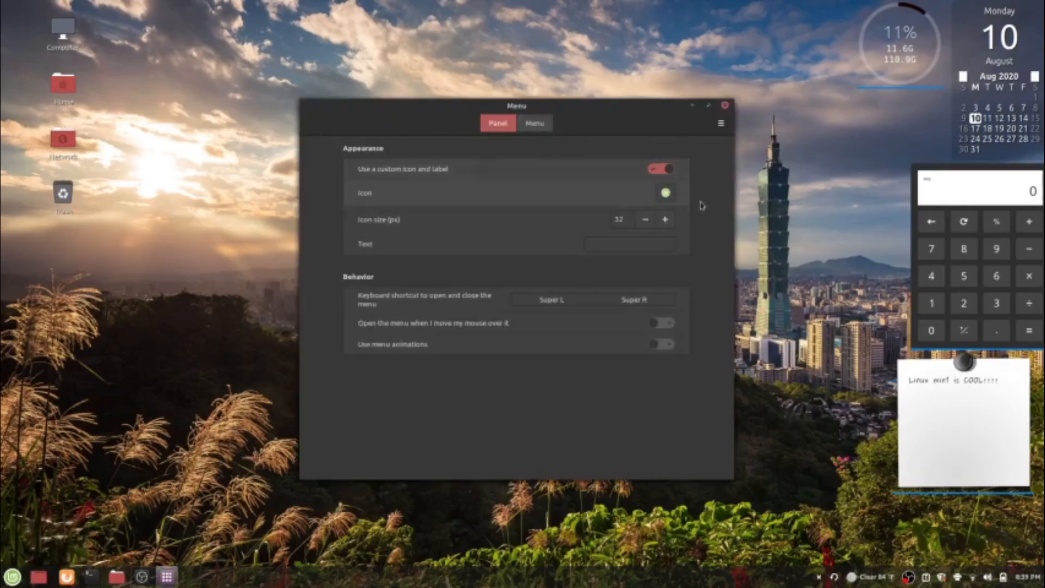
Try the JPEG logo image from the Downloads folder as the Menu applet's custom icon.
{"action": "left_click", "coordinate": [667, 199]}
{"action": "left_click", "coordinate": [657, 179]}
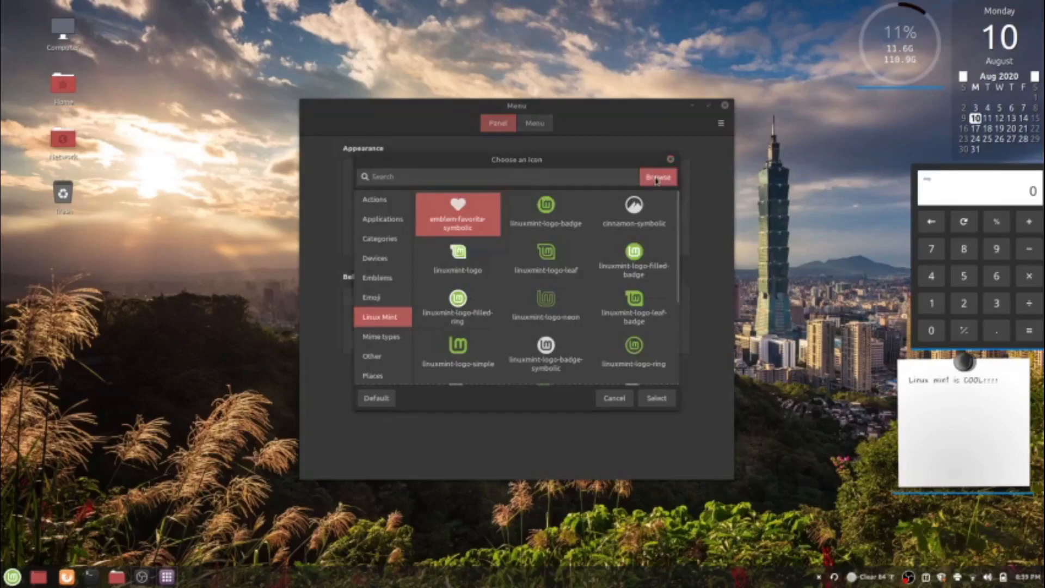
{"action": "left_click", "coordinate": [238, 156]}
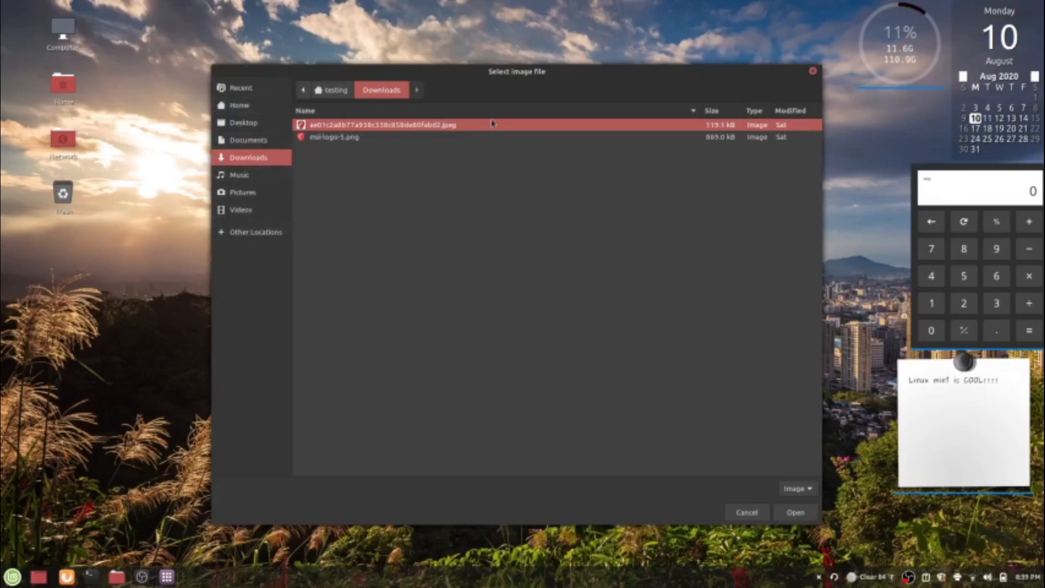
{"action": "left_click", "coordinate": [795, 512]}
{"action": "left_click", "coordinate": [456, 211]}
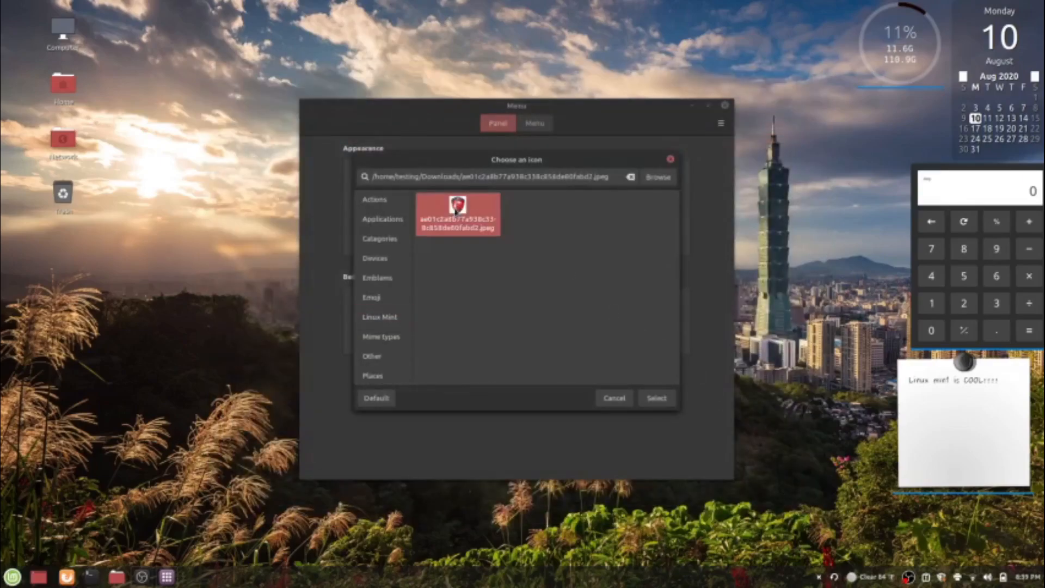
{"action": "left_click", "coordinate": [656, 398]}
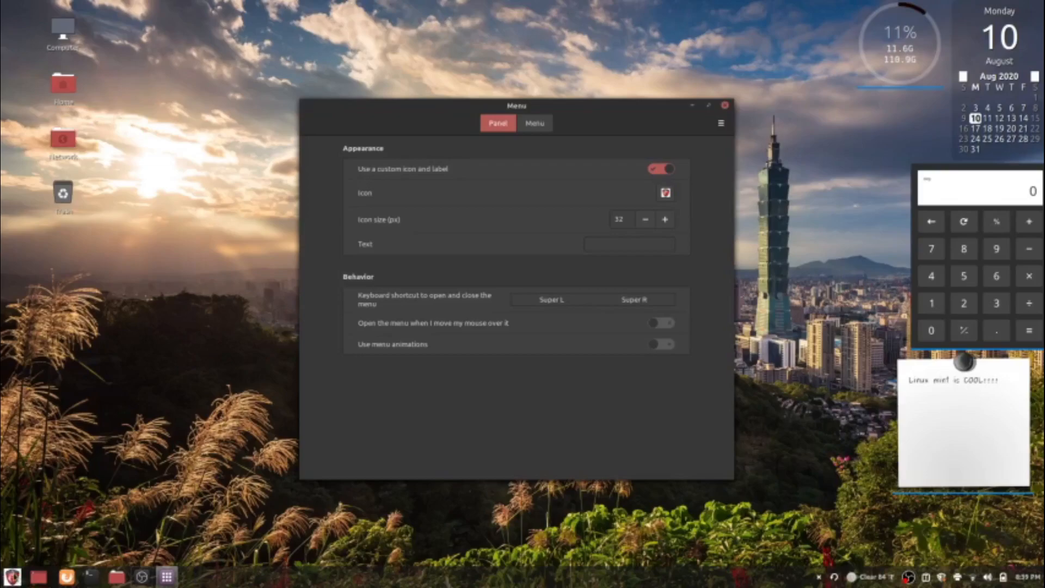
Set the Menu applet's icon to msi-logo-5.png from the Downloads folder and close its configuration.
{"action": "left_click", "coordinate": [666, 194]}
{"action": "left_click", "coordinate": [660, 177]}
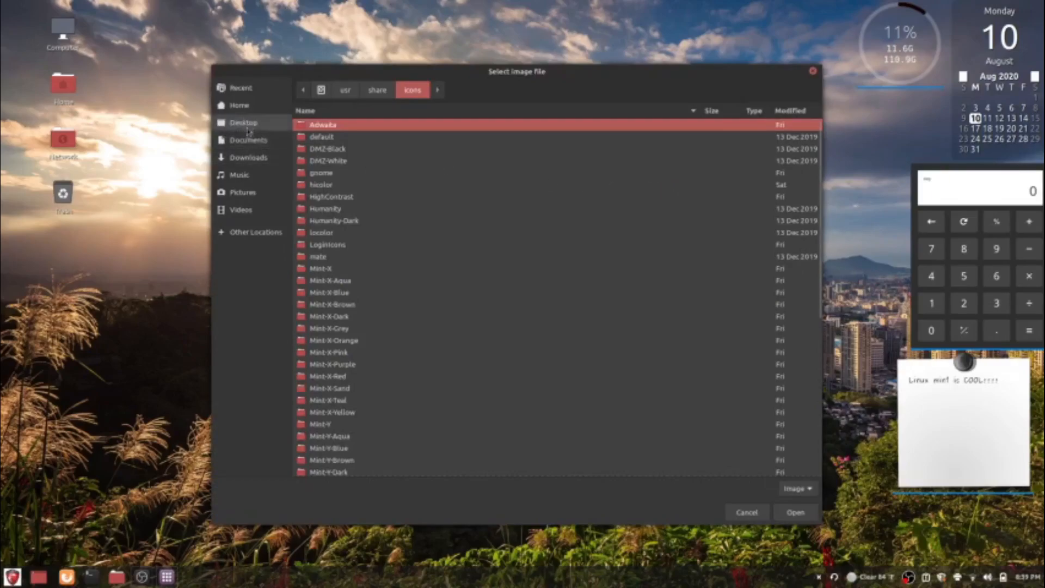
{"action": "left_click", "coordinate": [262, 160]}
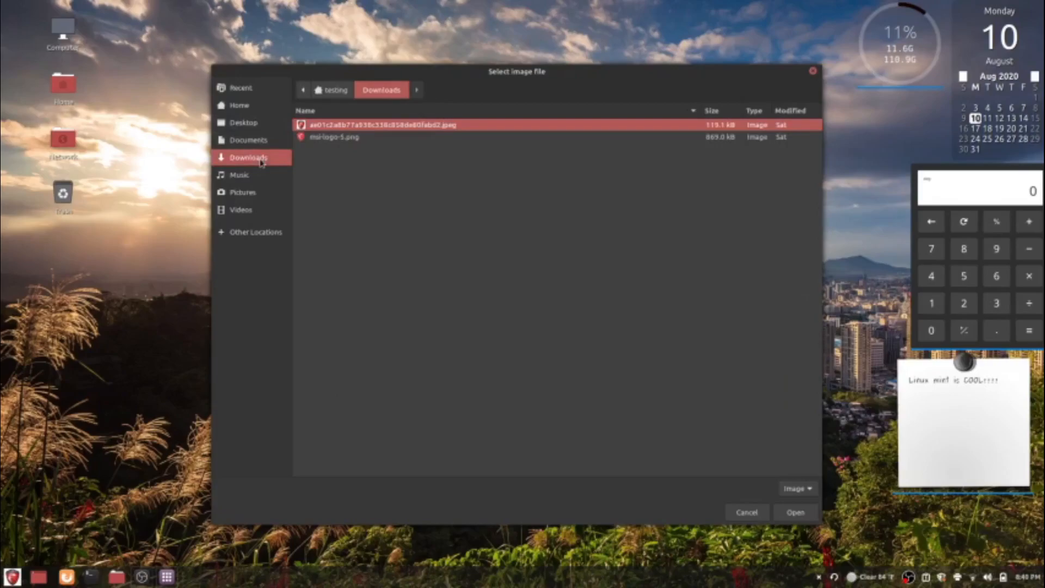
{"action": "left_click", "coordinate": [338, 138]}
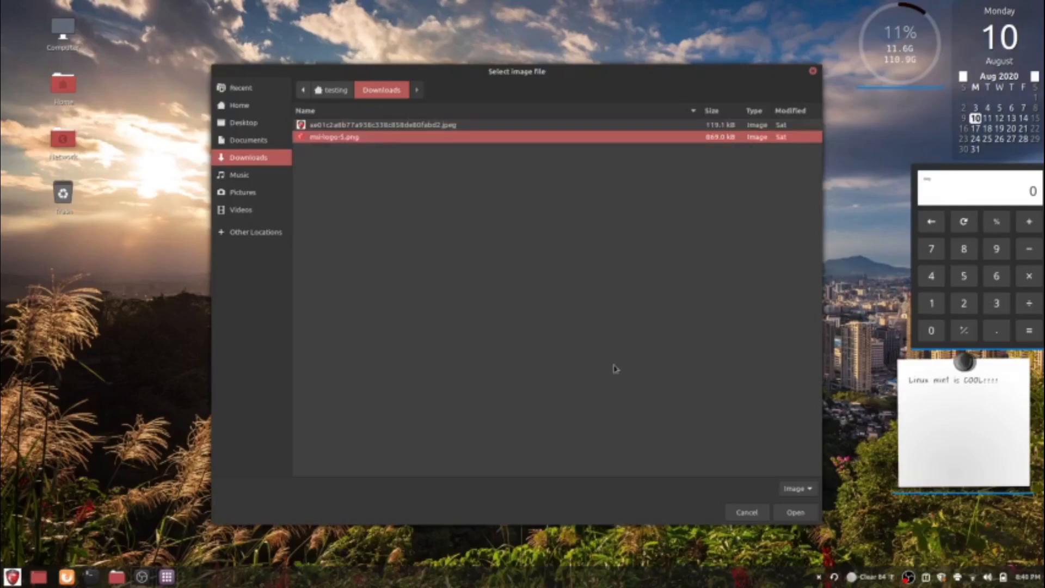
{"action": "left_click", "coordinate": [795, 512]}
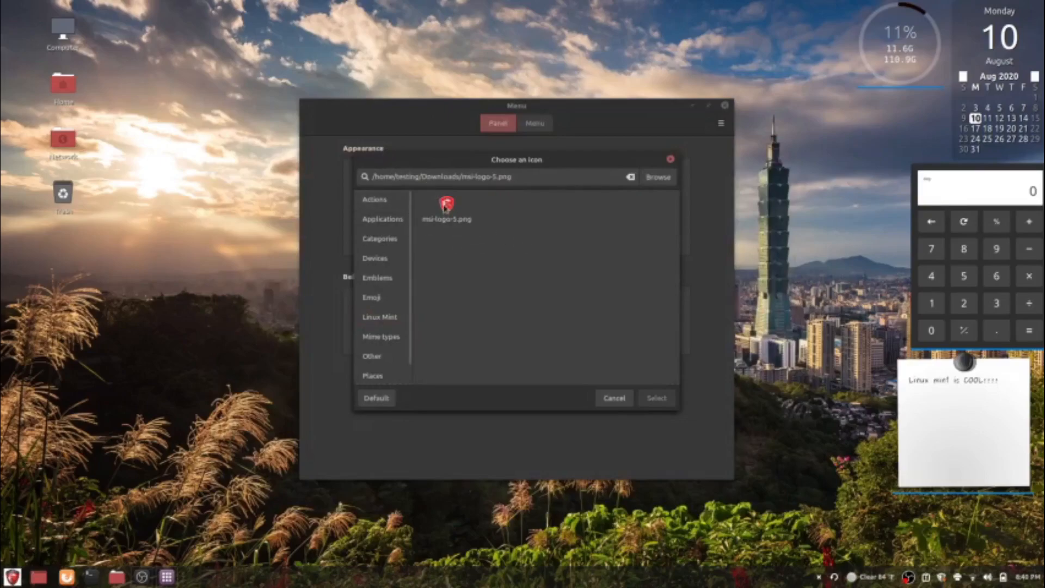
{"action": "left_click", "coordinate": [445, 207]}
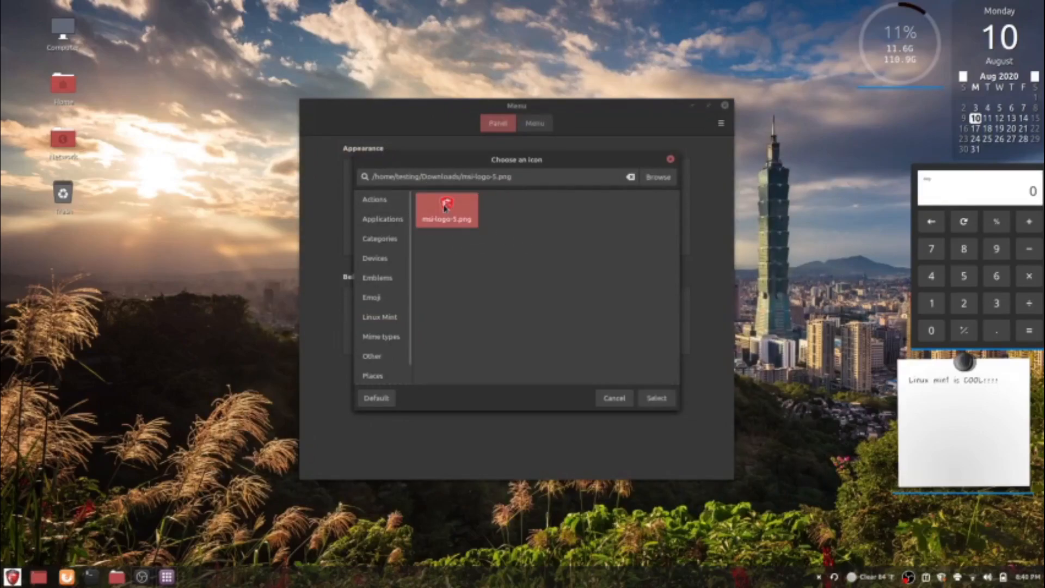
{"action": "left_click", "coordinate": [656, 398]}
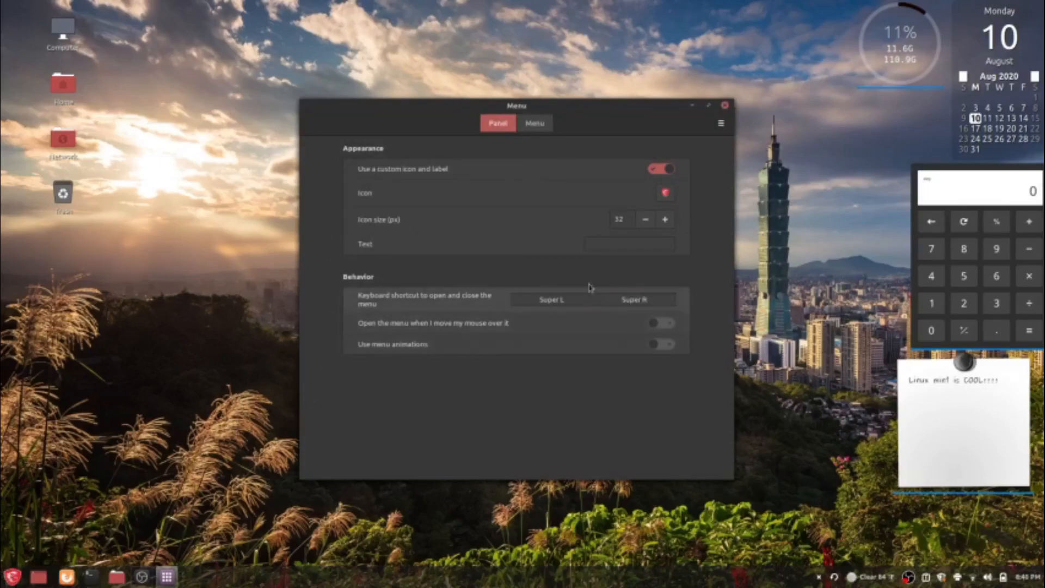
{"action": "left_click", "coordinate": [725, 105]}
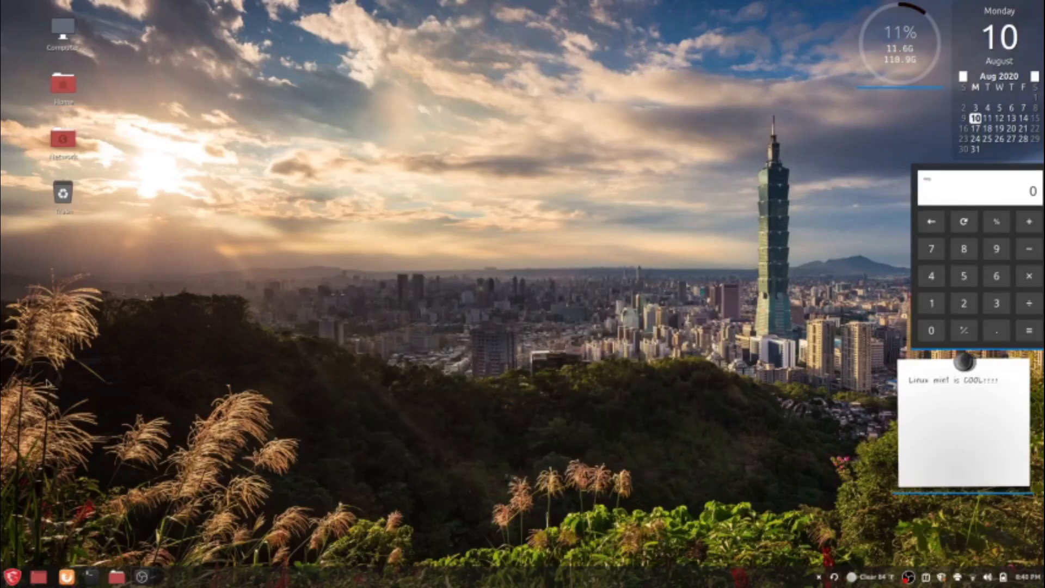